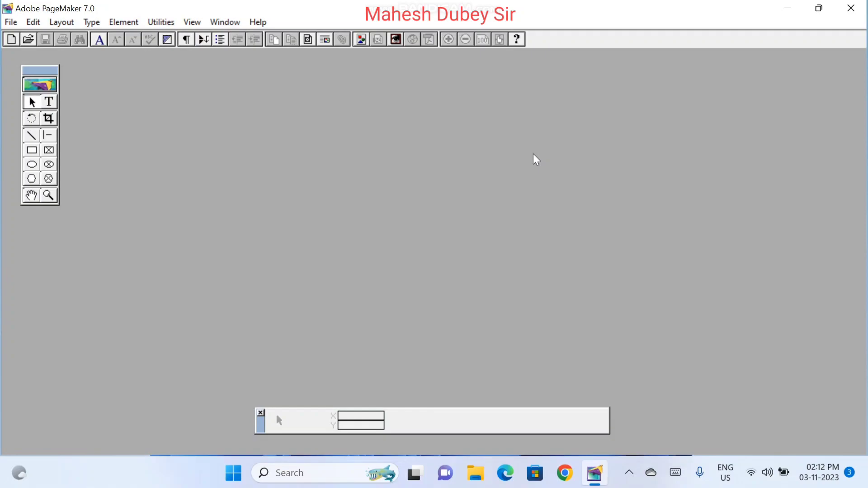
- Start a new publication with a 10 × 8 inch page in Wide orientation
left_click(11, 23)
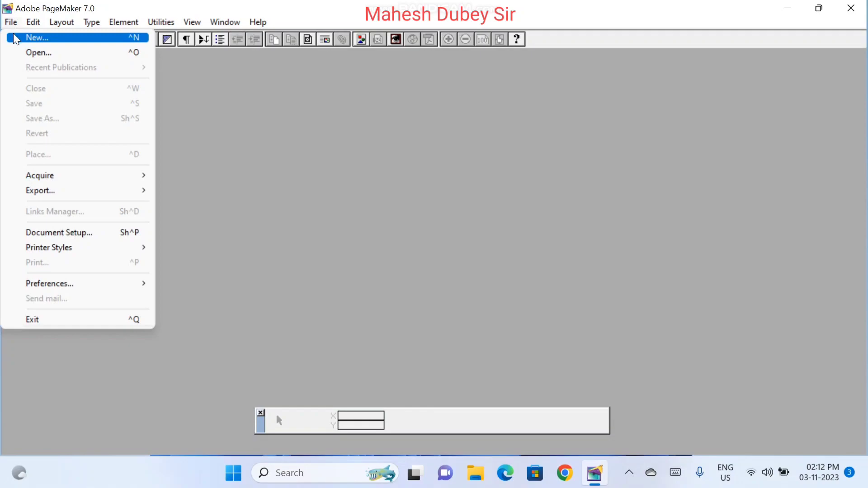
left_click(19, 38)
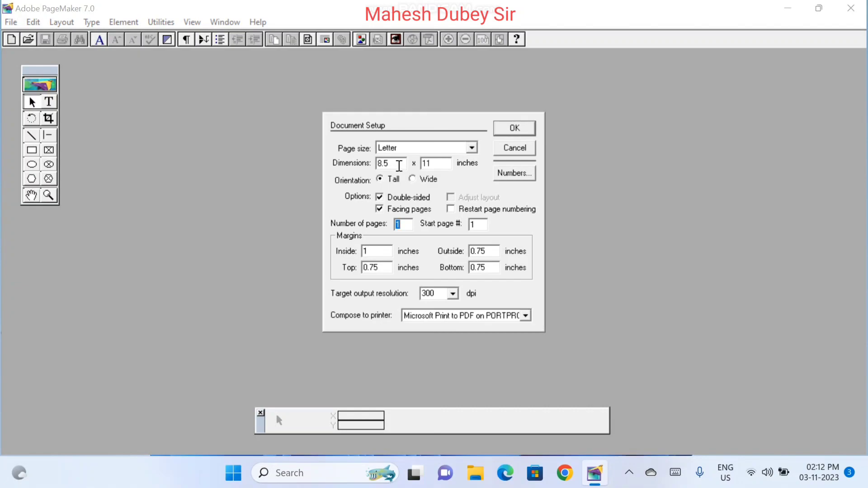
left_click_drag(397, 165, 311, 170)
type("8")
key("Tab")
type("10")
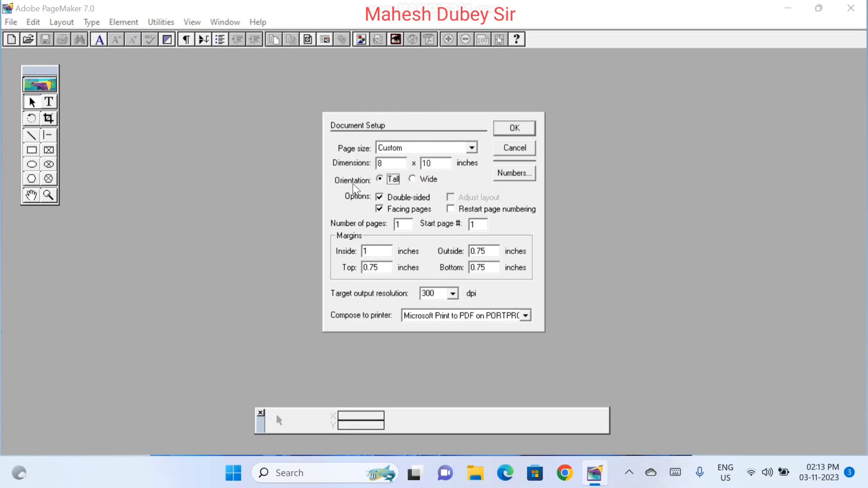
left_click(412, 179)
- Set the inside, outside, top and bottom margins all to 0 and create the page
double_click(378, 252)
type("0")
key("Tab")
type("0")
key("Tab")
type("0")
key("Tab")
type("0")
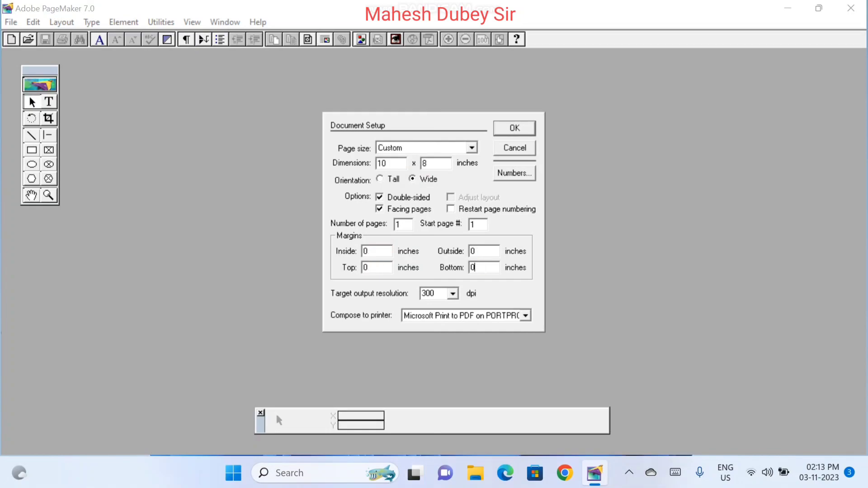
left_click(513, 129)
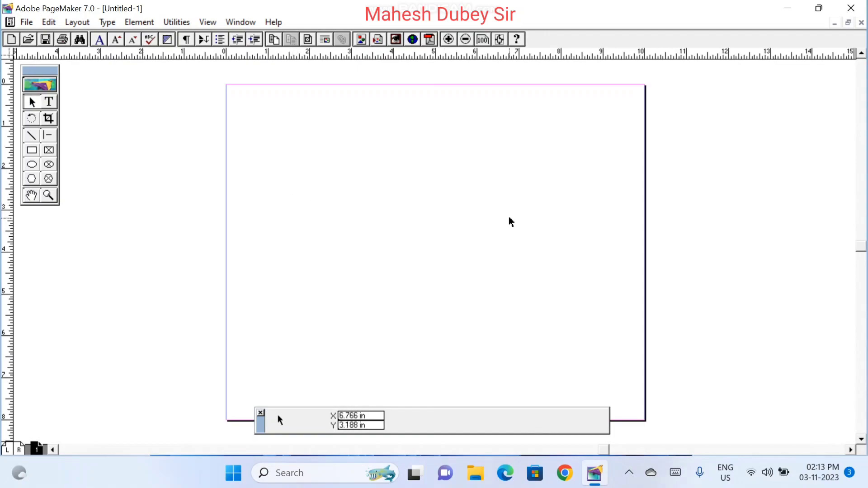
- Draw a roughly 9.8 × 3.5 inch rectangle from the page's top-left corner and select it
left_click(397, 244)
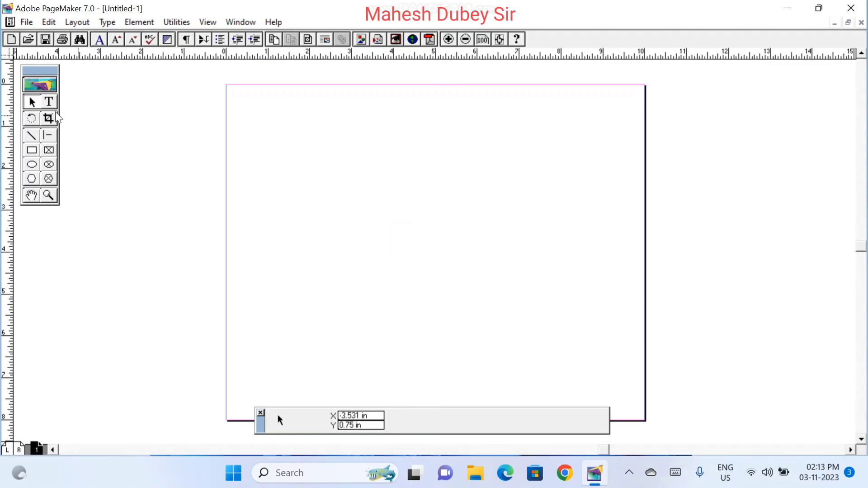
left_click(30, 150)
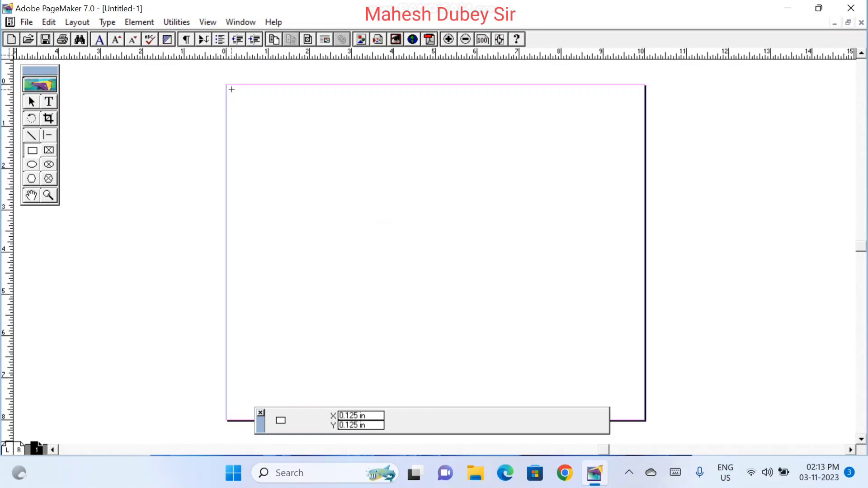
mouse_move(230, 92)
left_mouse_down()
mouse_move(268, 132)
mouse_move(500, 210)
mouse_move(640, 235)
left_mouse_up()
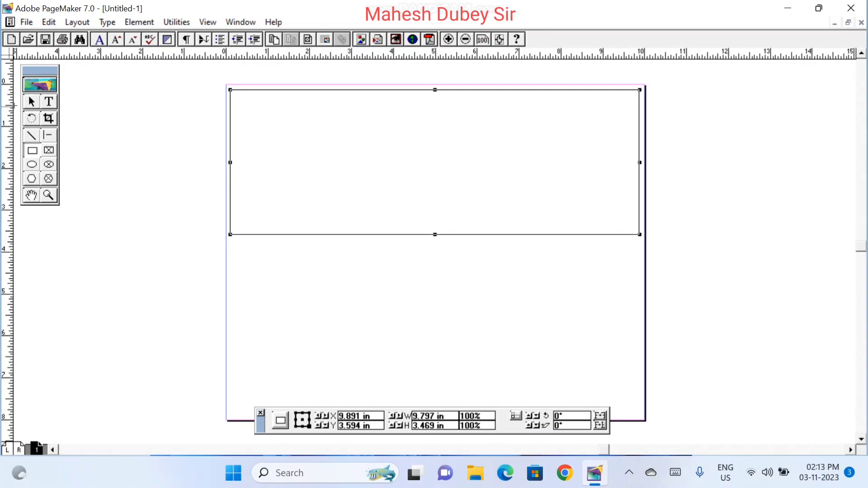
left_click(37, 101)
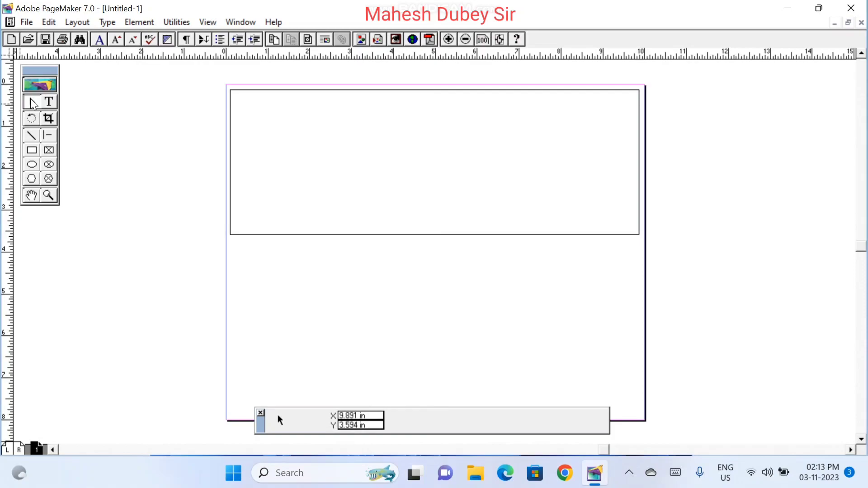
left_click(270, 236)
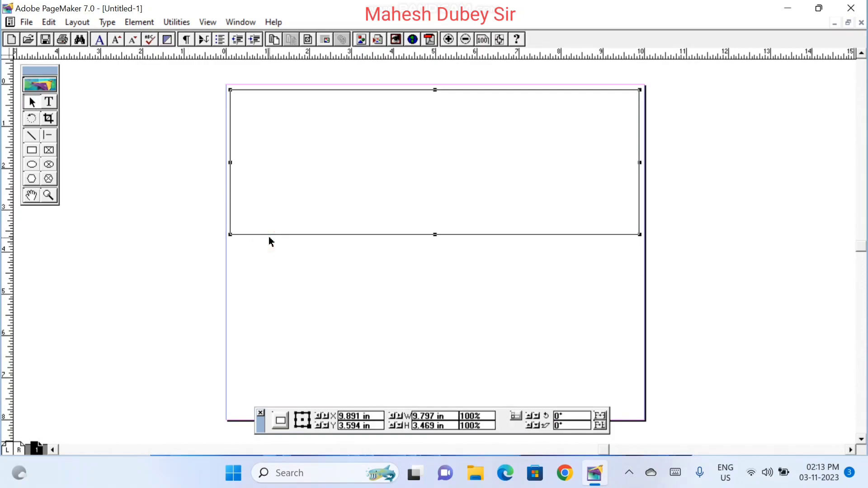
- Copy the rectangle and paste a duplicate into the lower half of the page
left_click(48, 24)
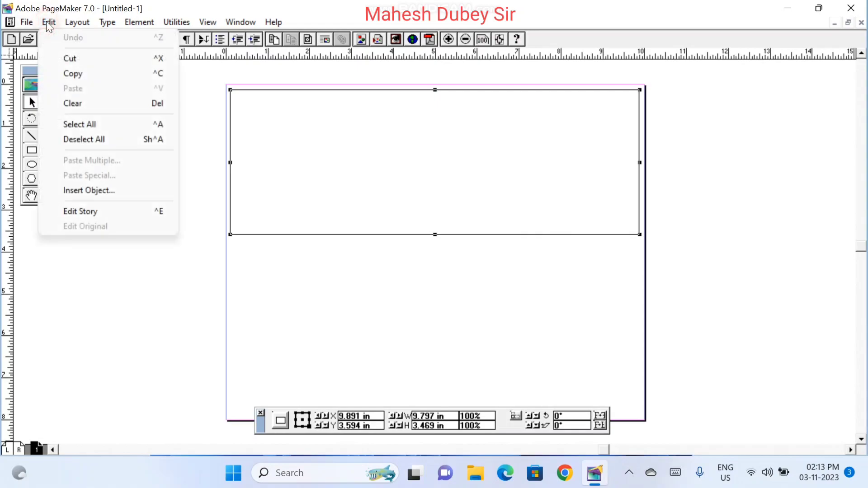
left_click(78, 73)
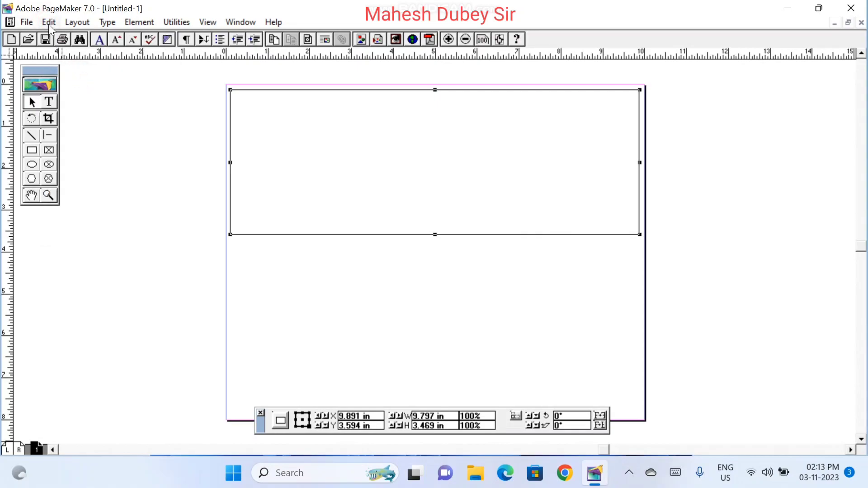
left_click(49, 24)
left_click(75, 91)
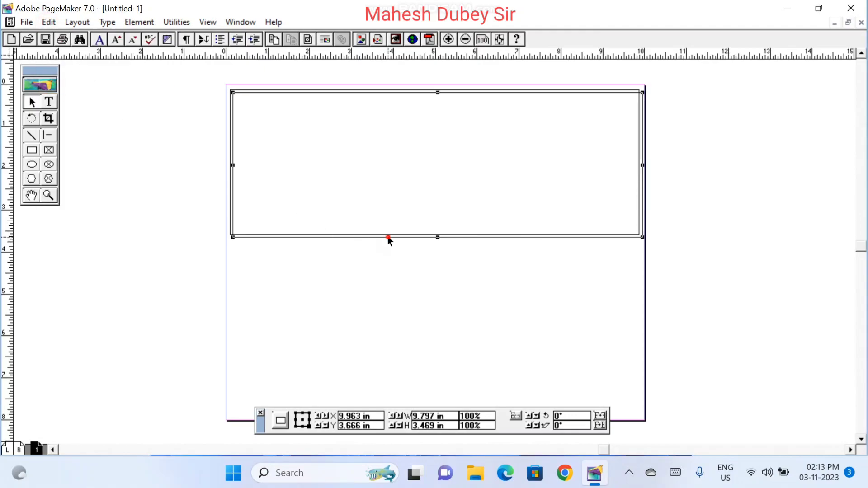
left_click_drag(387, 238, 385, 389)
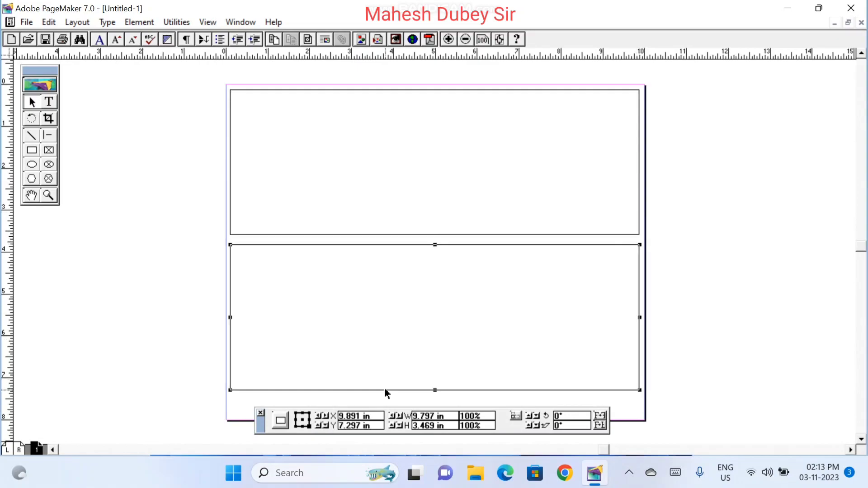
left_click(468, 219)
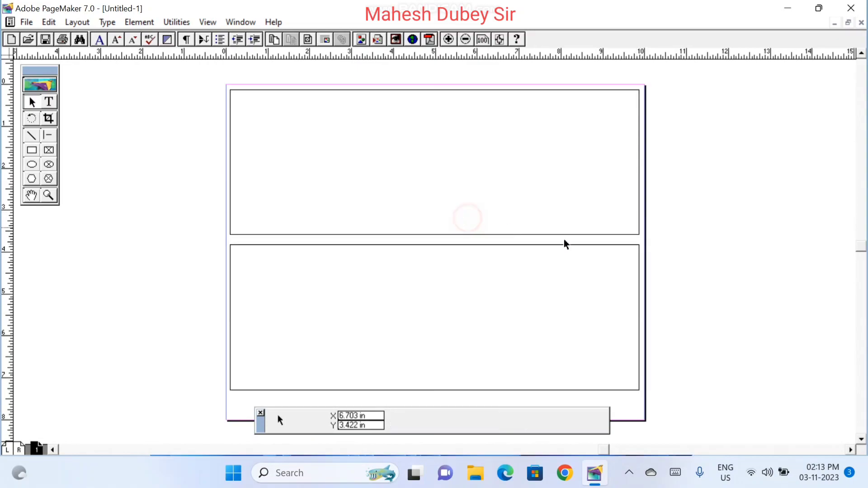
- Stretch the top rectangle to about 3.9 inches tall and delete the extra copies
left_click(601, 233)
left_click_drag(640, 234, 641, 254)
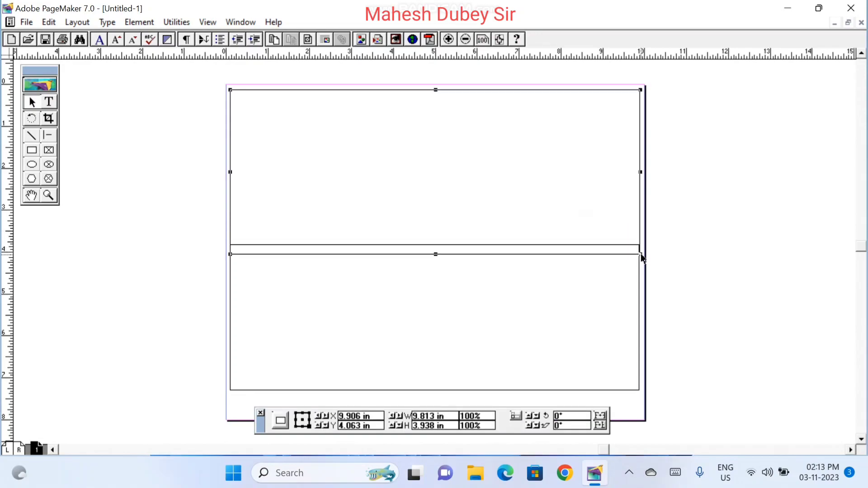
left_click(557, 388)
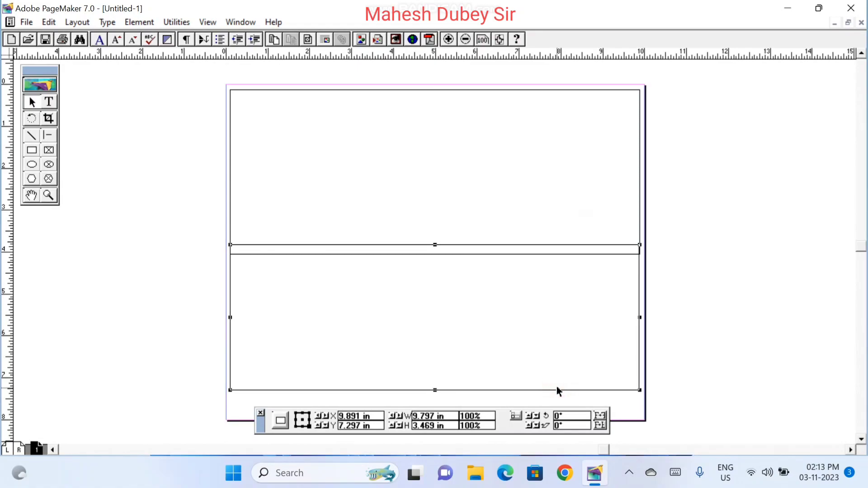
key("Delete")
left_click(551, 254)
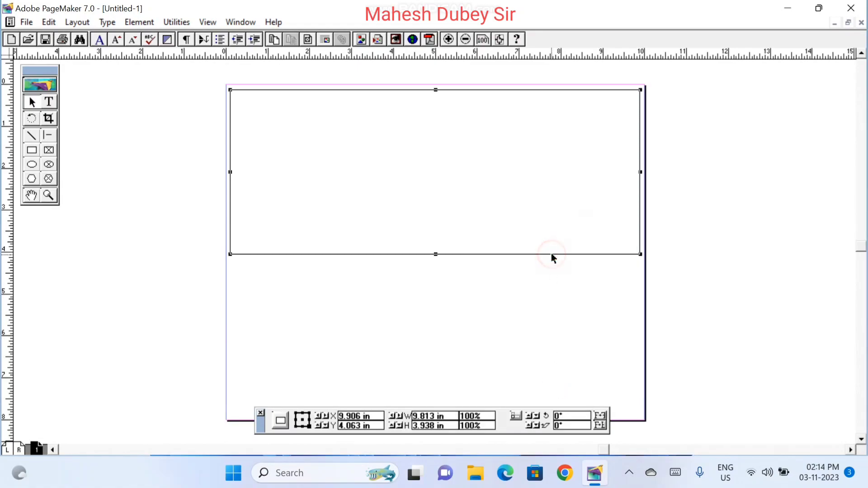
left_click_drag(552, 254, 530, 391)
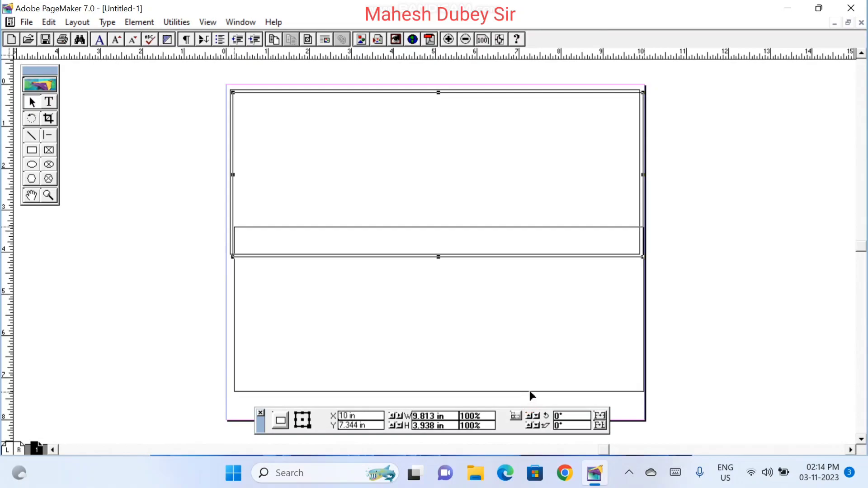
key("Delete")
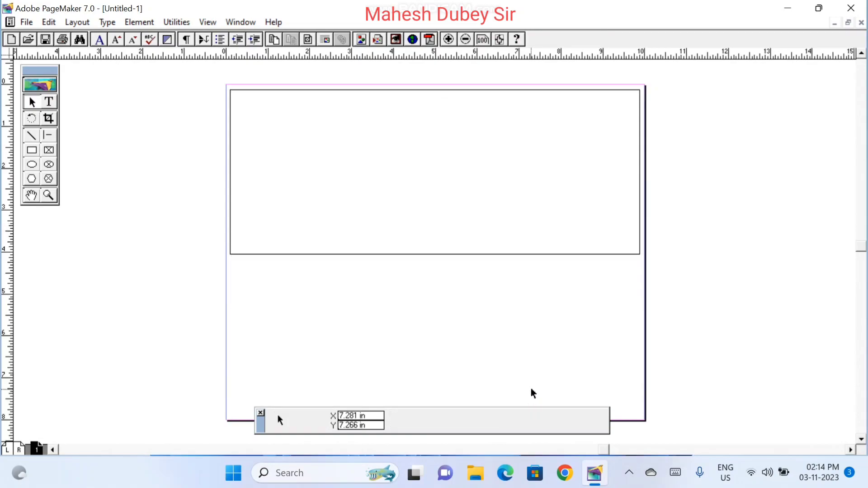
- Shorten the header rectangle to about 3.78 inches and move the Control palette aside
left_click(460, 255)
left_click_drag(436, 254, 435, 248)
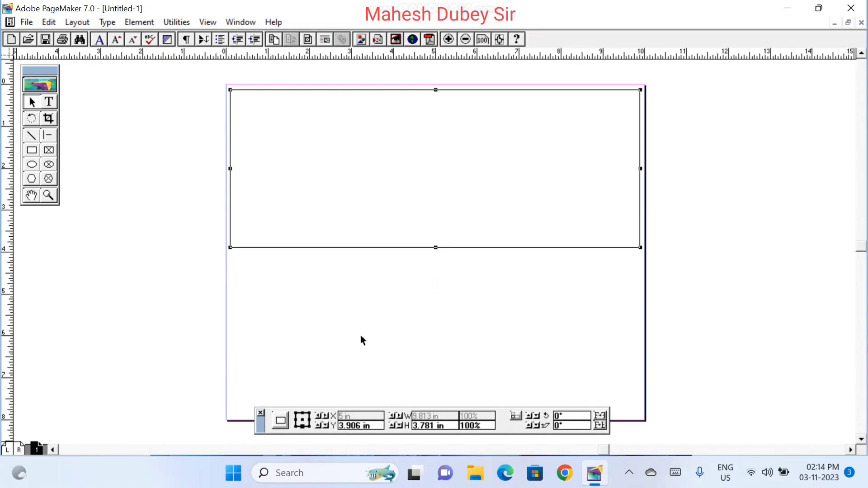
mouse_move(261, 428)
left_mouse_down()
mouse_move(258, 455)
mouse_move(126, 398)
left_mouse_up()
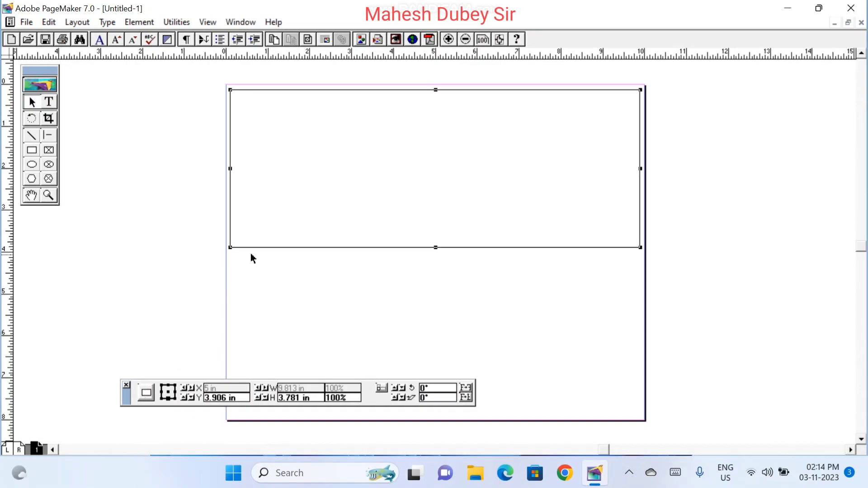
- Try a second rectangle in the lower half, nudge it left, then delete it
left_click_drag(287, 248, 288, 414)
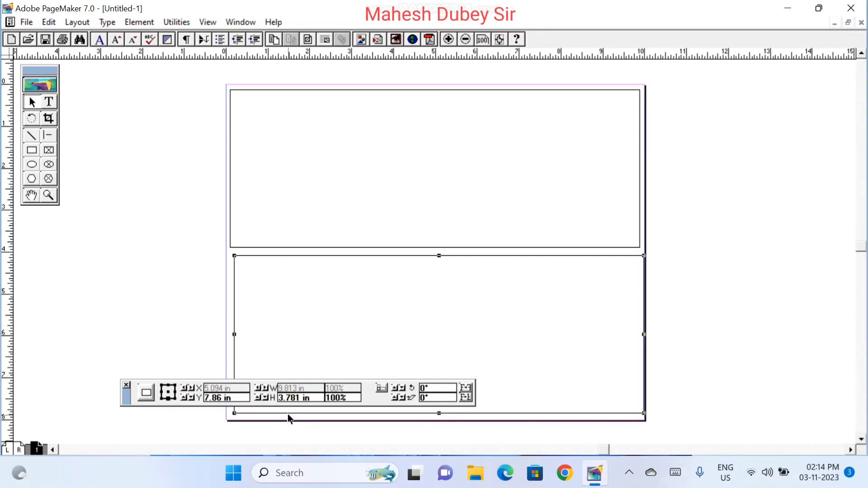
key("Left")
key("Left")
key("Left")
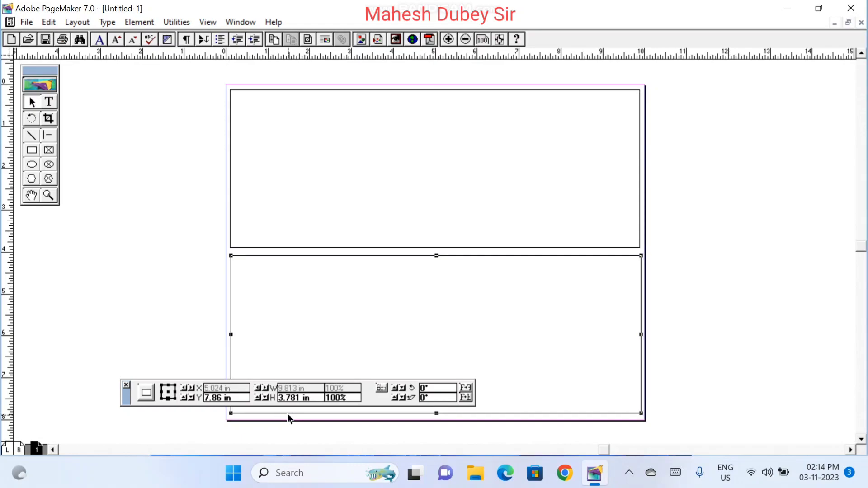
key("Left")
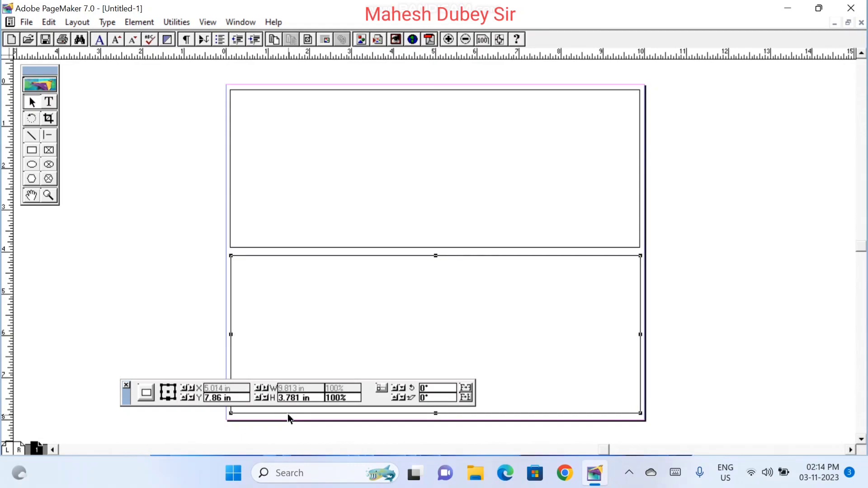
left_click(369, 190)
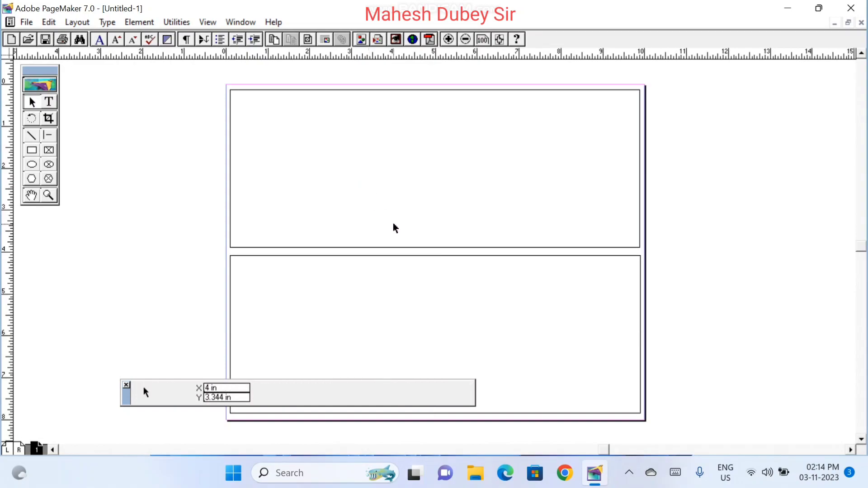
left_click(413, 256)
key("Delete")
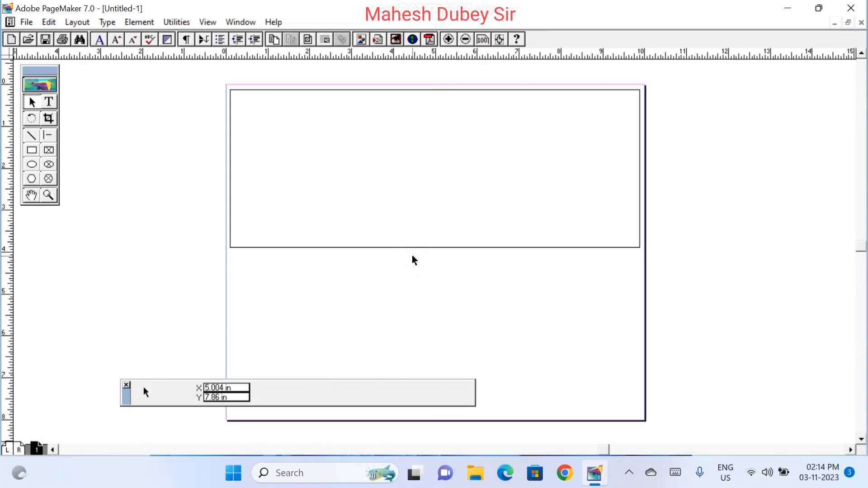
- Show the page at Actual Size, pan to its top, and switch to Chrome
right_click(345, 154)
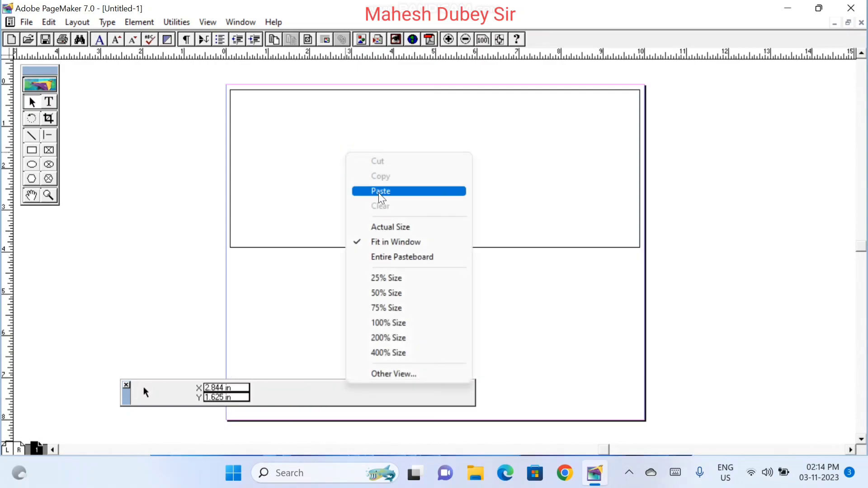
right_click(430, 131)
left_click(470, 200)
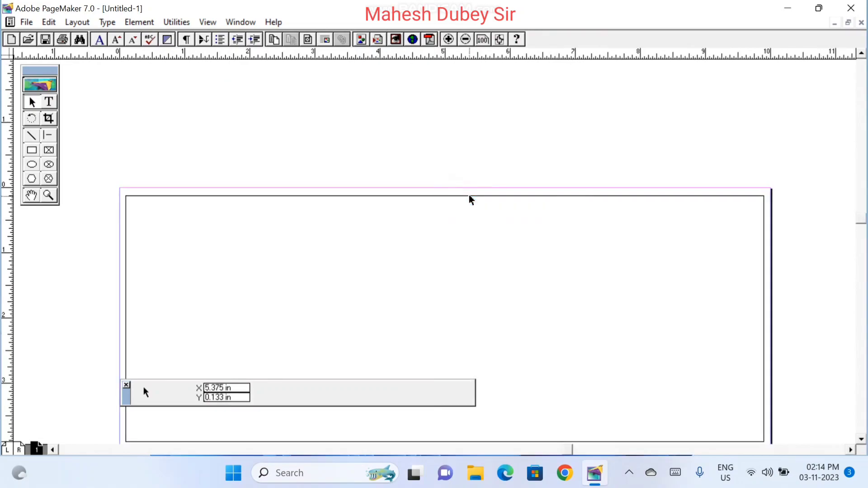
left_click(32, 196)
left_click_drag(351, 264, 284, 188)
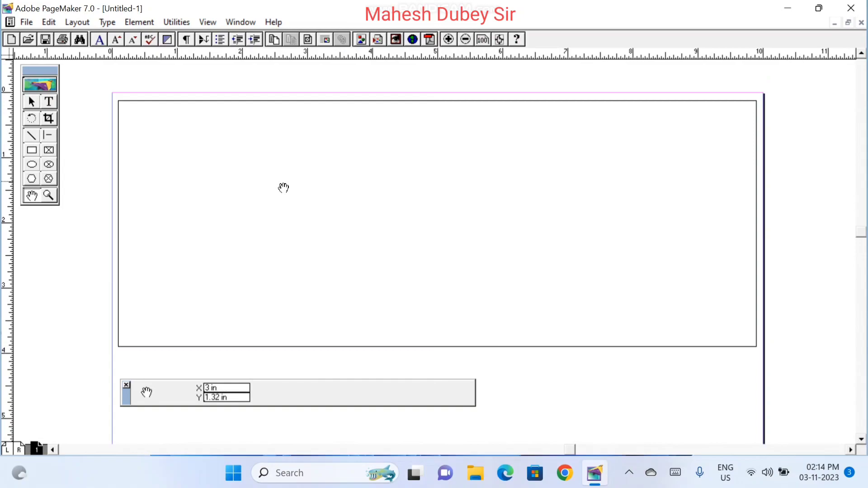
left_click(127, 385)
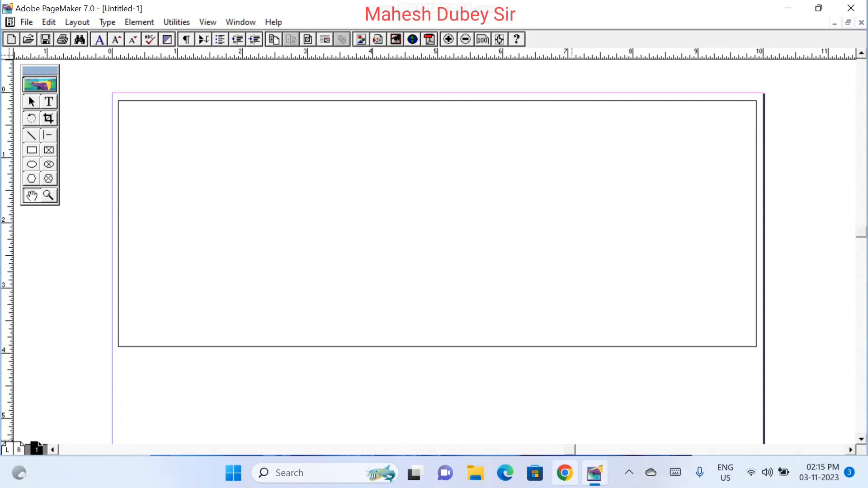
left_click(564, 475)
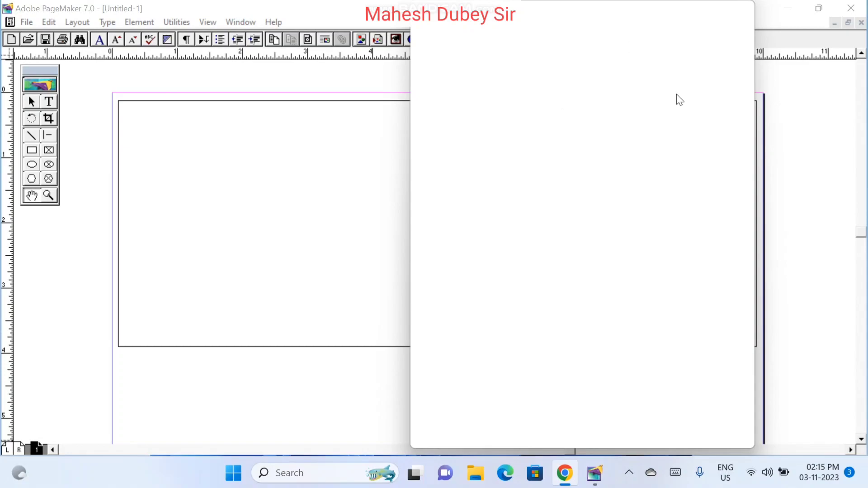
- Back in PageMaker, pan the page and move the ruler zero point to mid-frame
mouse_move(561, 485)
left_click(245, 204)
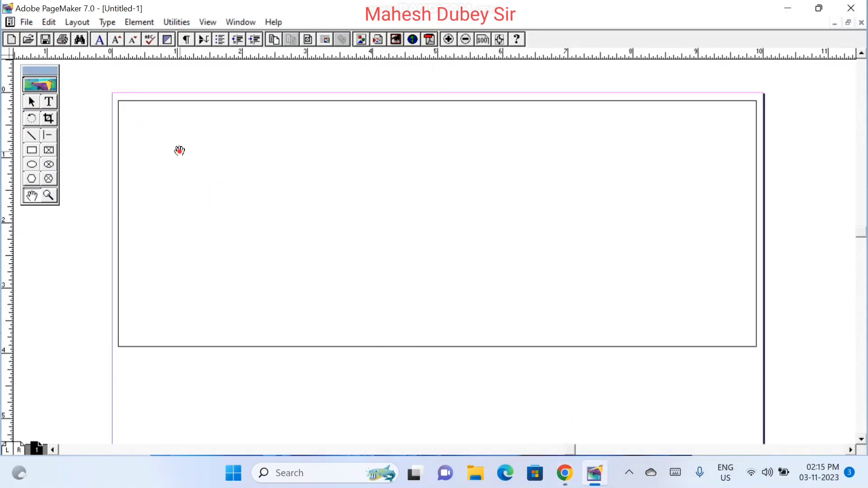
left_click_drag(179, 151, 178, 130)
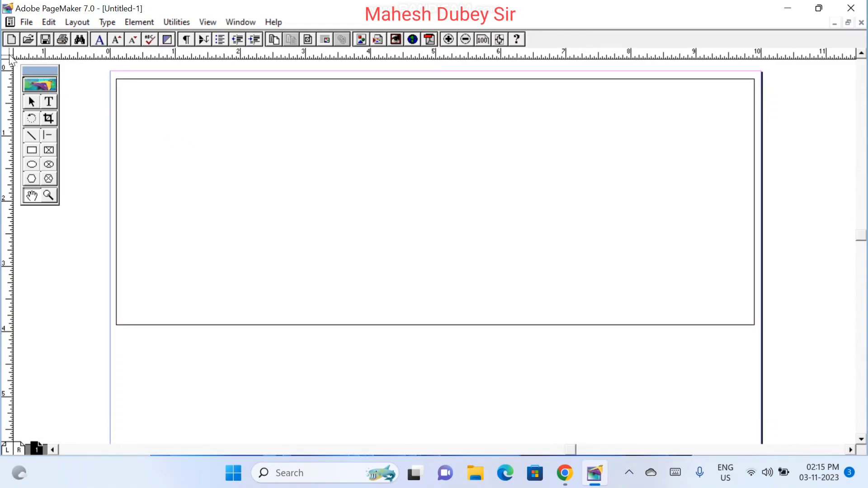
left_click_drag(10, 59, 111, 71)
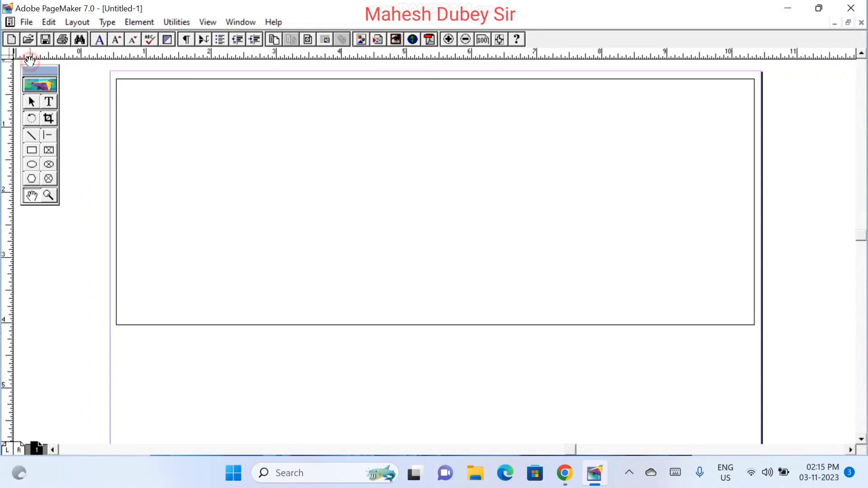
left_click_drag(250, 103, 272, 170)
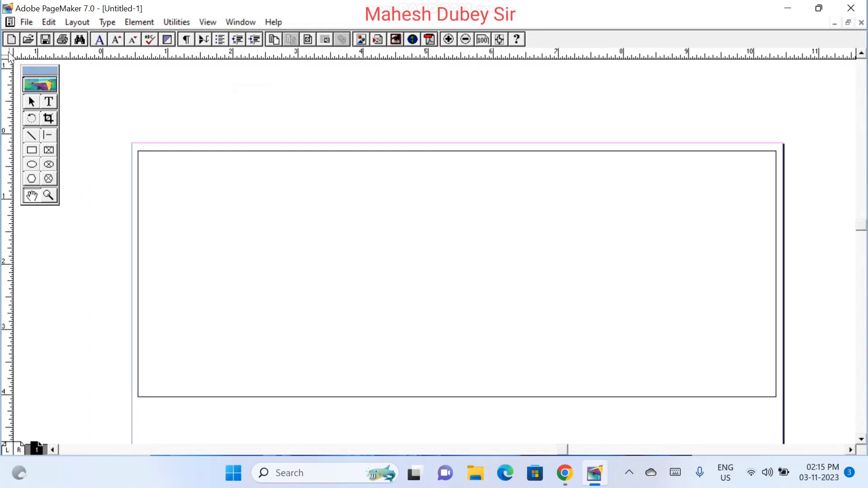
left_click_drag(10, 55, 466, 282)
left_click_drag(461, 294, 466, 362)
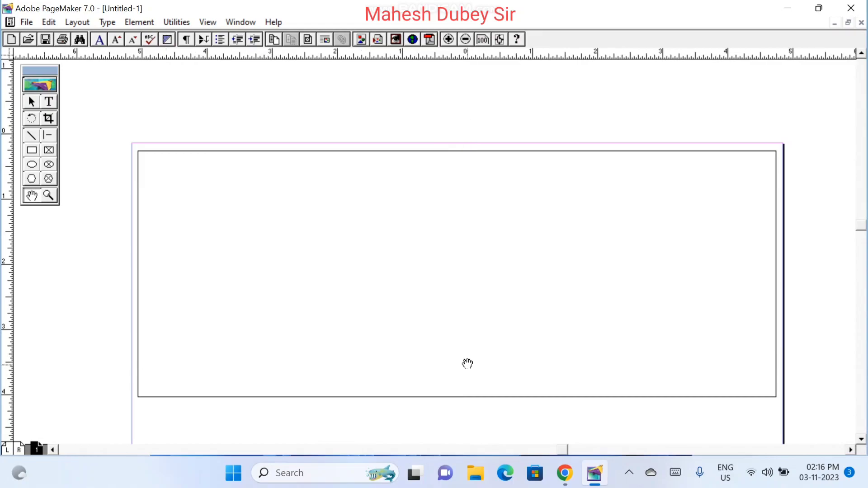
left_click(565, 474)
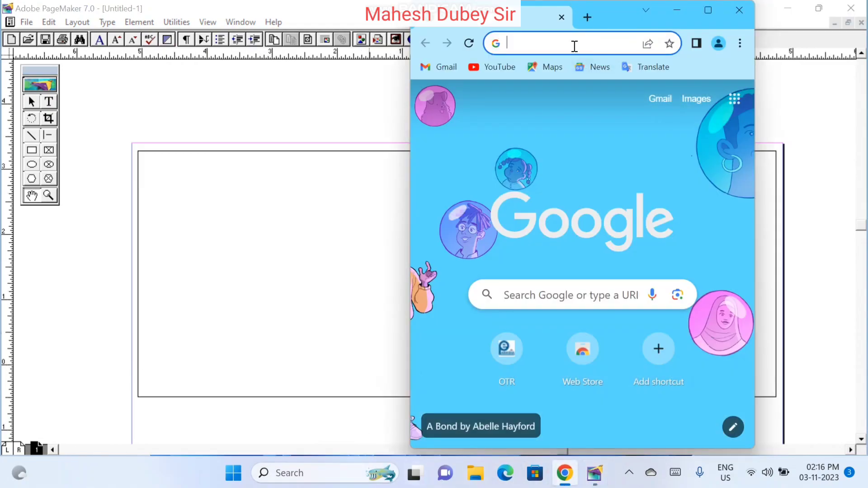
- Maximize Chrome and search for 'marriage card symbols free download'
double_click(629, 16)
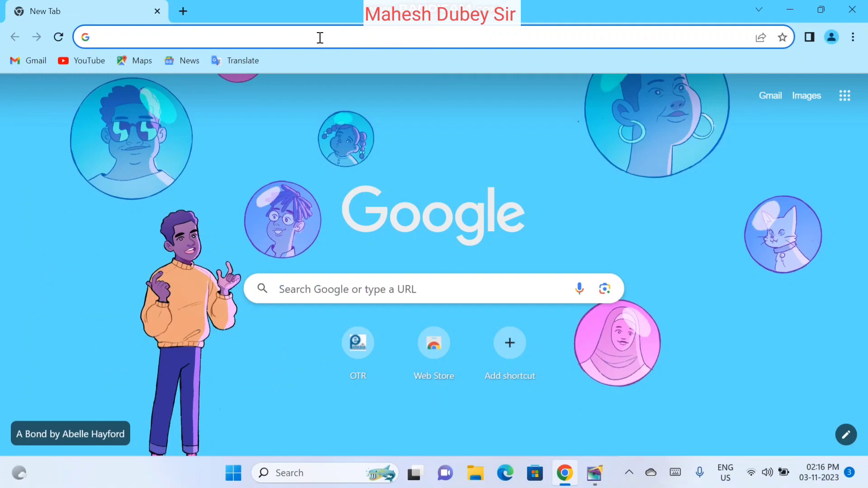
type("mari")
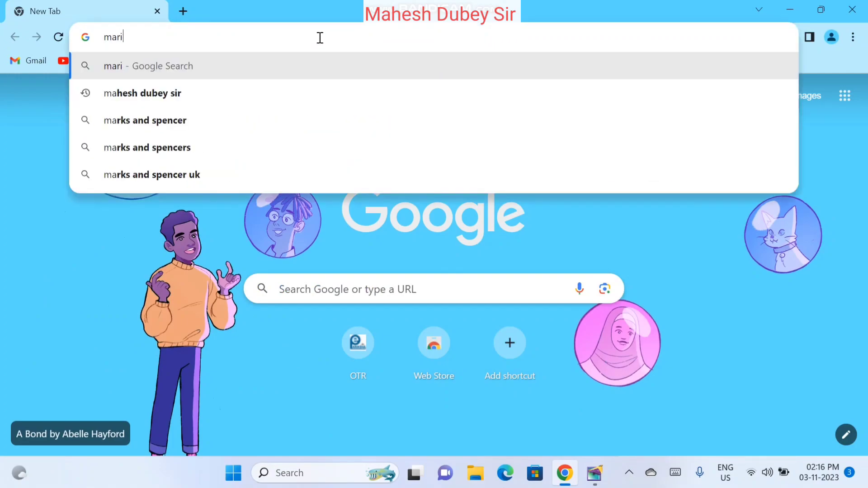
type("ge ca")
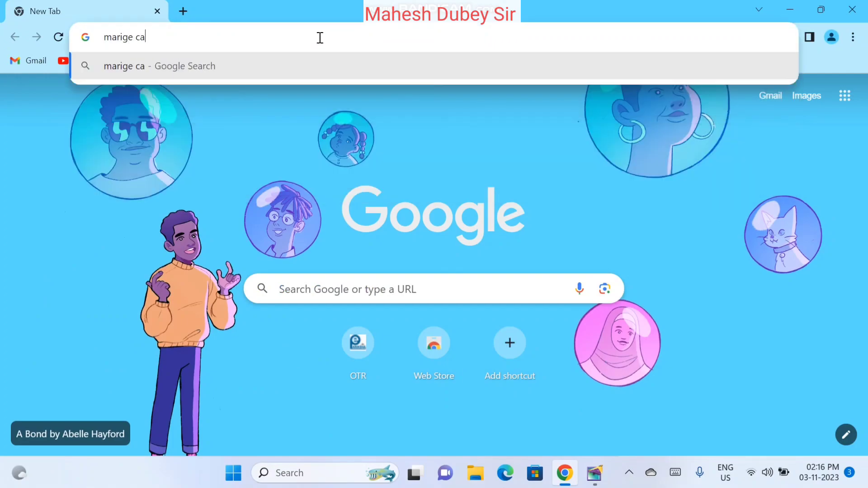
type("rd symbo")
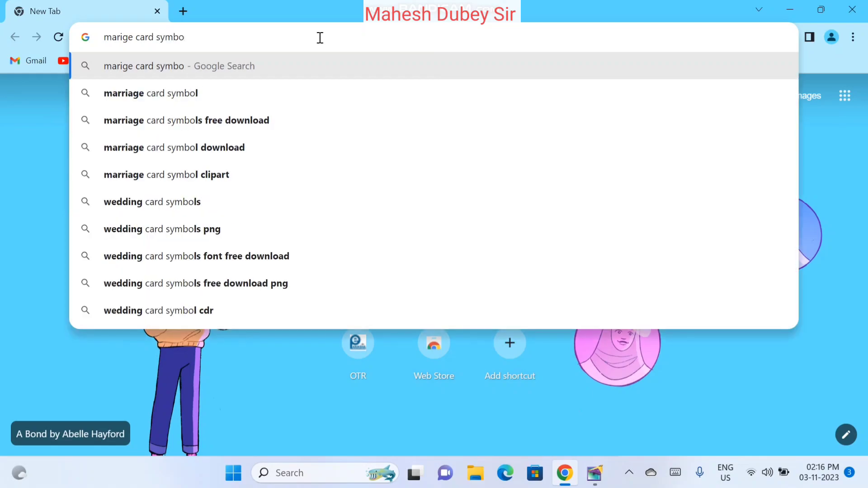
left_click(216, 109)
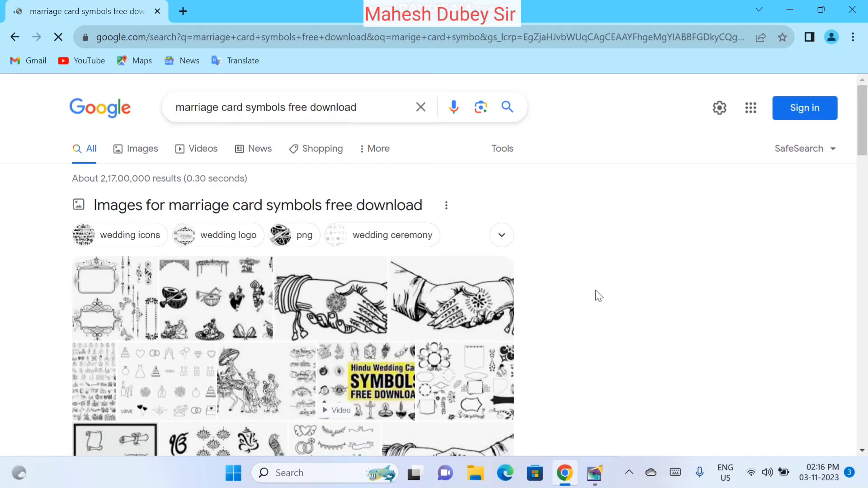
- Preview a wedding clipart result, close it, and open the handshake image preview
left_click(213, 290)
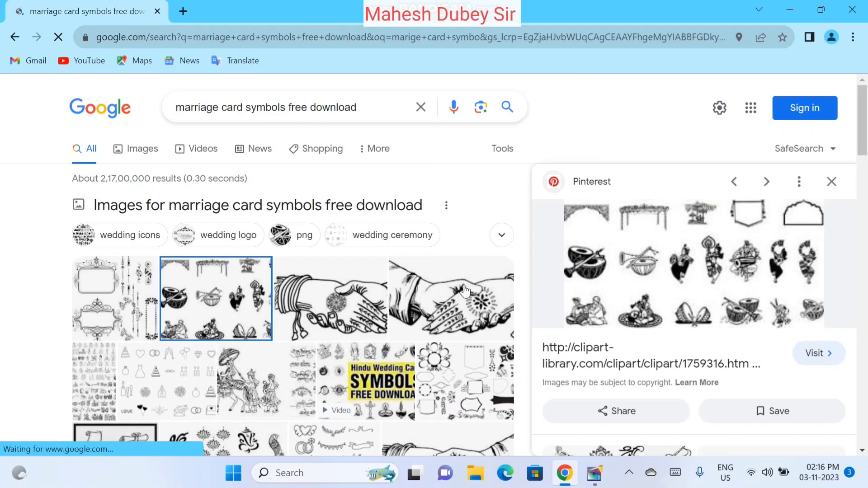
left_click(832, 182)
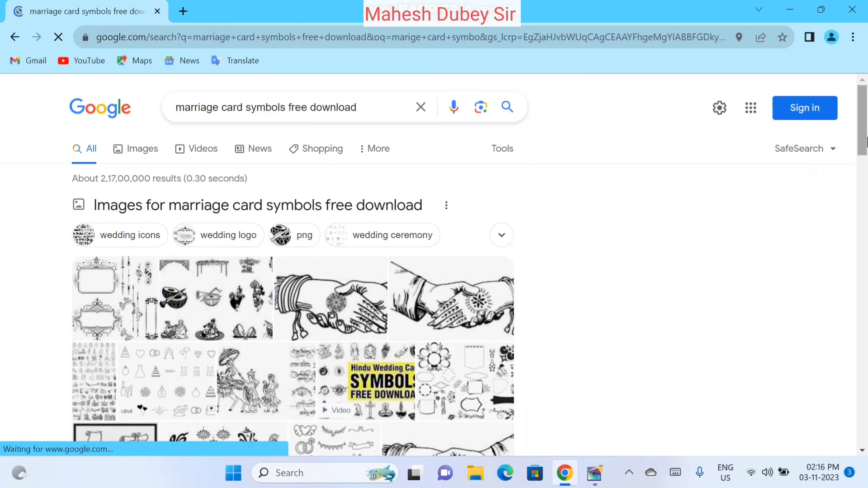
left_click_drag(853, 135, 855, 166)
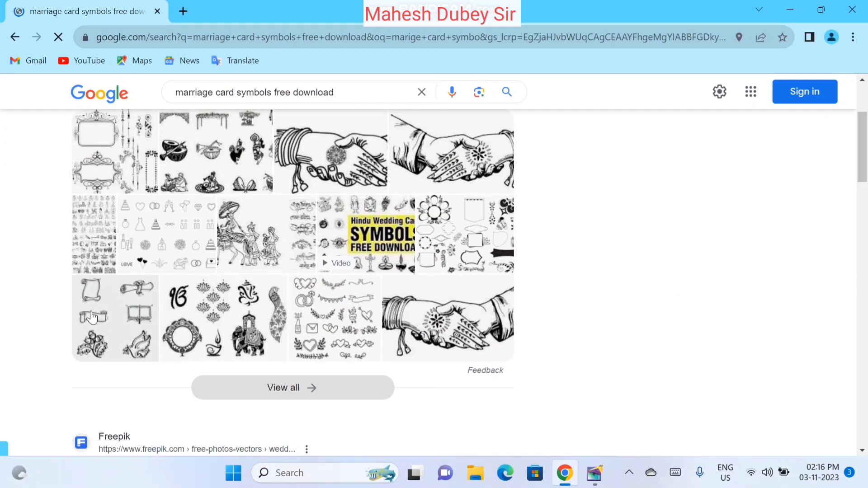
left_click(354, 161)
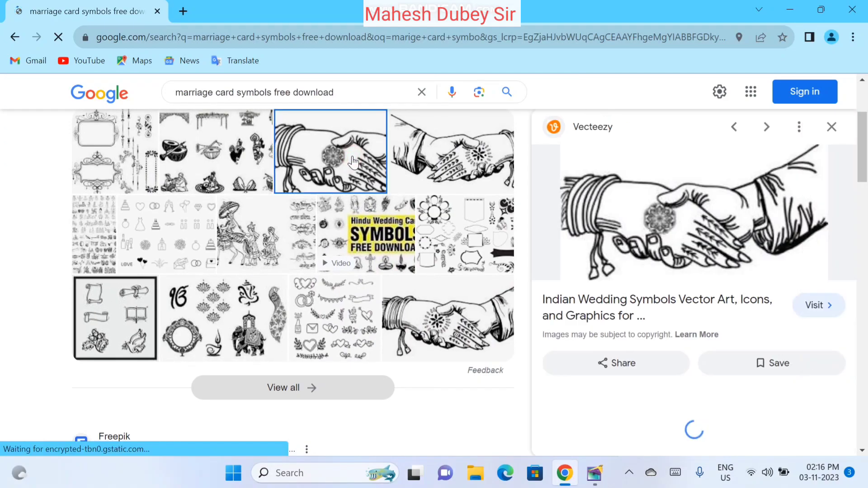
- Save the handshake image as 1.jpg into a newly created Desktop folder 'sy'
right_click(678, 193)
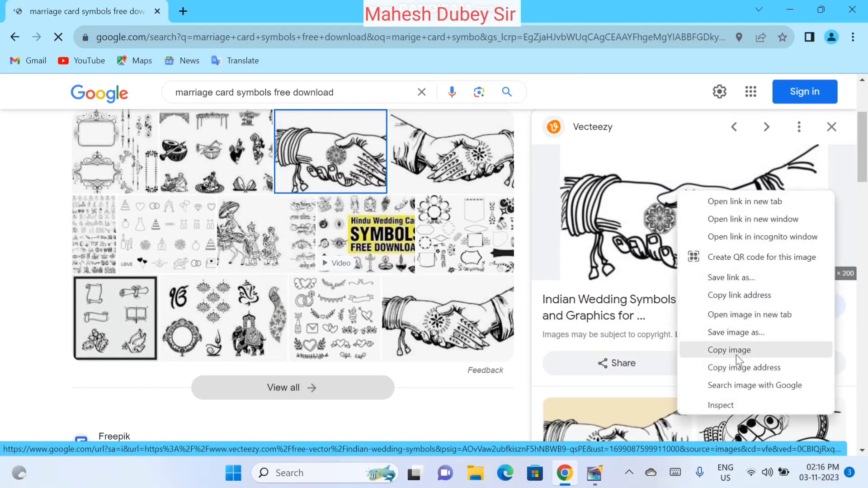
left_click(729, 338)
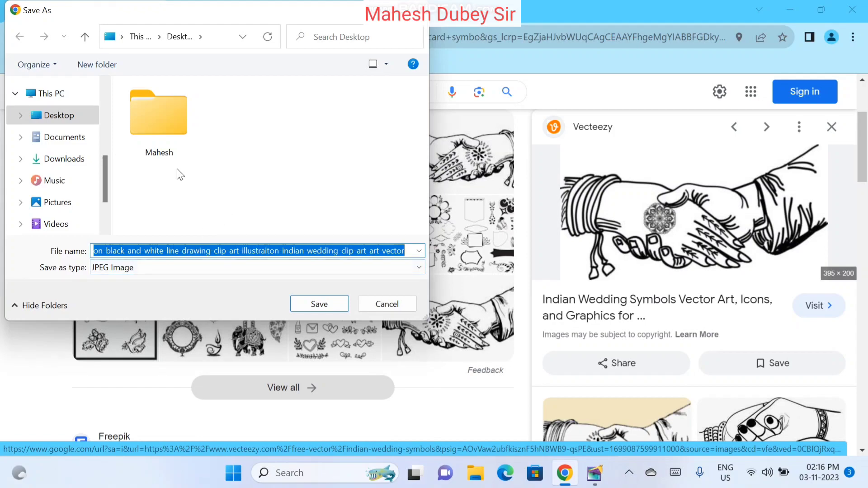
left_click(96, 75)
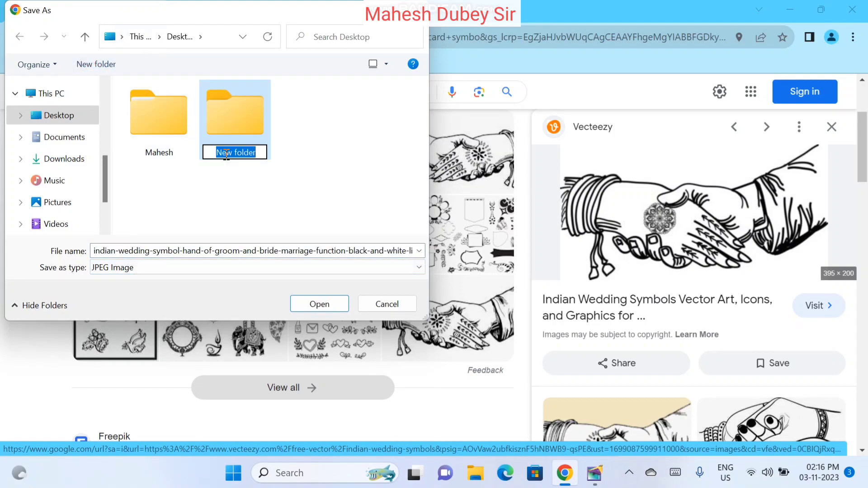
type("sy")
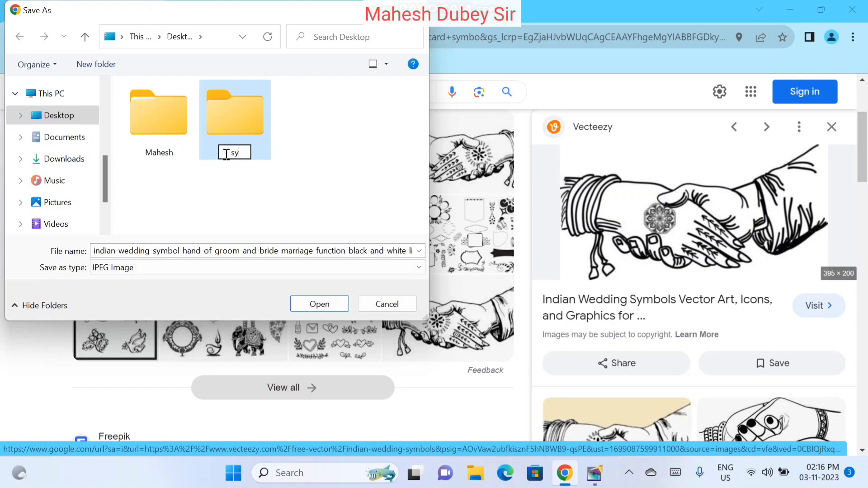
double_click(225, 154)
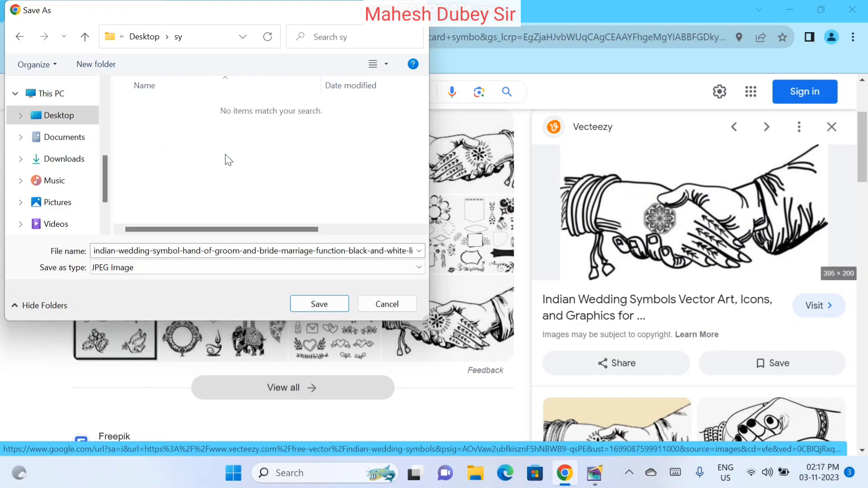
left_click(241, 257)
type("1")
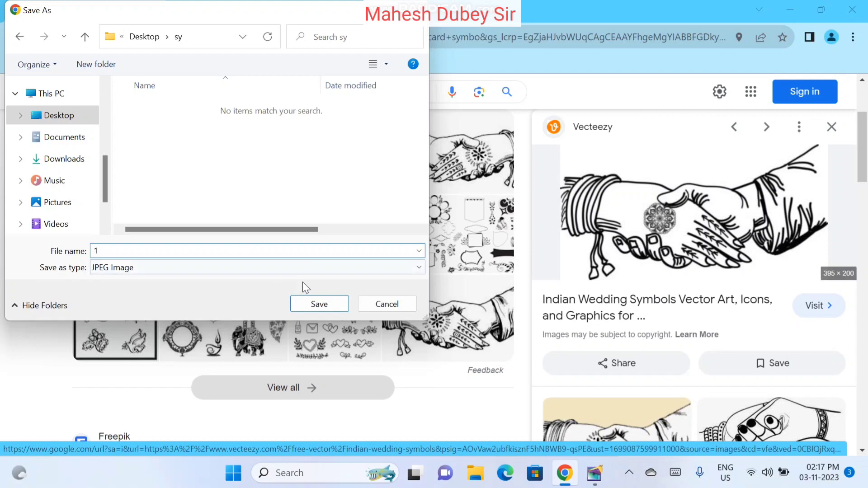
left_click(317, 303)
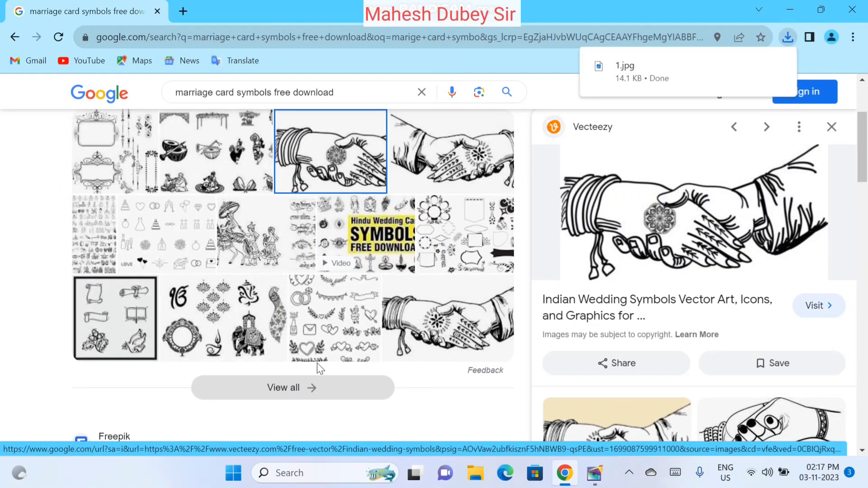
- Show all image results and save the floral vine border picture as 2.png
left_click(312, 389)
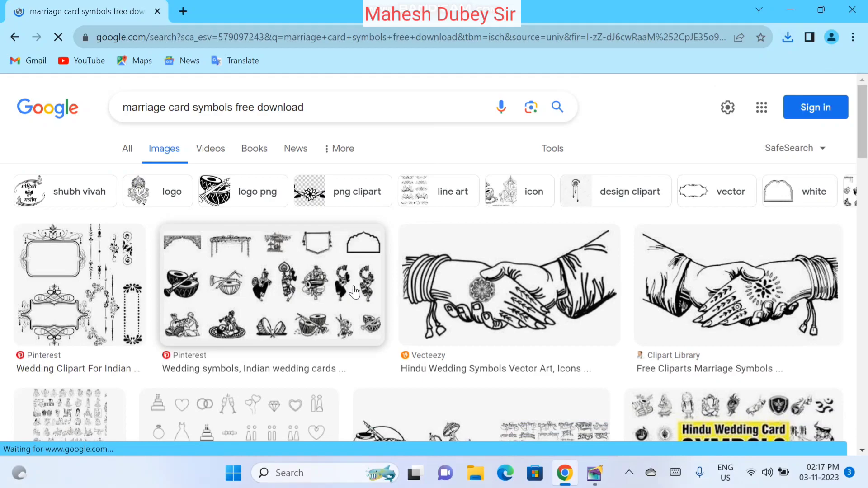
left_click_drag(866, 114, 865, 206)
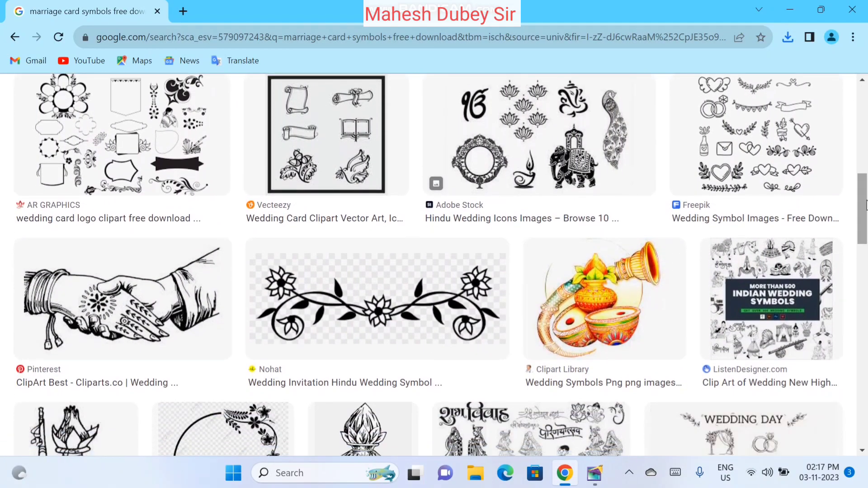
right_click(376, 309)
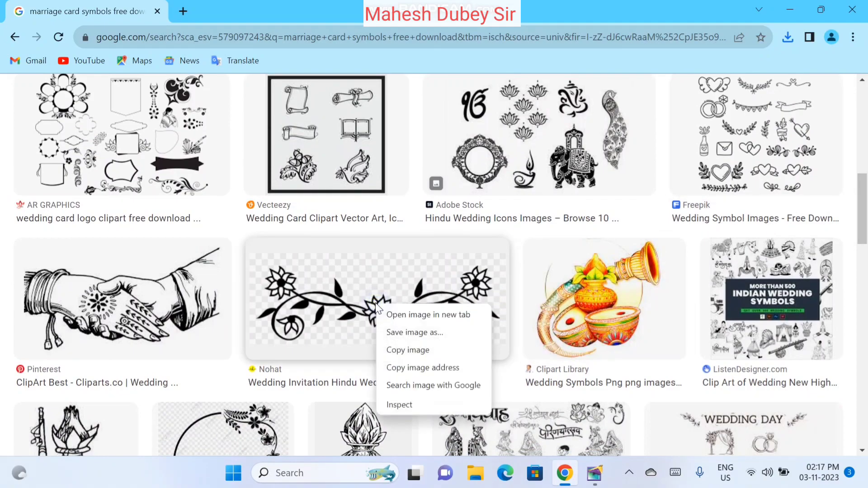
left_click(401, 333)
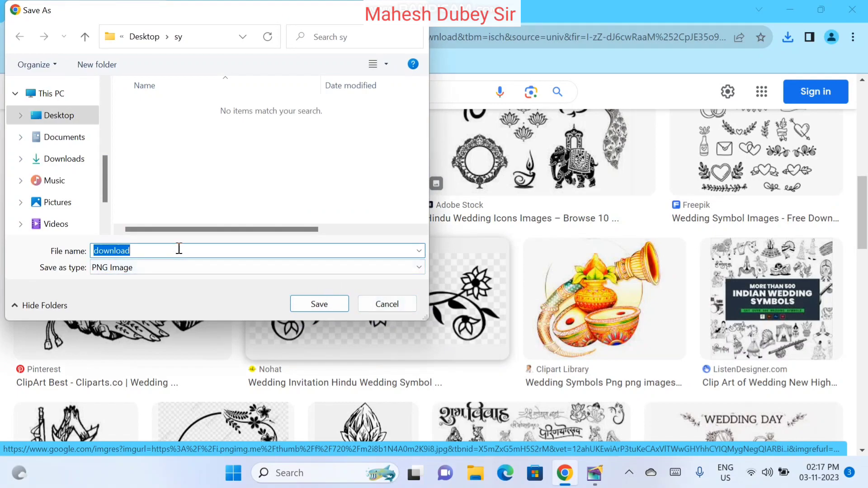
type("2")
key("Return")
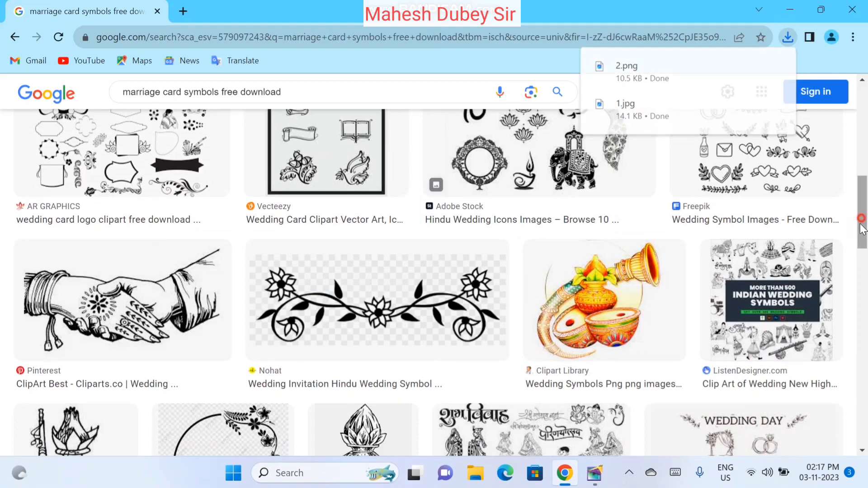
scroll(473, 318, "down", 3)
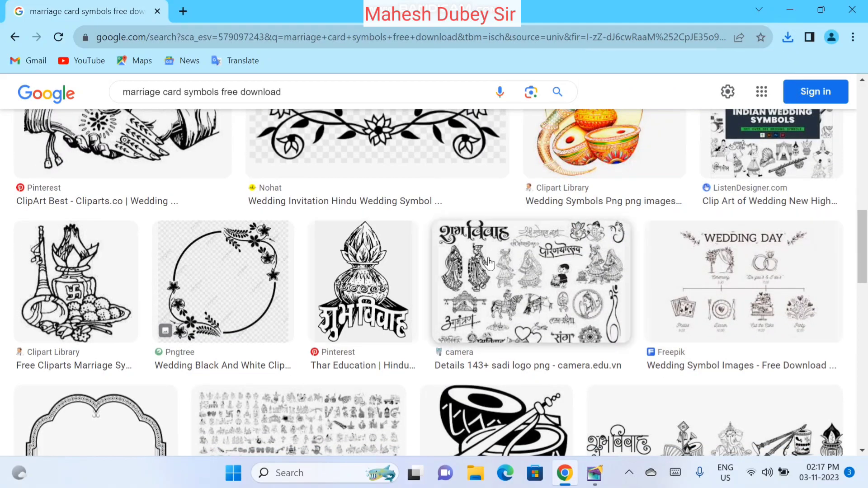
- Preview the Shubh Vivah kalash image, save it as 3.png, and close the preview
right_click(374, 281)
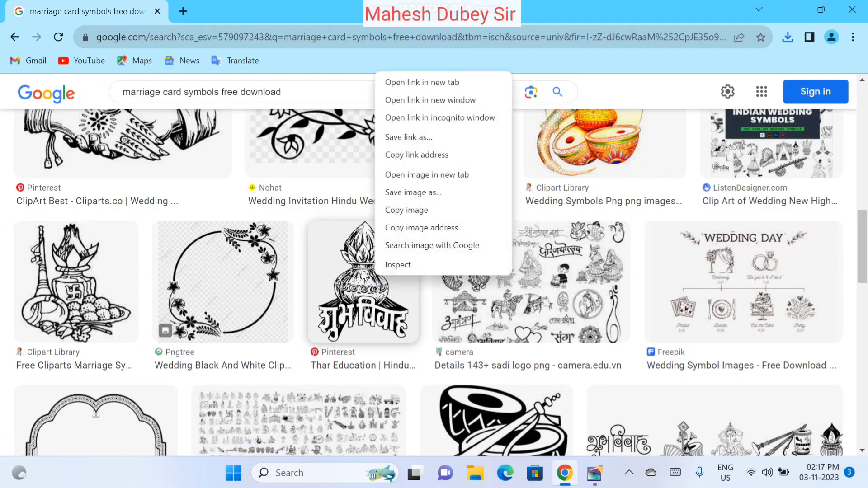
left_click(344, 294)
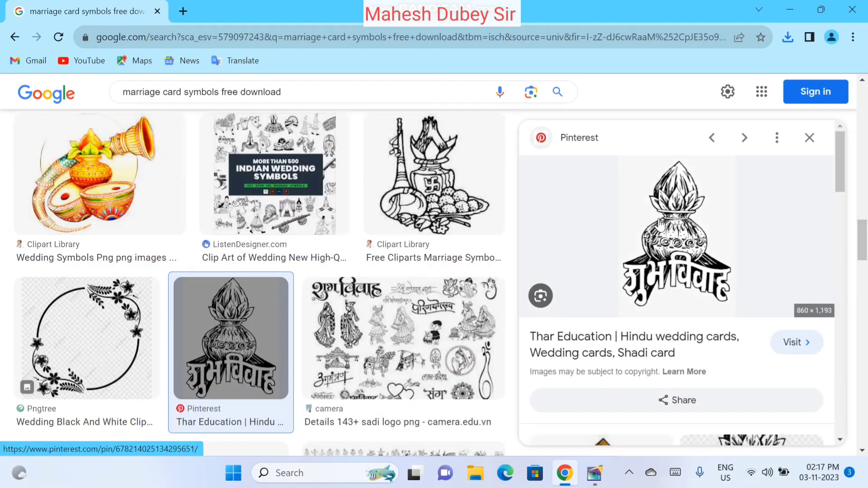
right_click(661, 223)
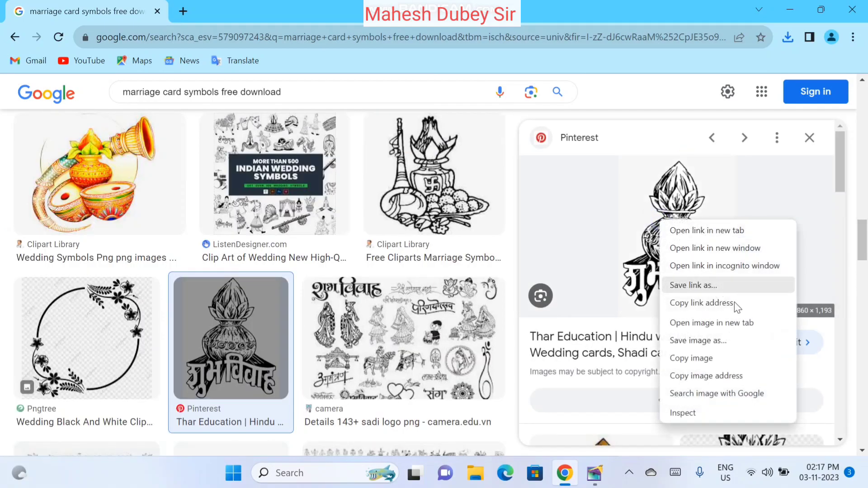
left_click(707, 343)
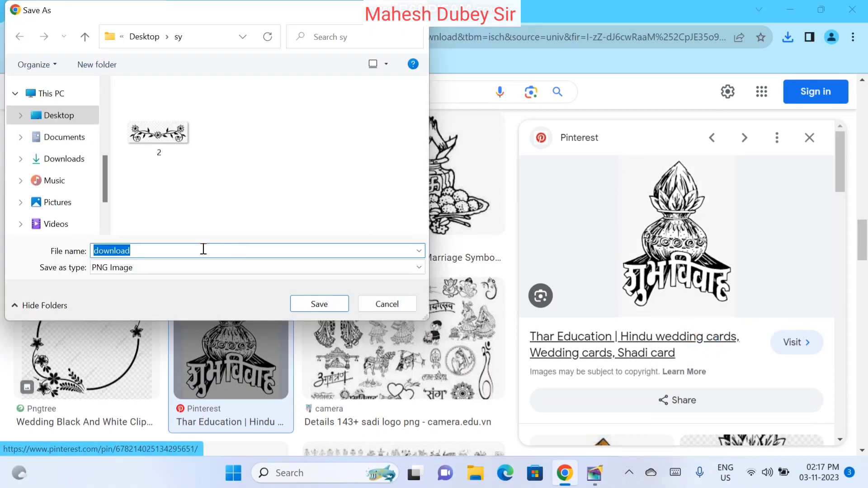
type("3")
key("Return")
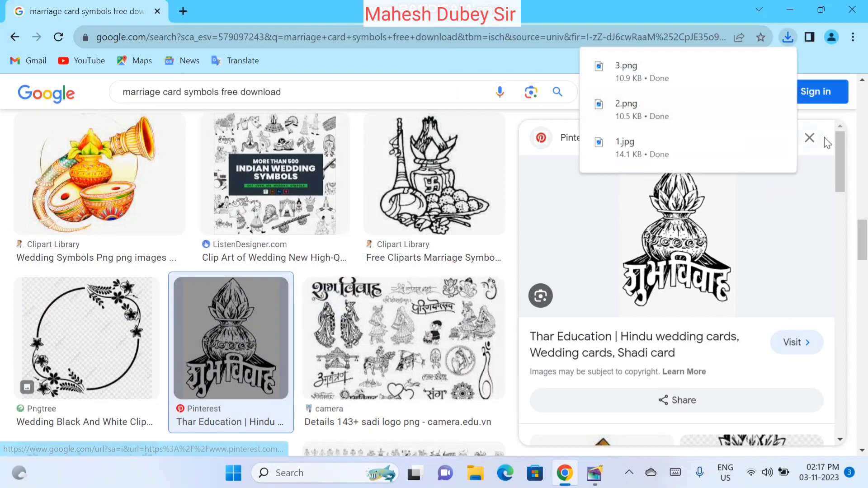
left_click(809, 138)
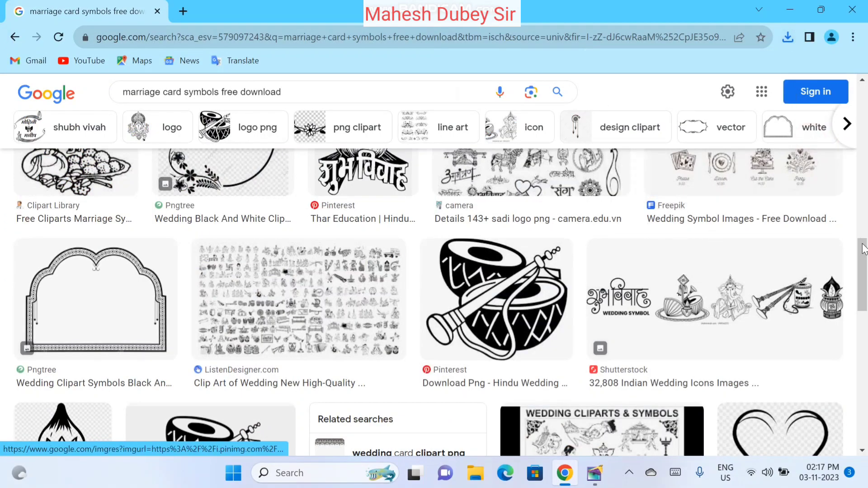
- Filter the image results to vector images and look through the Vecteezy arch frame preview
left_click(721, 128)
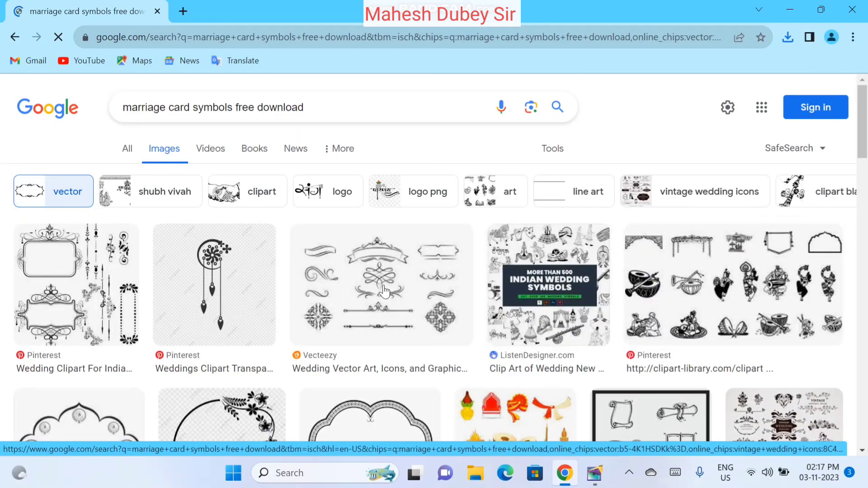
left_click(47, 263)
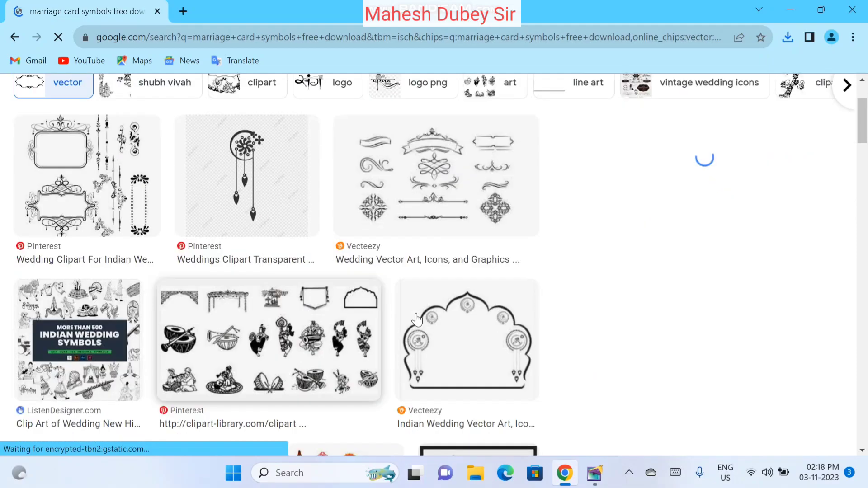
left_click(469, 356)
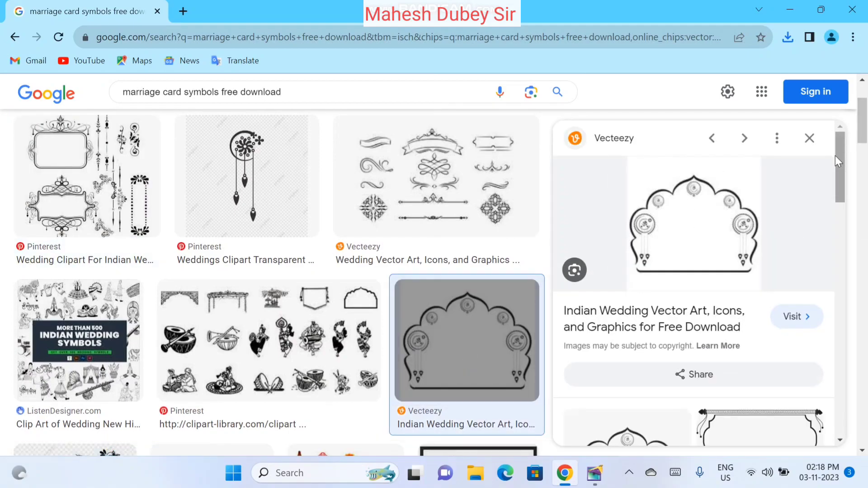
left_click_drag(838, 161, 831, 202)
scroll(833, 211, "down", 3)
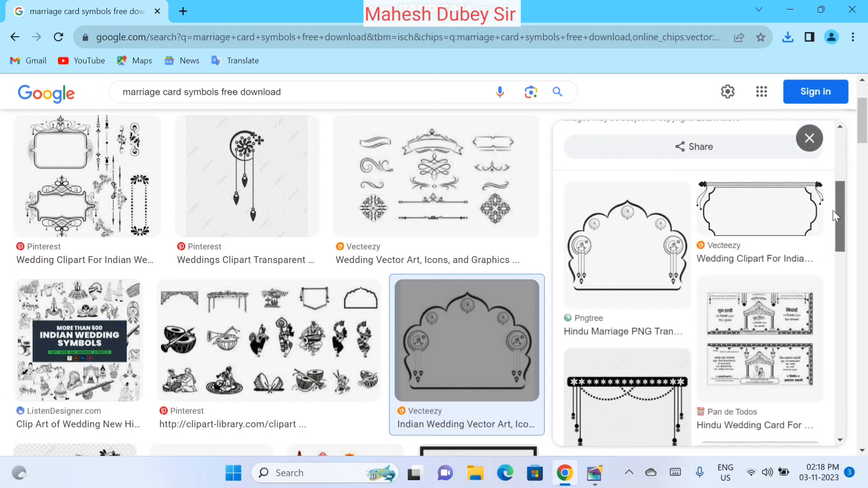
scroll(834, 213, "down", 1)
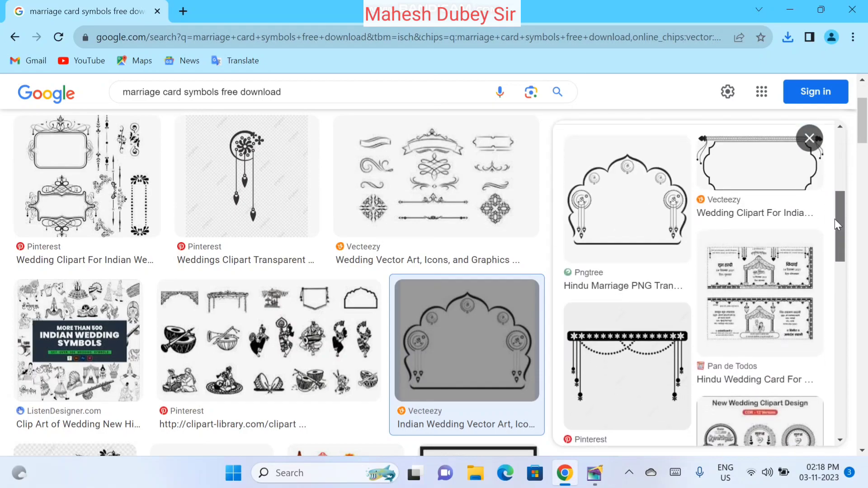
scroll(835, 219, "up", 5)
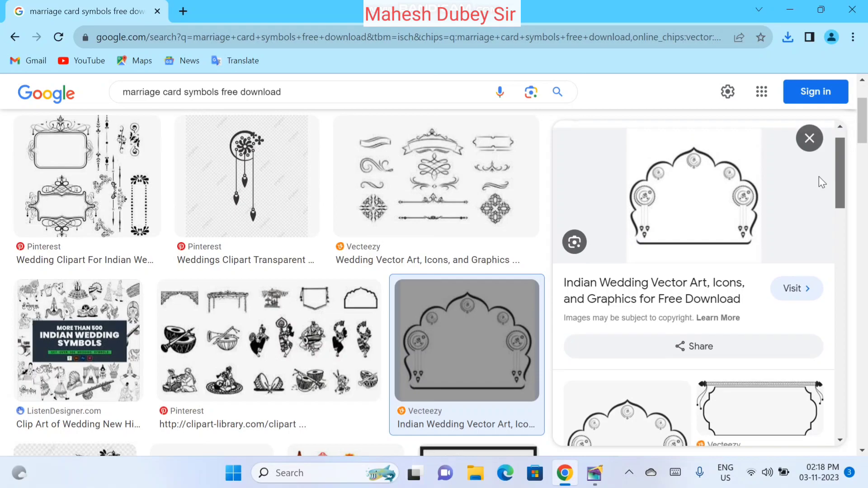
scroll(818, 181, "down", 2)
- Save the Pngtree Hindu marriage arch frame image as 4.png
left_click(650, 323)
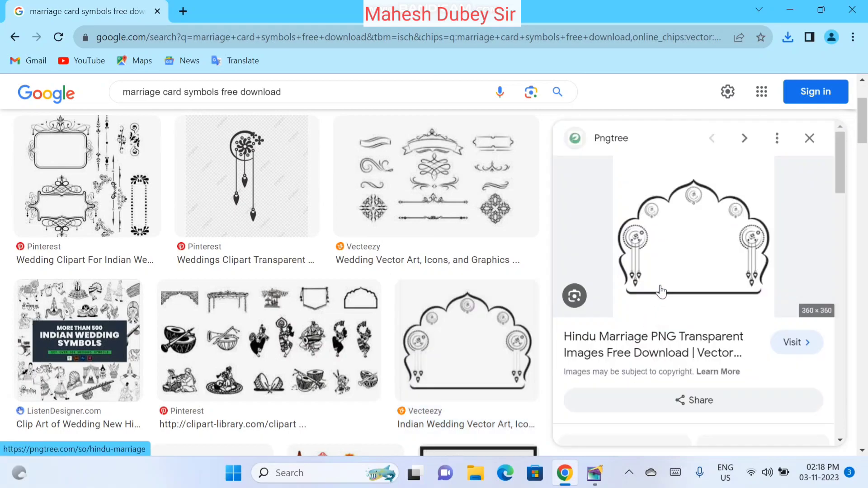
right_click(694, 236)
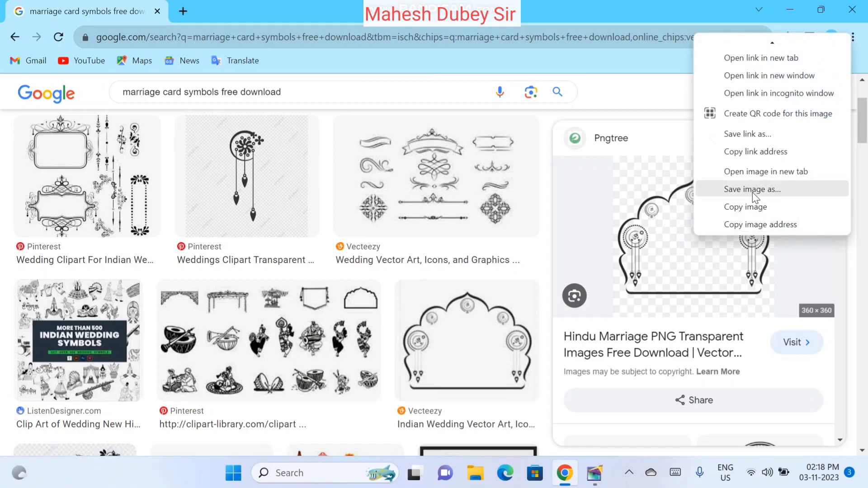
left_click(754, 190)
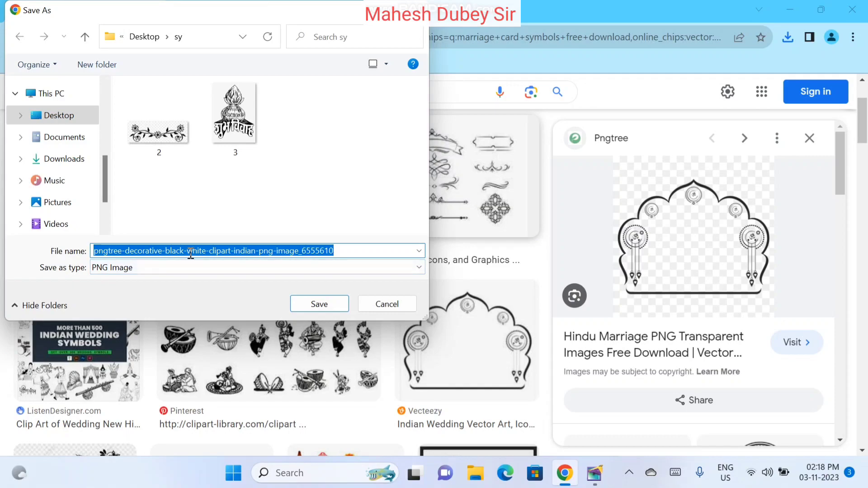
type("3")
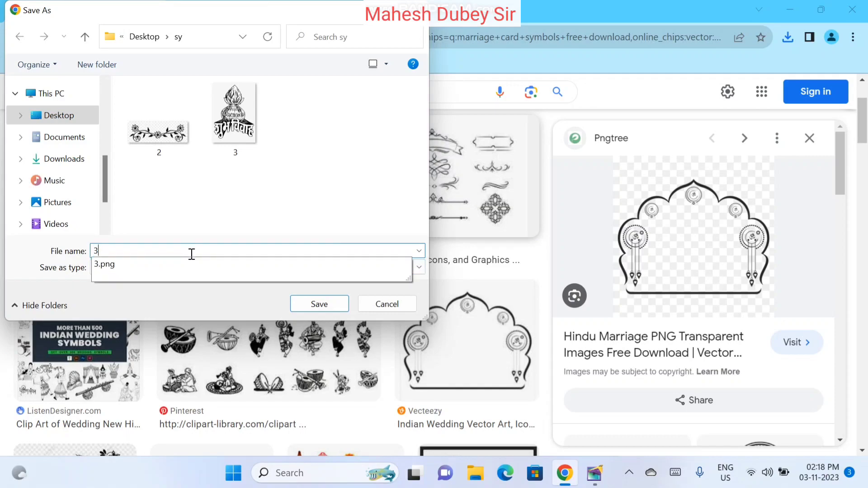
key("BackSpace")
type("4")
key("Return")
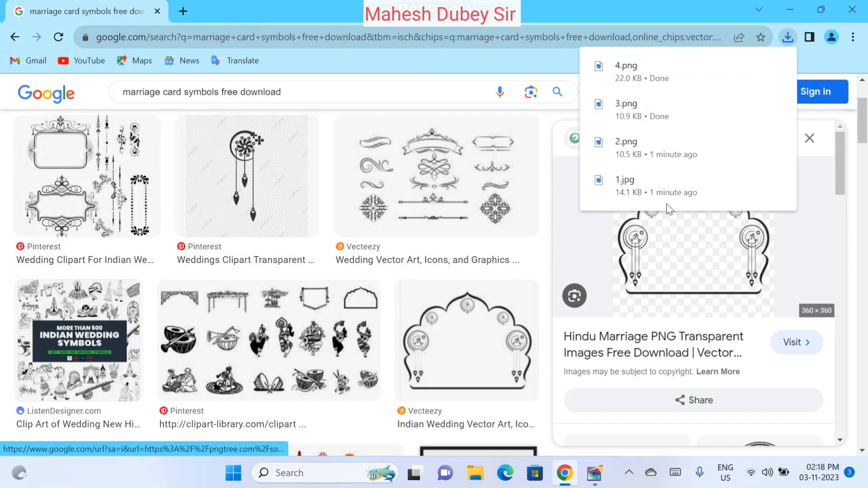
- Change the search query to 'marriage card symbolsganesh' and run the image search
left_click_drag(288, 92, 7, 97)
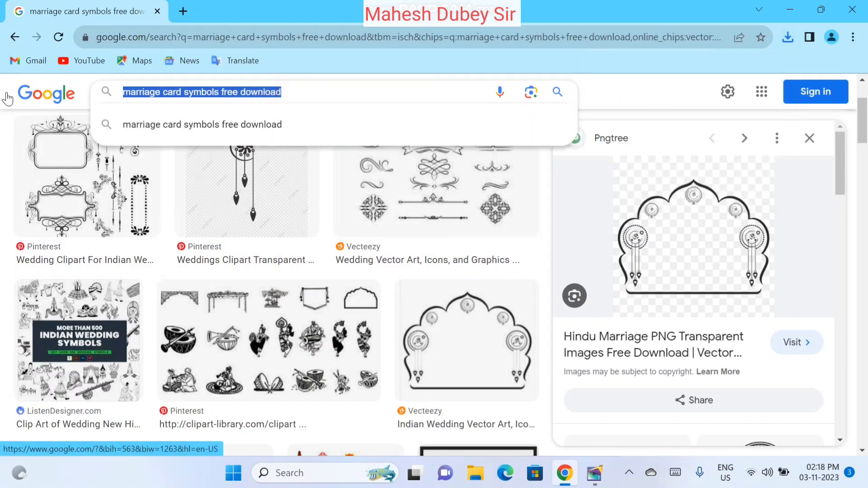
left_click(221, 94)
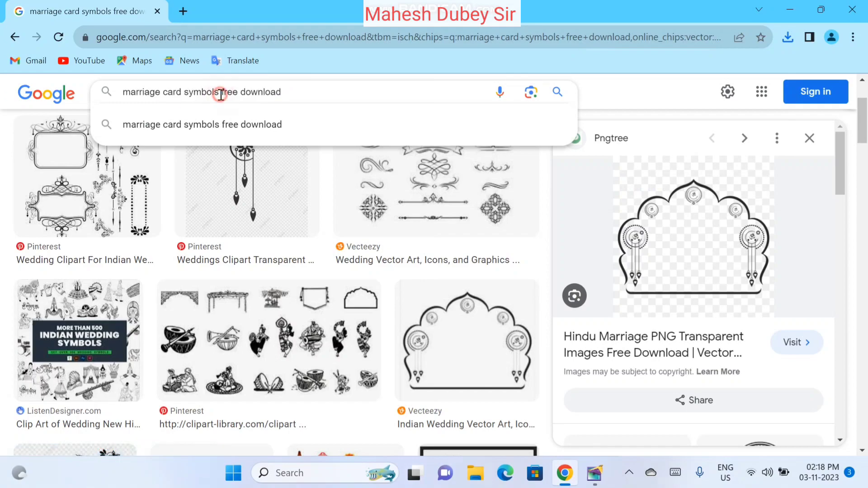
left_click_drag(221, 94, 554, 89)
key("BackSpace")
type("ganesh")
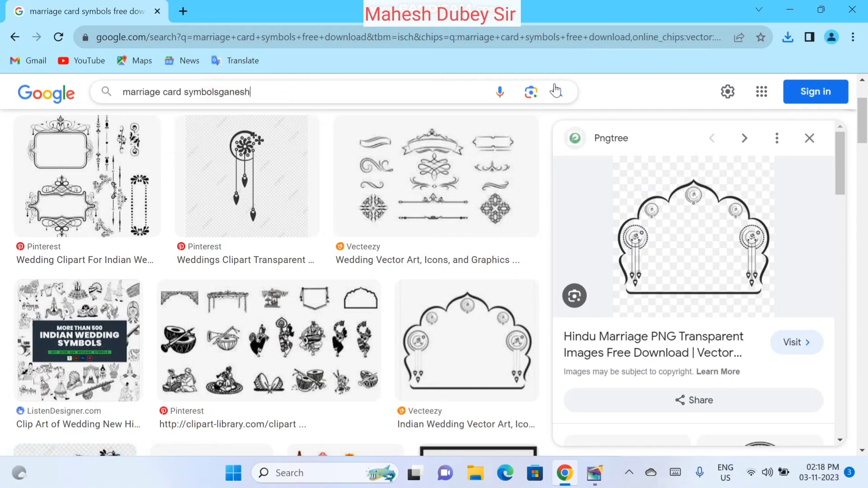
left_click(555, 86)
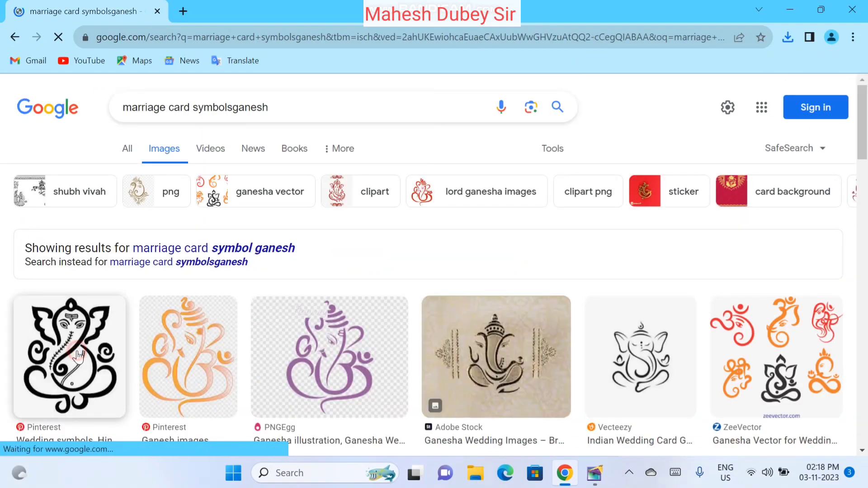
- Save the first black Ganesha outline image as 5.jpg
left_click(78, 355)
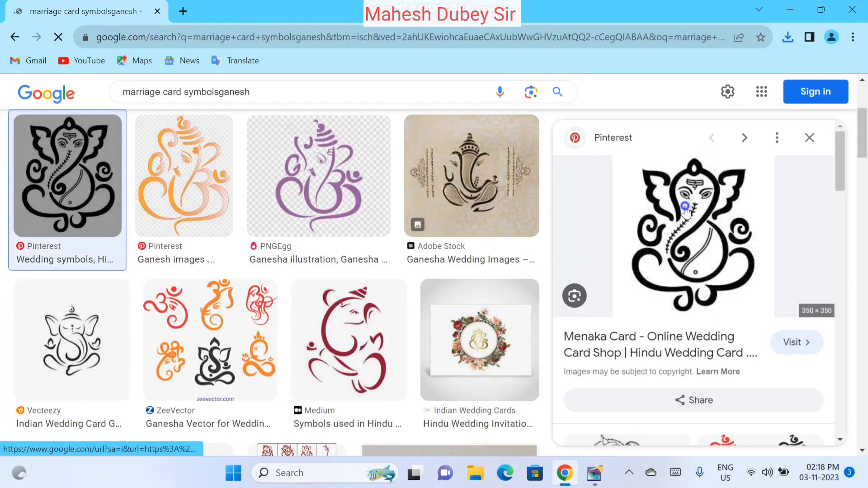
right_click(685, 208)
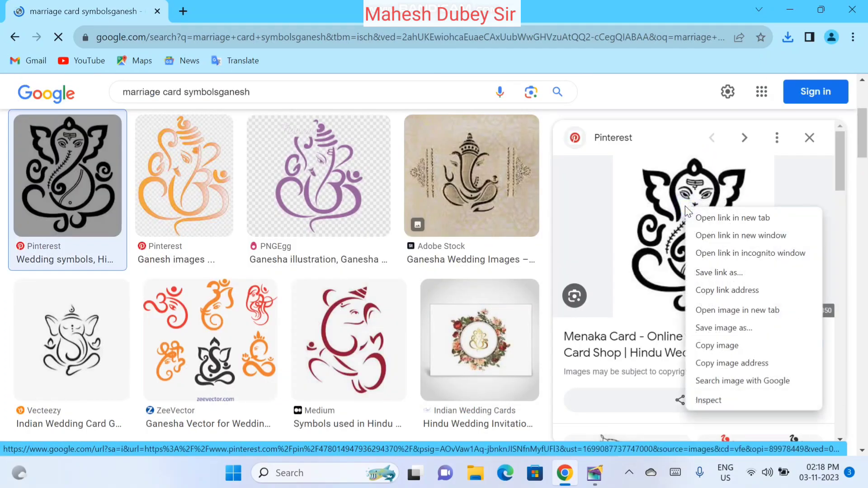
left_click(728, 329)
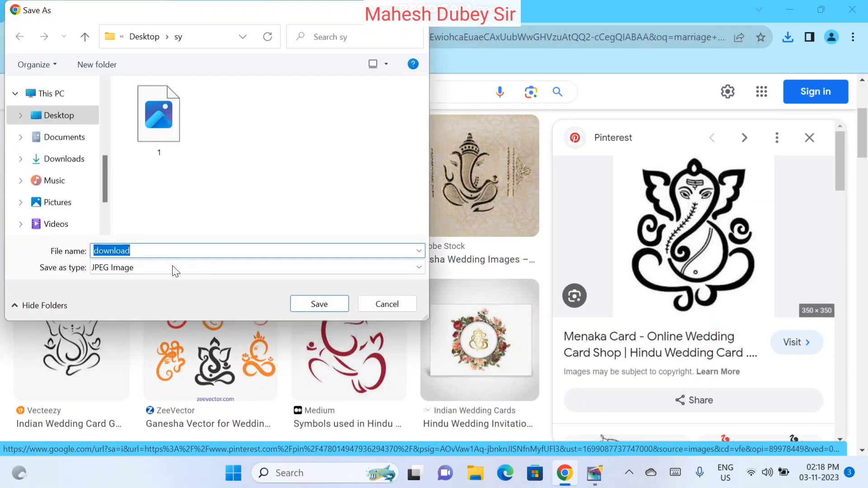
type("2")
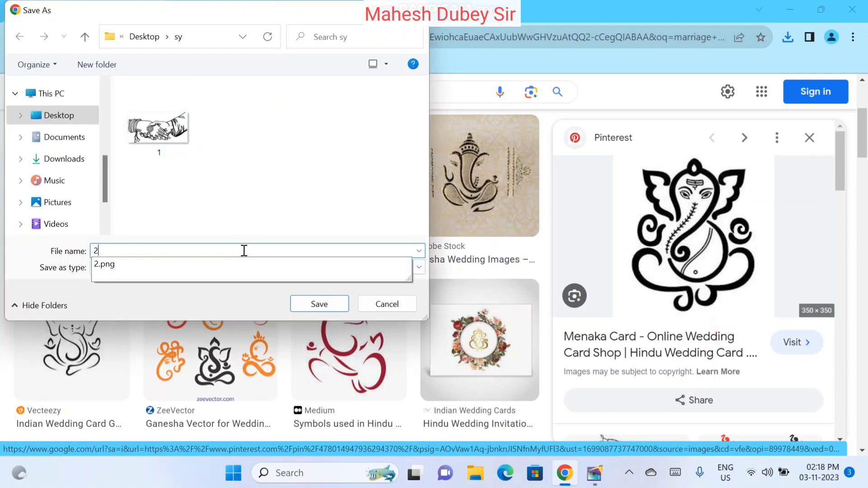
key("BackSpace")
type("4")
key("BackSpace")
type("5")
key("Return")
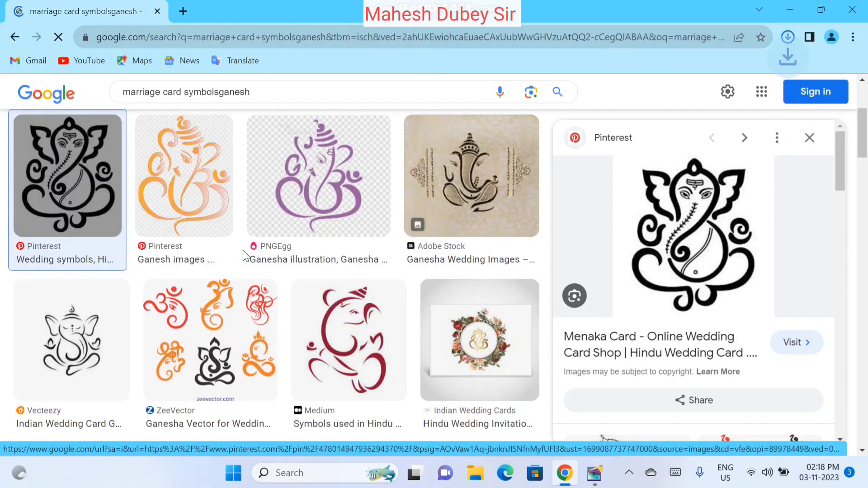
- Replace 'symbolsganesh' in the query with 'page board'
left_click(254, 92)
left_click_drag(251, 91, 179, 95)
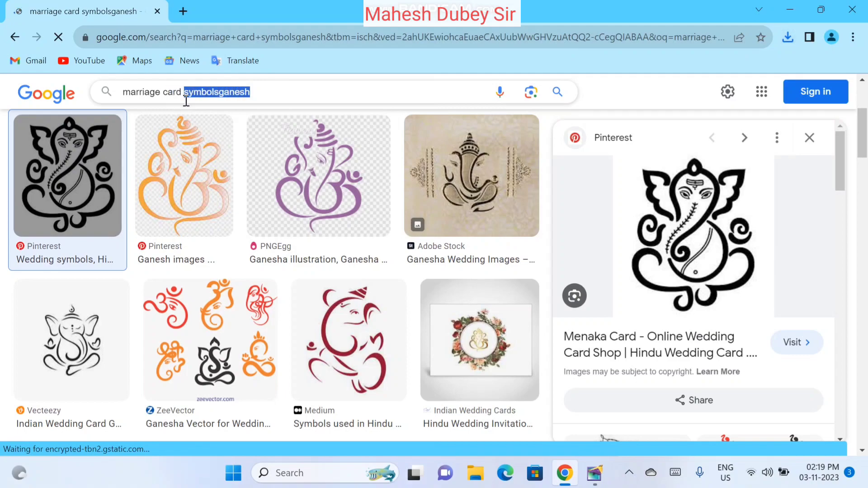
type("page bo")
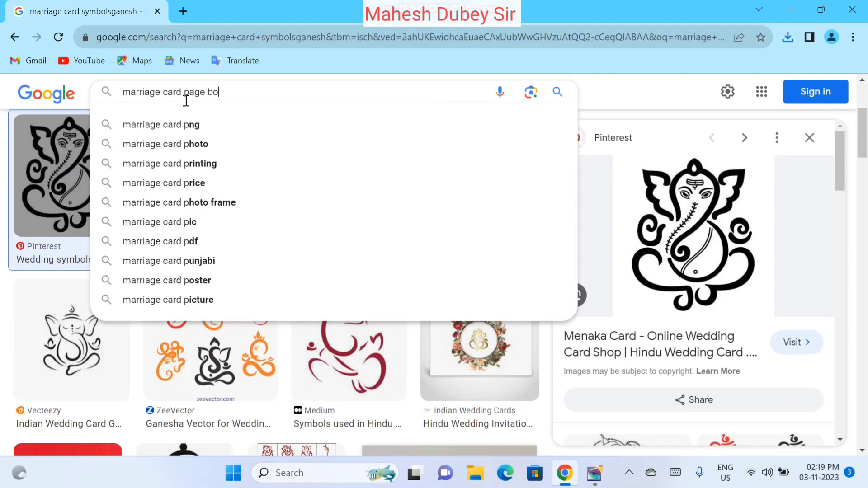
type("ard")
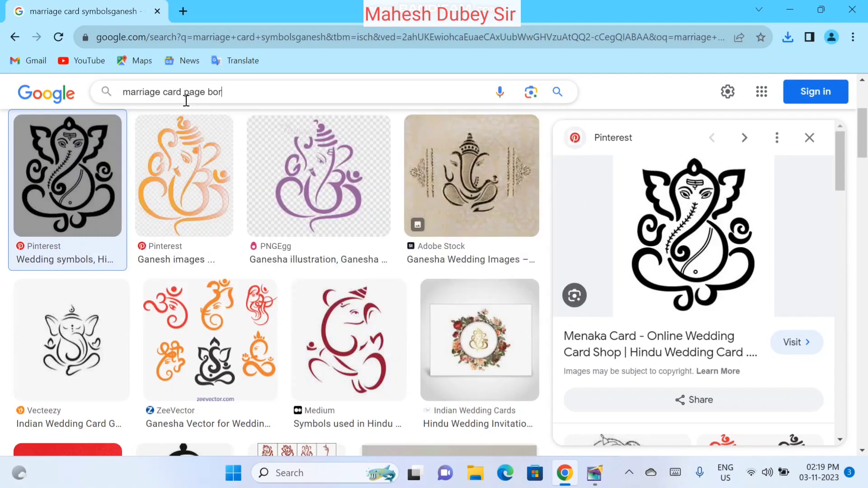
- Search for marriage card page borders and preview the Clipart Library grey floral border
key("Return")
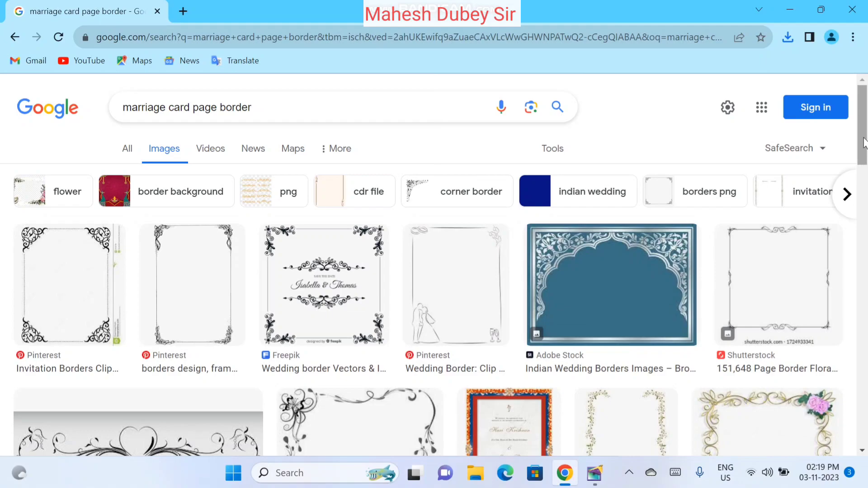
scroll(866, 174, "down", 3)
left_click_drag(865, 176, 860, 212)
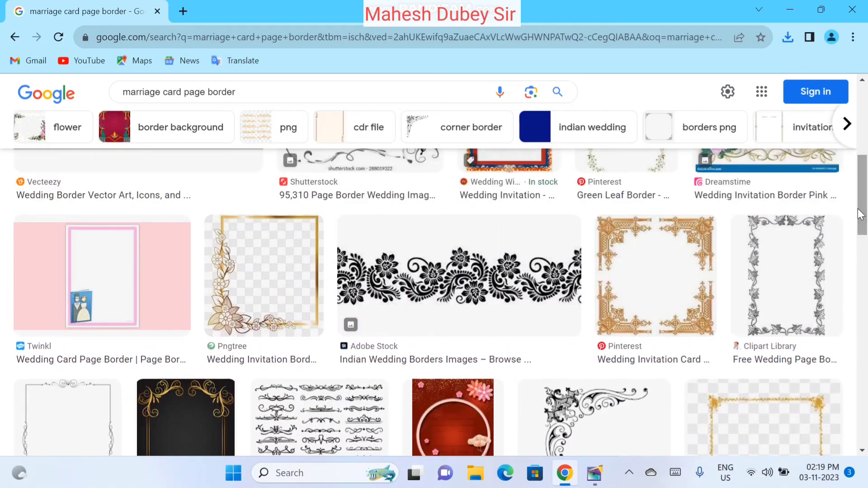
left_click(817, 249)
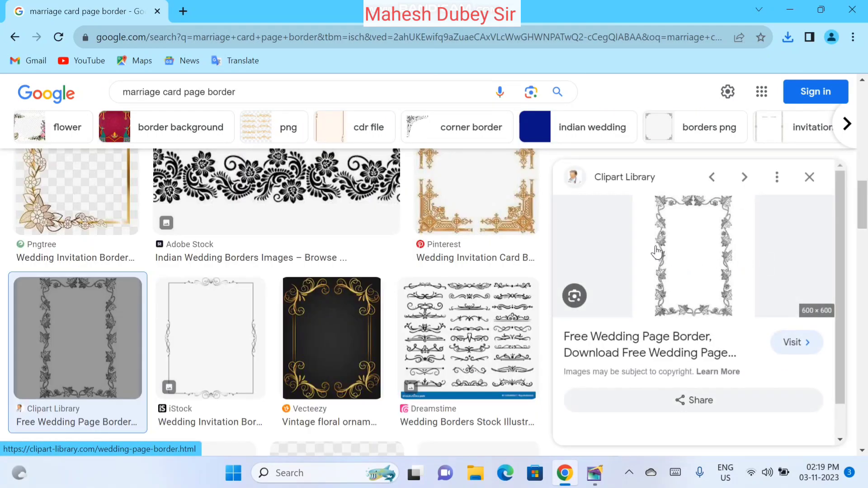
- Save the floral border as 6.jpg in Desktop\sy and close Chrome
right_click(694, 248)
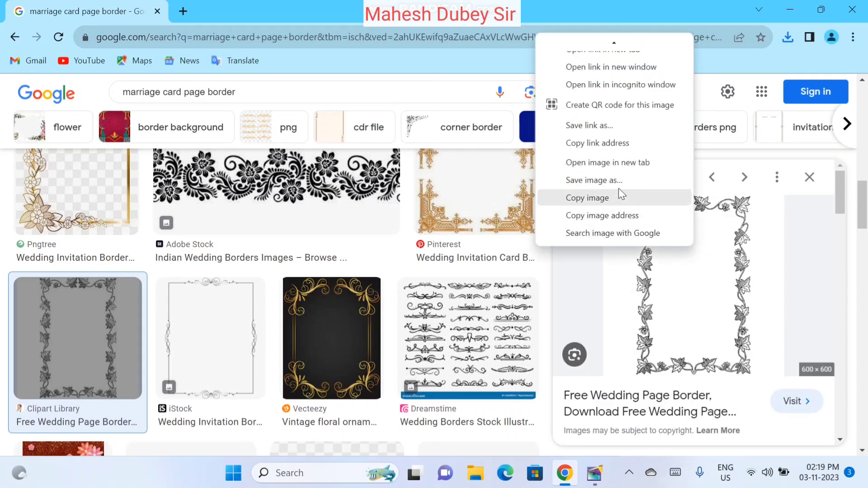
left_click(608, 180)
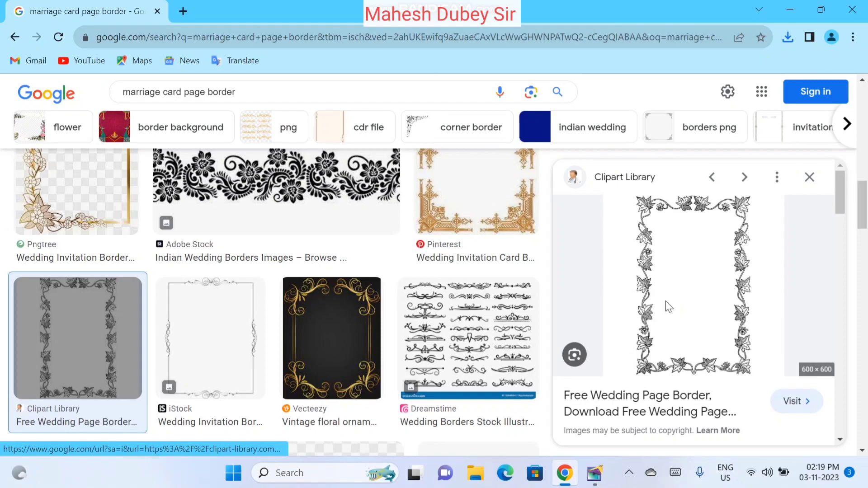
type("6")
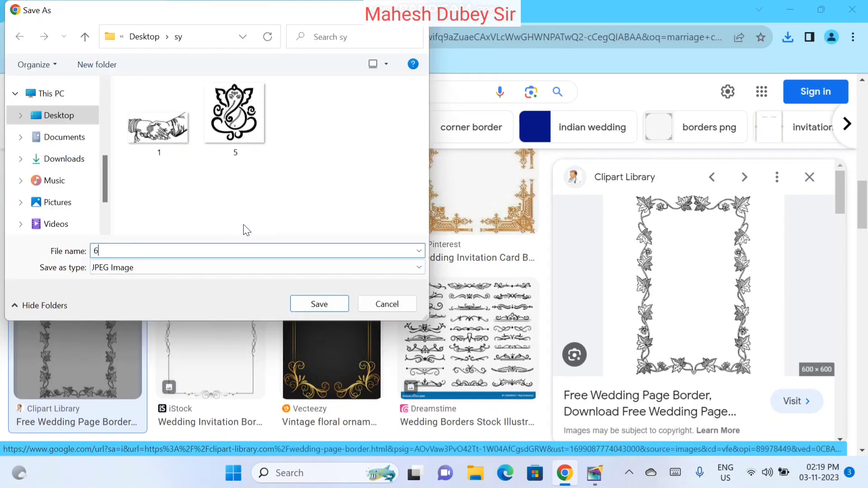
key("Return")
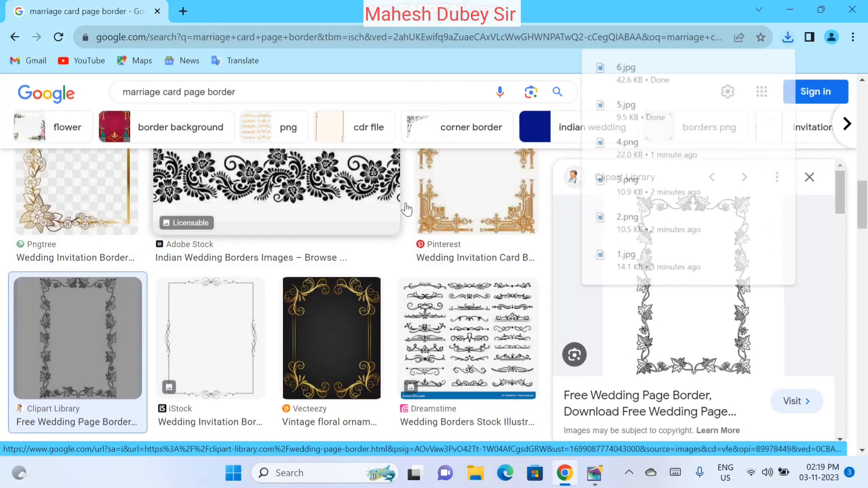
left_click(856, 13)
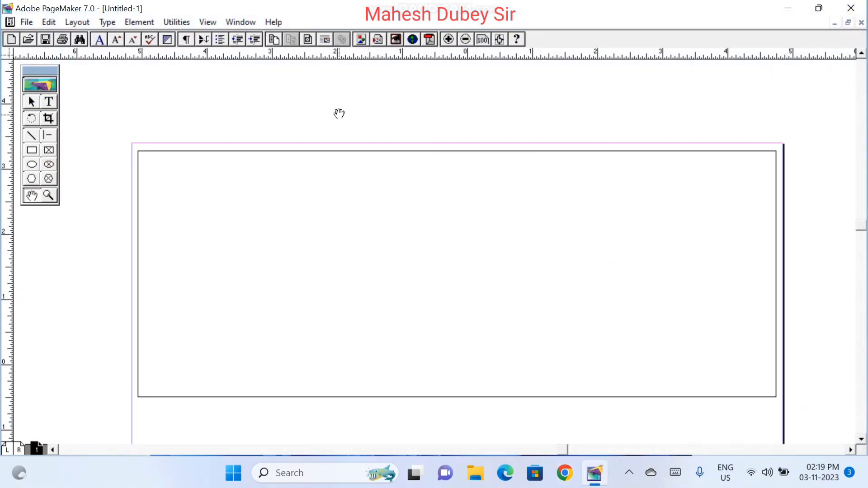
- Place image 6 from the sy folder, dragging it out from the page's top-left margin corner
left_click(32, 102)
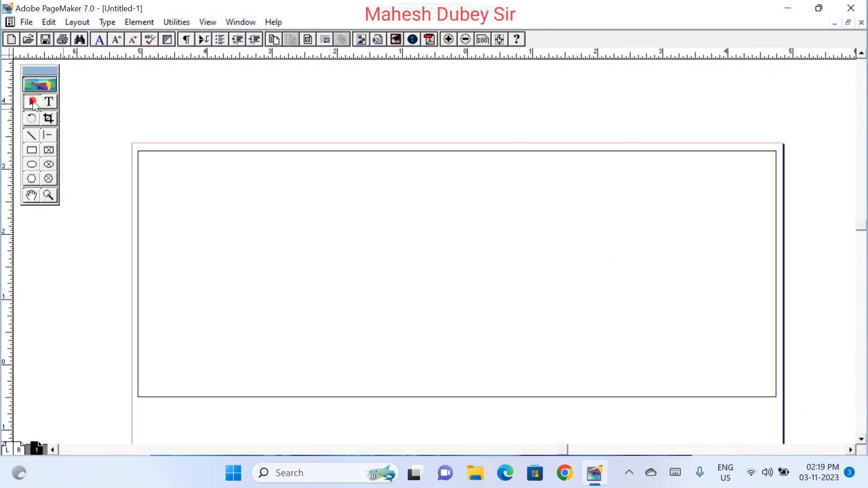
left_click(28, 22)
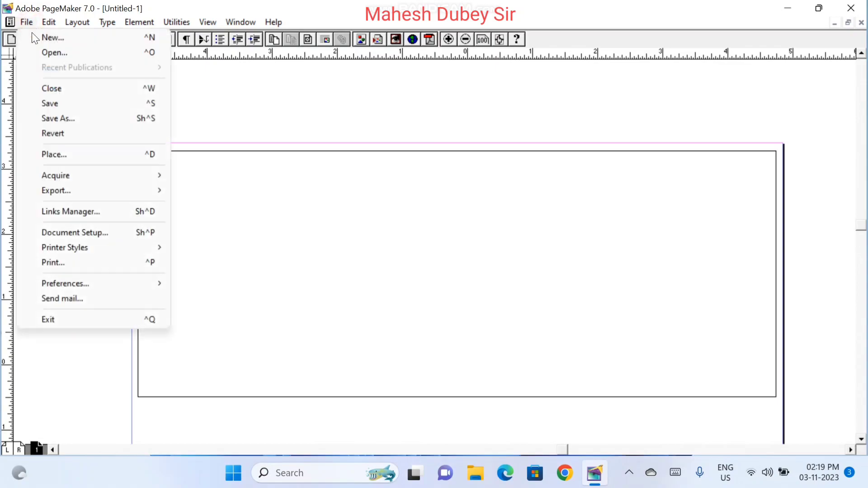
left_click(85, 159)
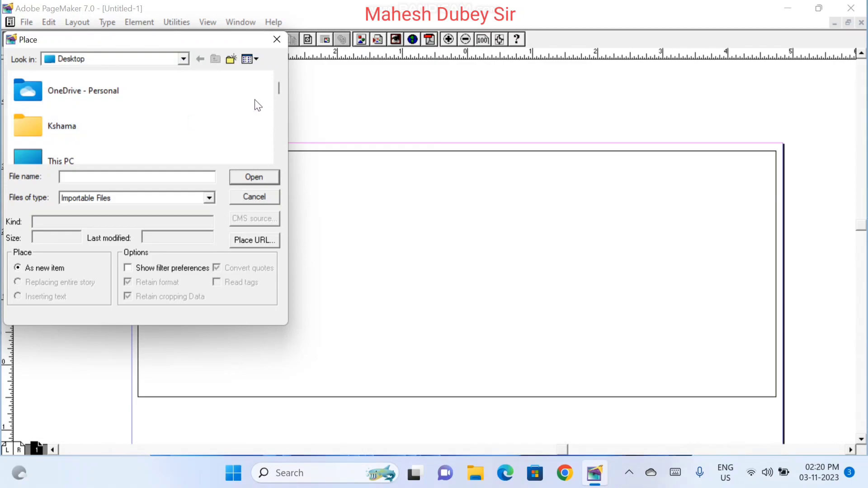
left_click_drag(279, 86, 274, 136)
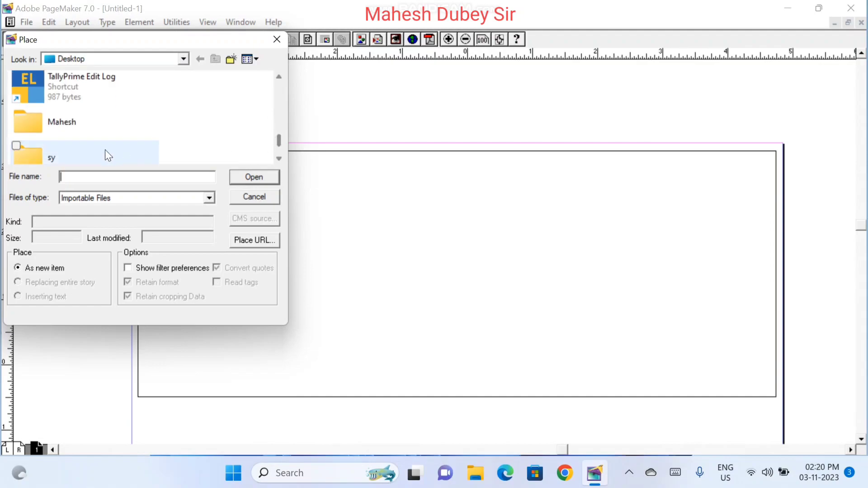
left_click(72, 150)
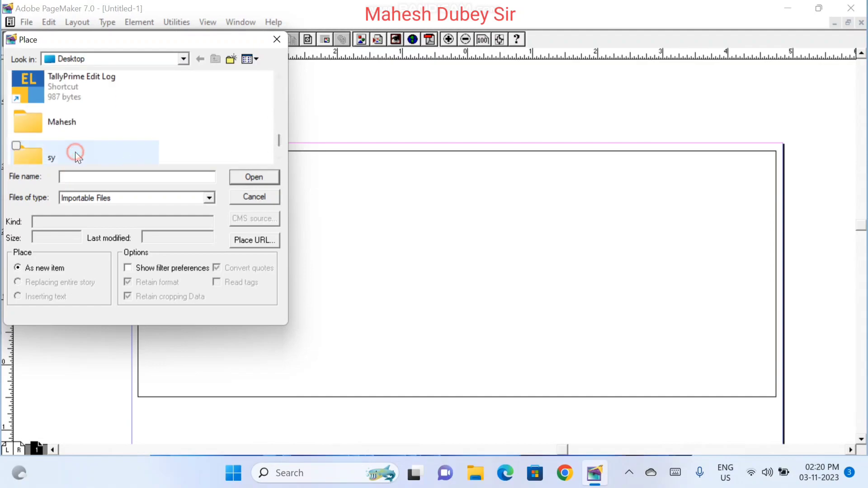
left_click(263, 176)
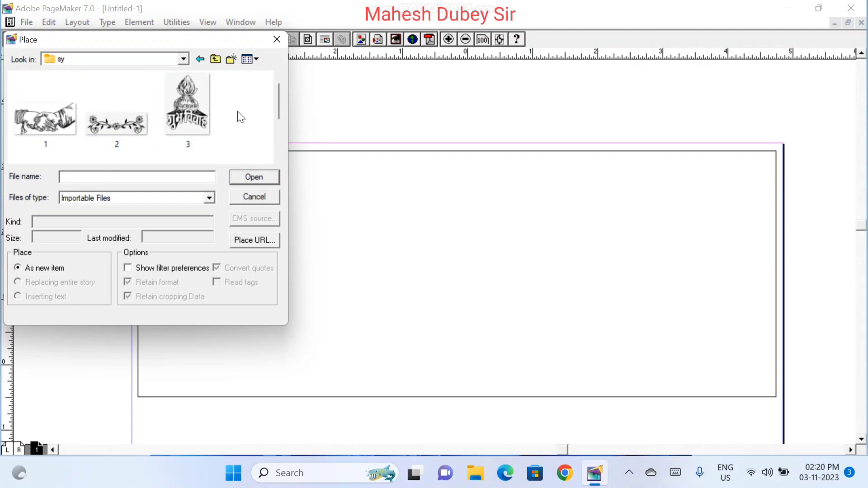
left_click_drag(279, 104, 276, 145)
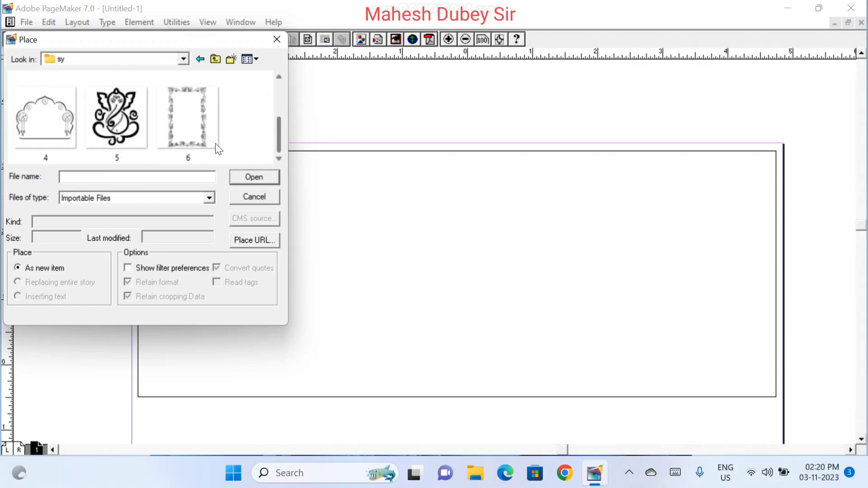
left_click(187, 133)
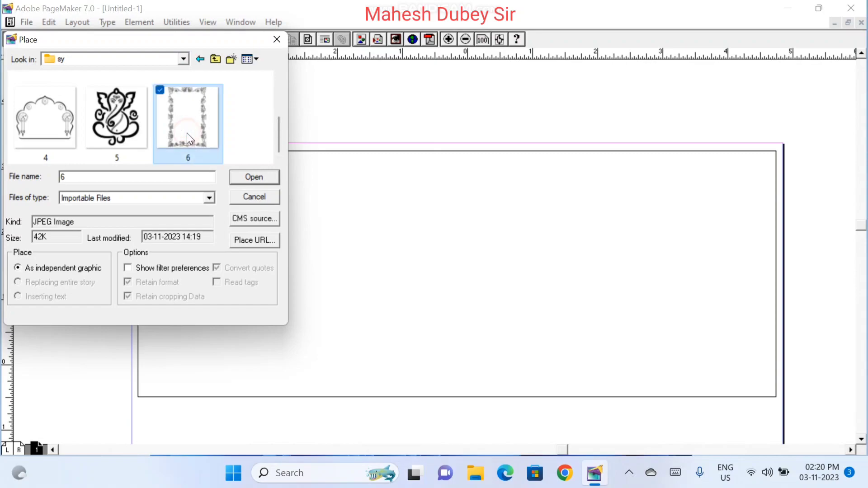
left_click(254, 176)
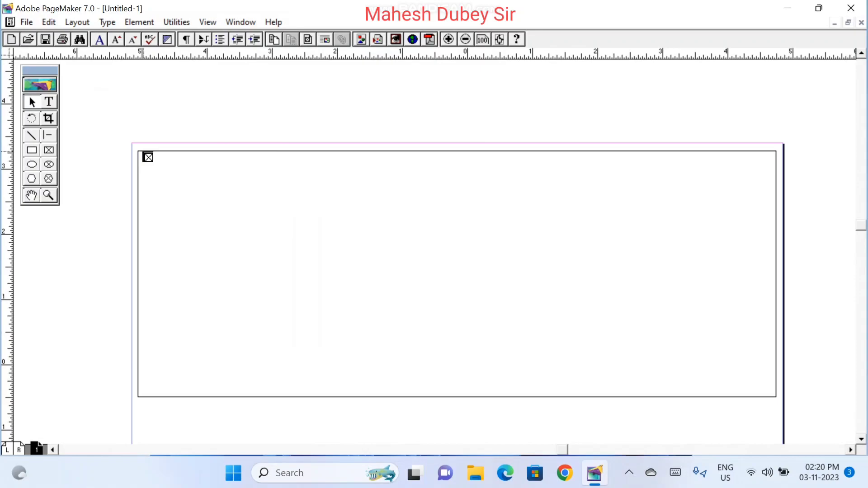
left_click_drag(143, 153, 771, 386)
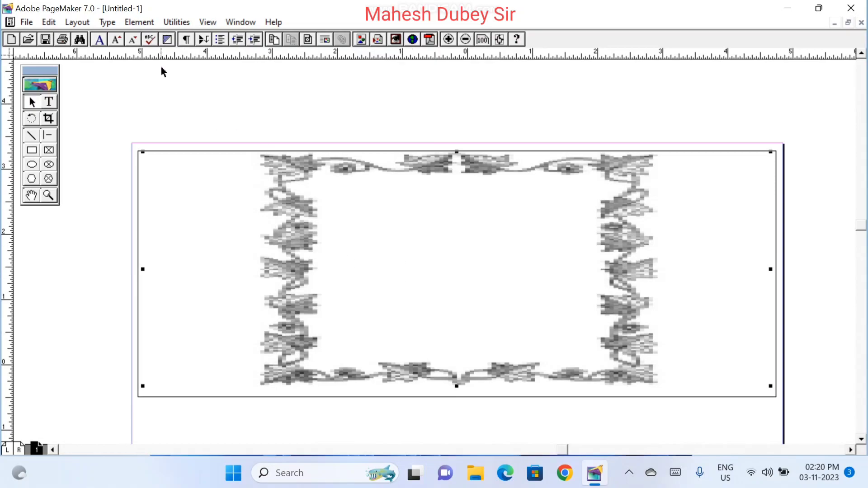
- Show the Control Palette, flip and reposition the border, then scale it to about 1.31 × 1.74 inches
left_click(241, 22)
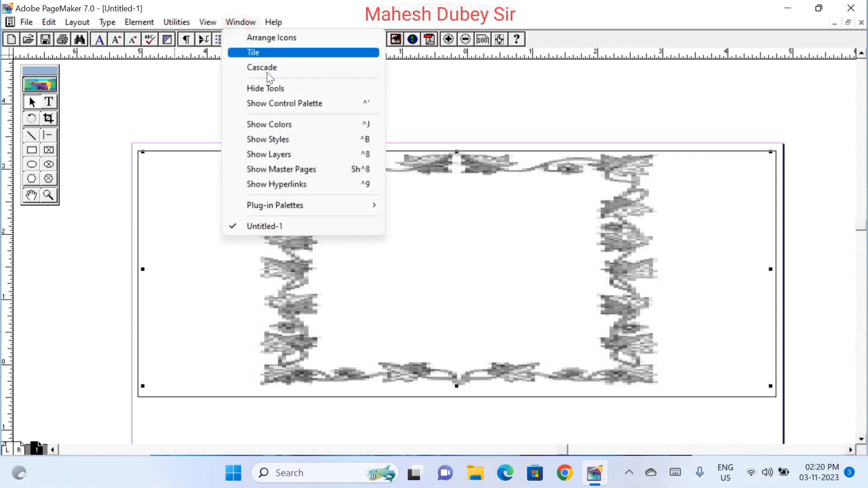
left_click(300, 108)
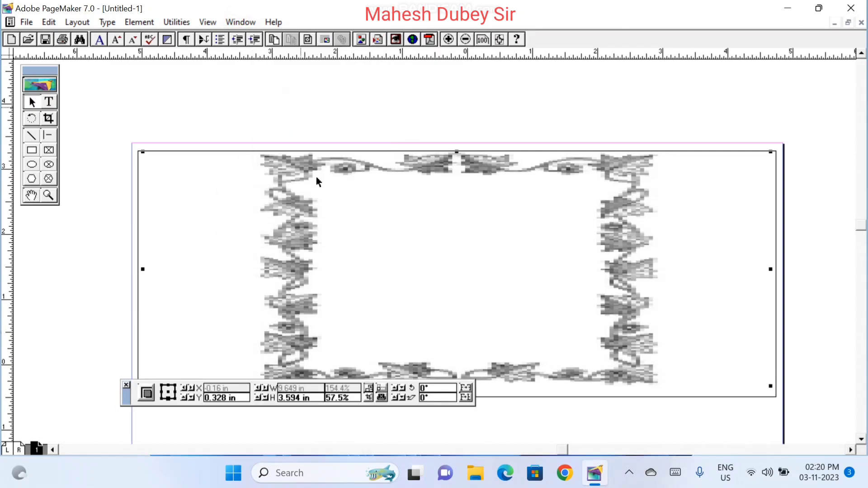
left_click_drag(126, 397, 147, 430)
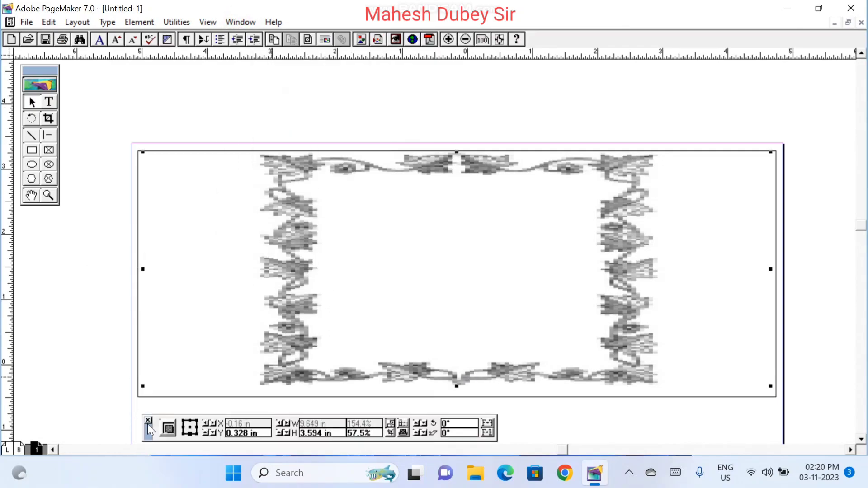
left_click(490, 436)
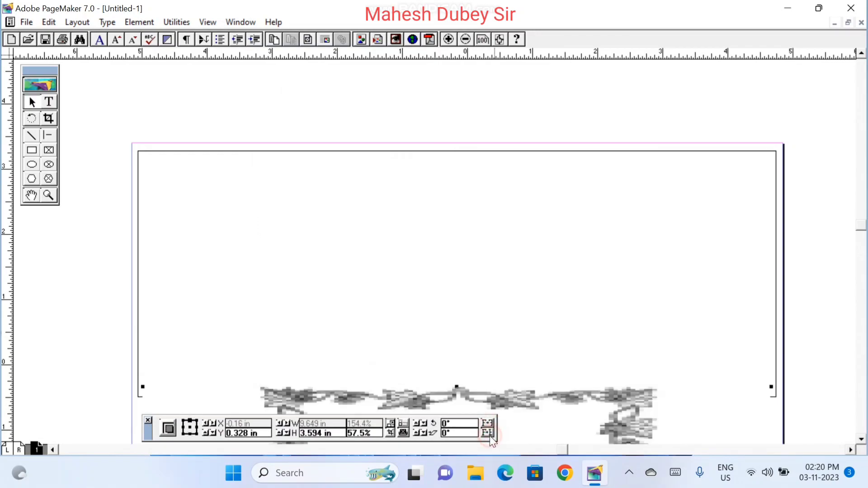
left_click_drag(509, 405, 441, 151)
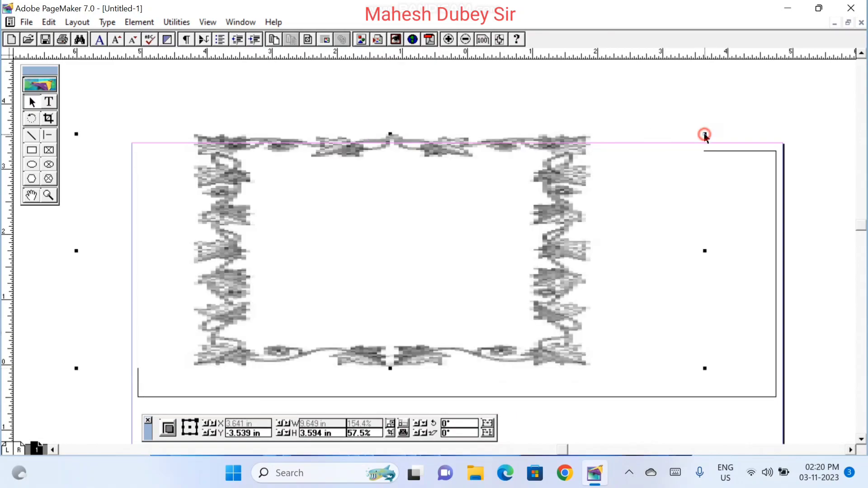
left_click_drag(705, 134, 162, 255)
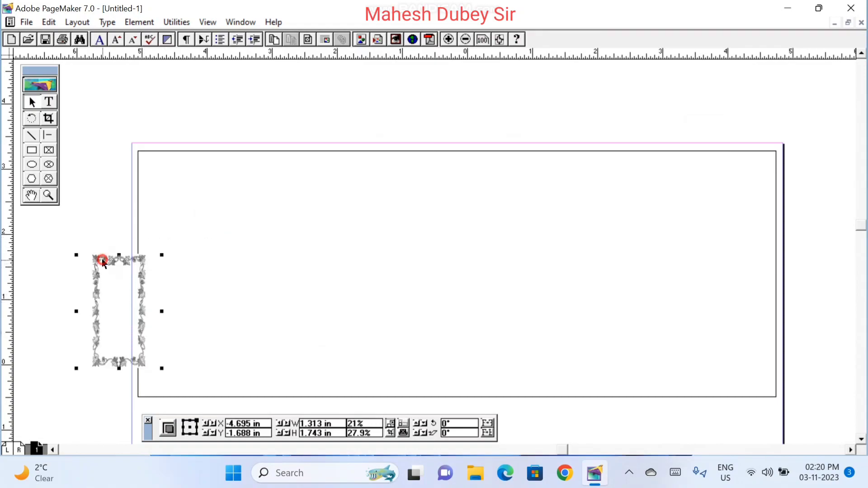
- Crop the shrunken border to one vertical vine strip about 0.211 × 1.743 inches
left_click_drag(280, 161, 249, 187)
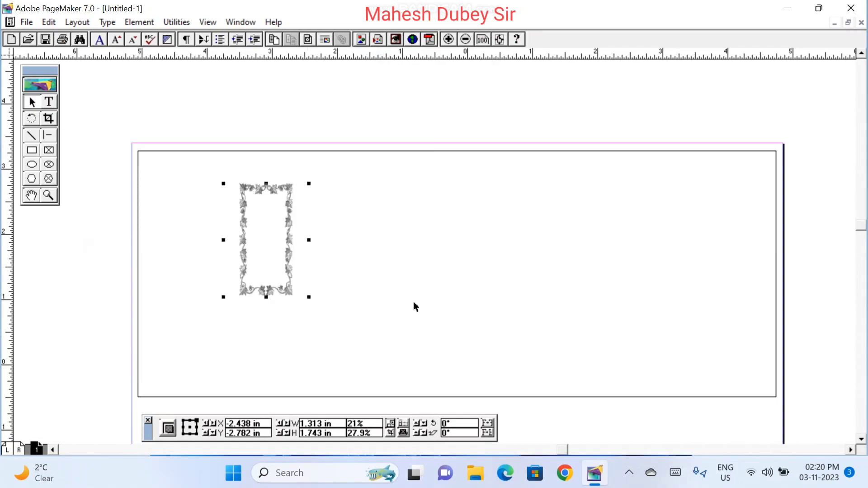
left_click(49, 119)
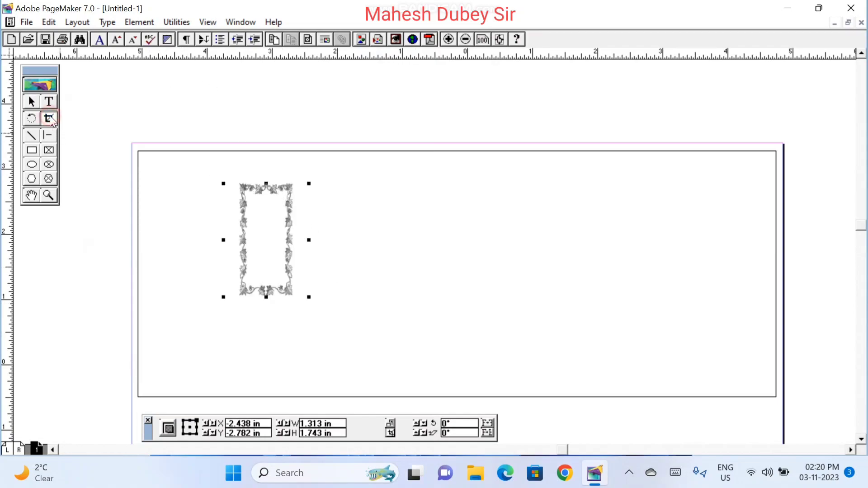
left_click_drag(309, 240, 241, 247)
left_click(32, 103)
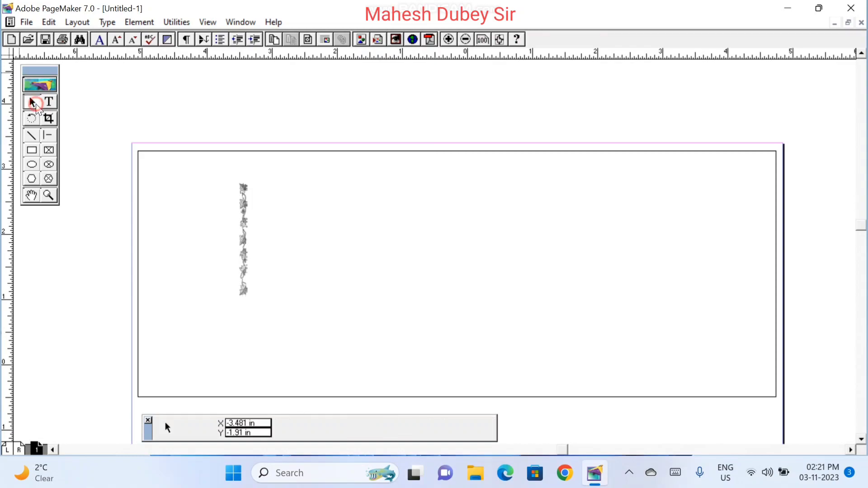
left_click(245, 228)
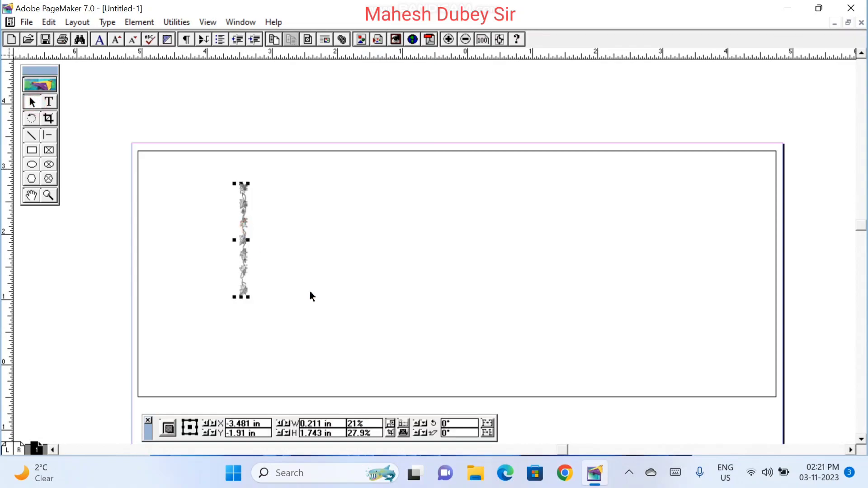
- Set the vine strip's rotation to 90° in the Control Palette so it lies horizontally
left_click(487, 435)
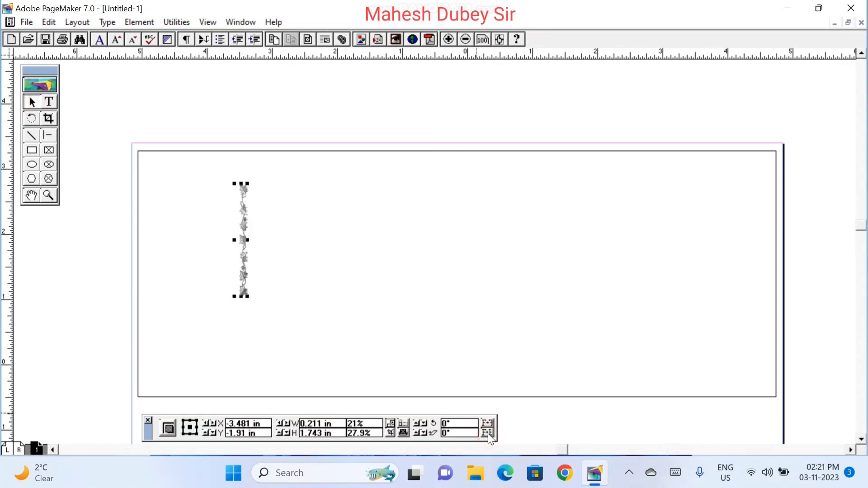
left_click(488, 434)
left_click(489, 424)
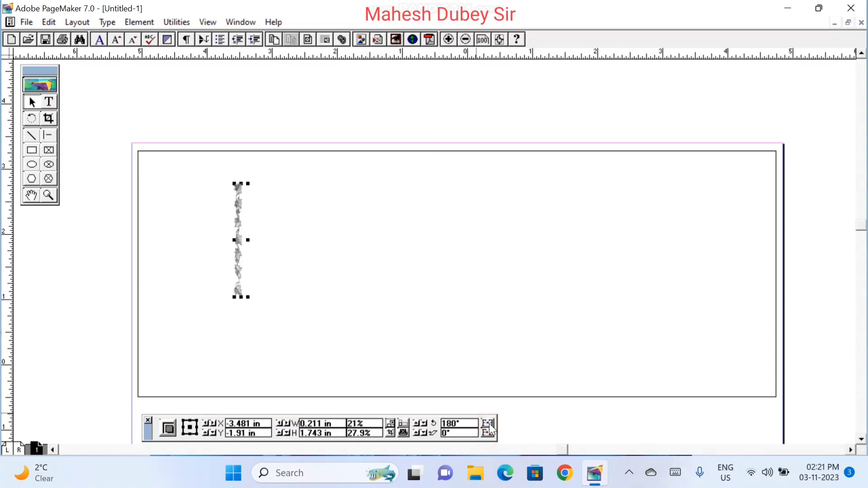
left_click(489, 424)
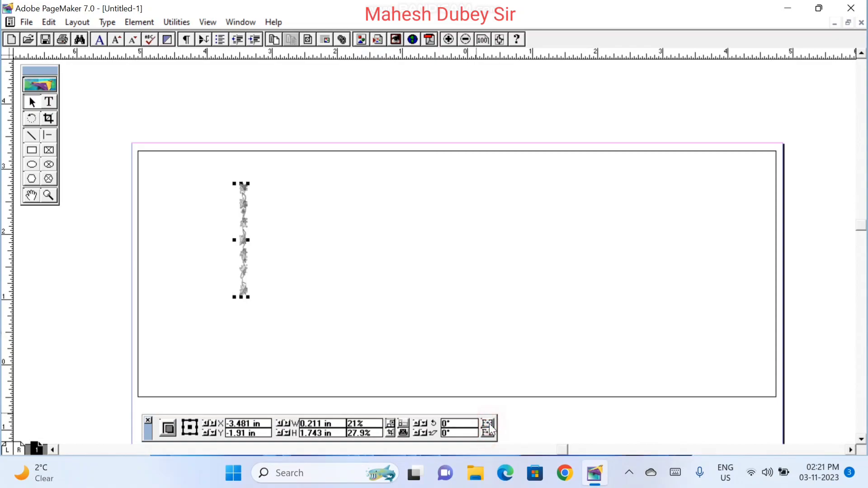
left_click(434, 427)
left_click(424, 424)
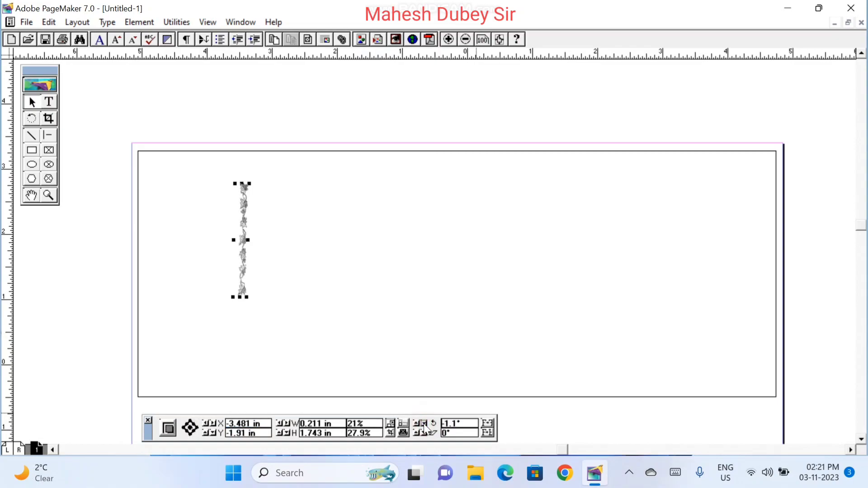
left_click(425, 425)
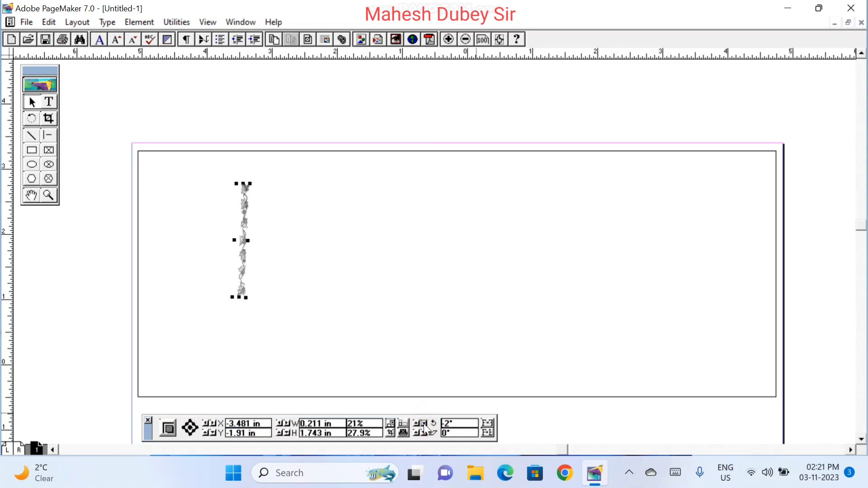
double_click(465, 425)
type("90")
key("Return")
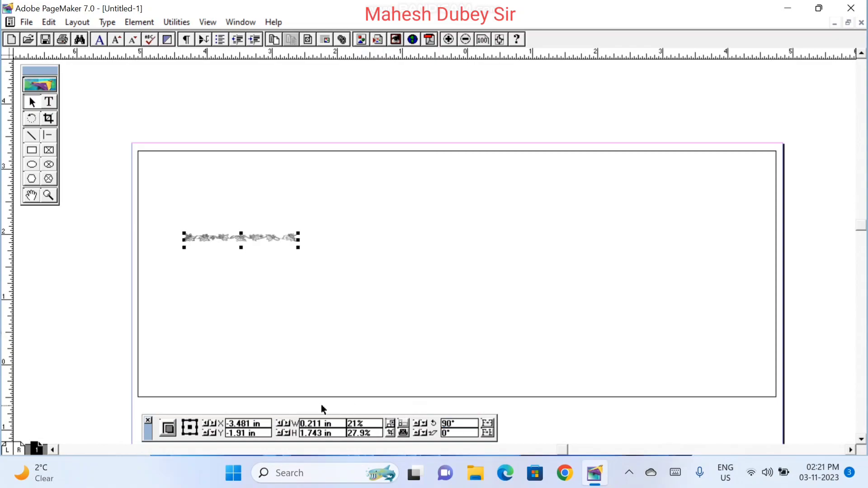
- Line up two ornament pieces along the frame's top-left edge and group them as a pair
left_click_drag(265, 238, 225, 163)
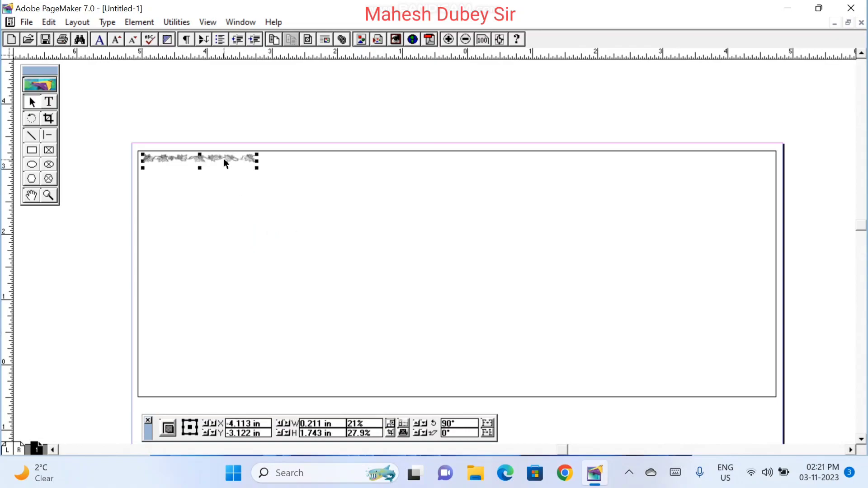
key("Up")
key("Up")
key("Up")
key("Up")
key("Up")
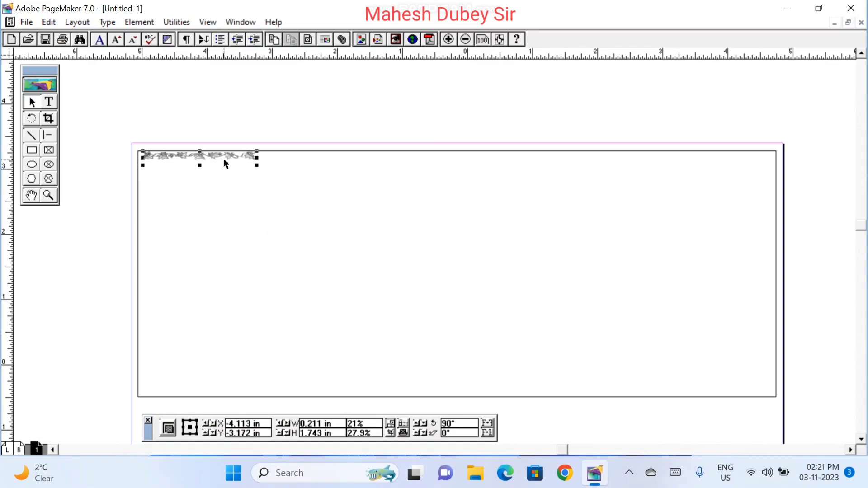
key("Left")
key("Left")
key("Left")
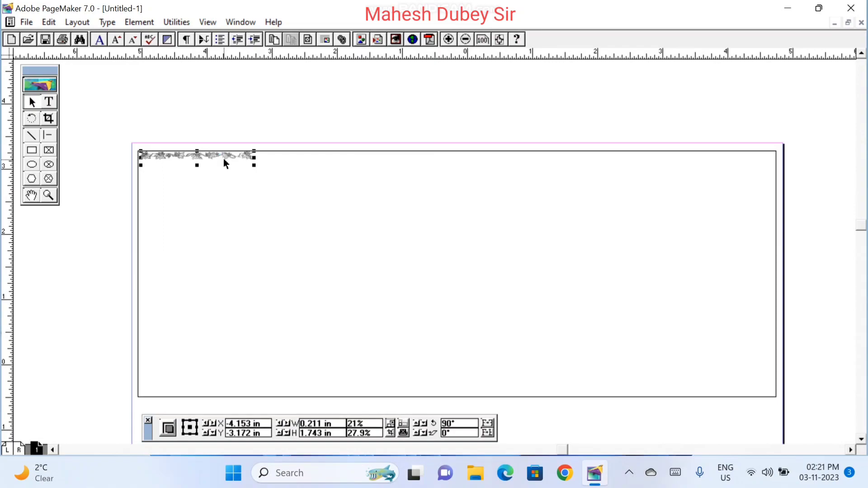
key("ctrl+shift+a")
left_click_drag(224, 159, 341, 161)
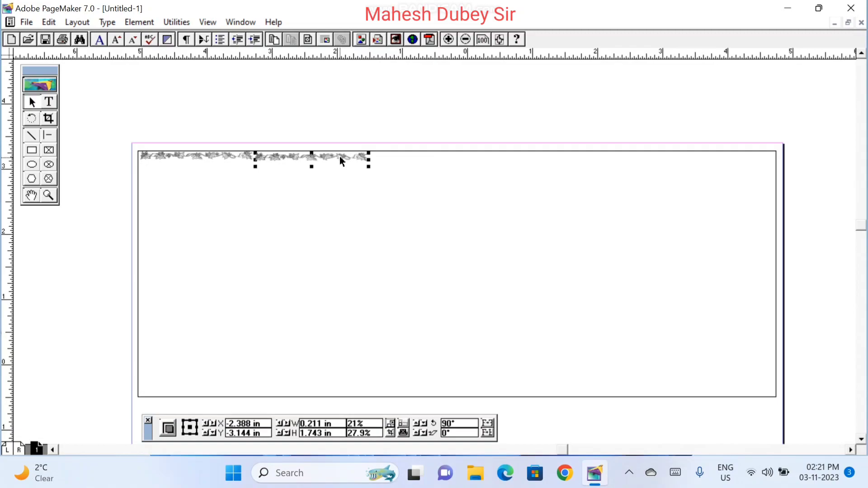
key("Up")
key("Up")
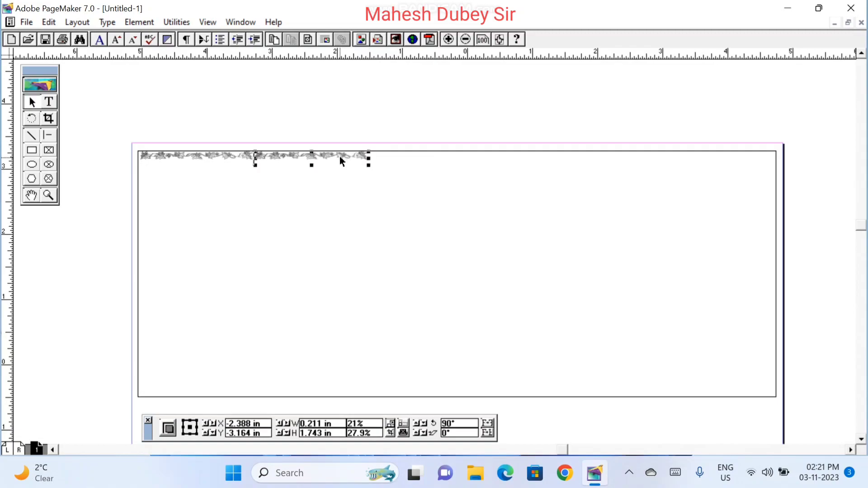
left_click(214, 155, "shift")
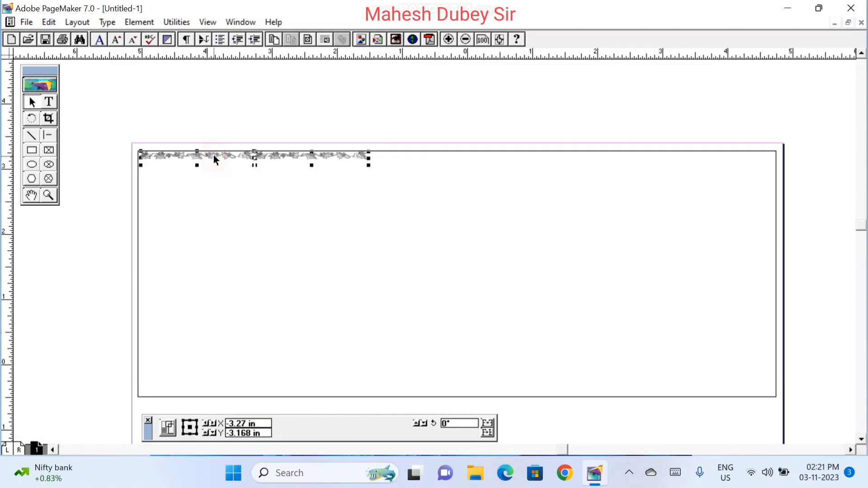
key("ctrl+g")
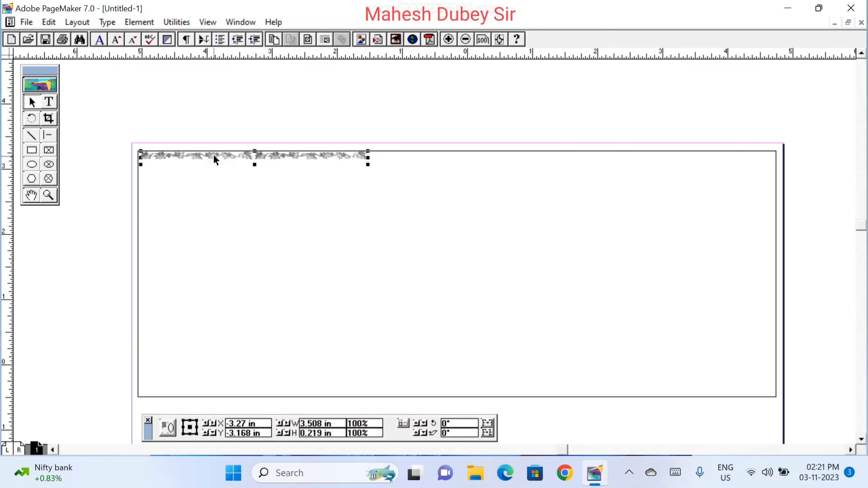
key("ctrl+shift+a")
- Move ornament copies rightward so they reach the right end of the top edge
left_click(285, 158)
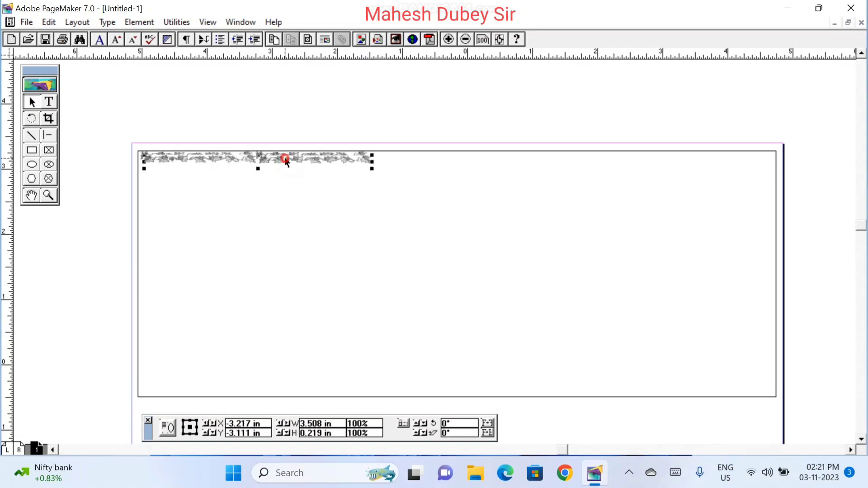
left_click_drag(285, 159, 513, 155)
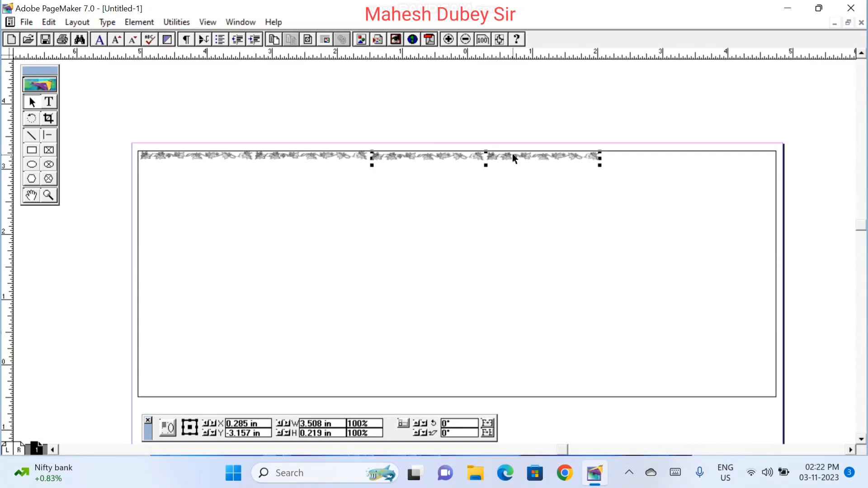
key("Up")
key("Left")
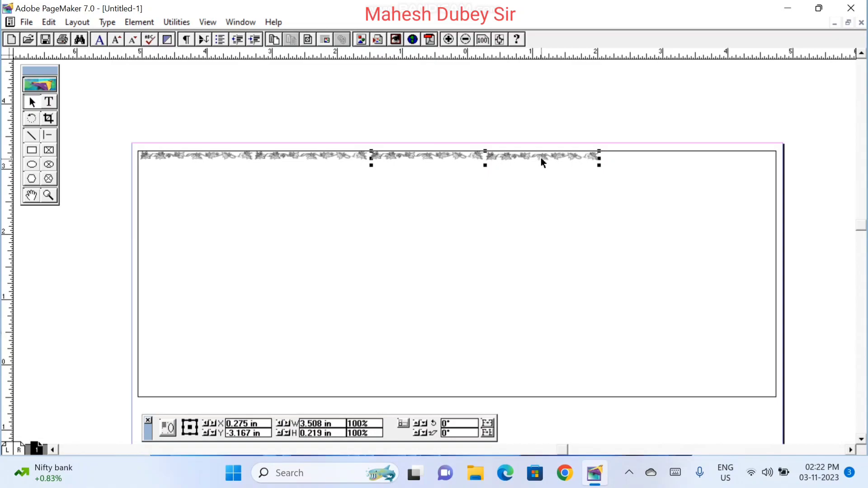
key("ctrl+shift+a")
left_click(536, 162)
left_click_drag(537, 161, 678, 158)
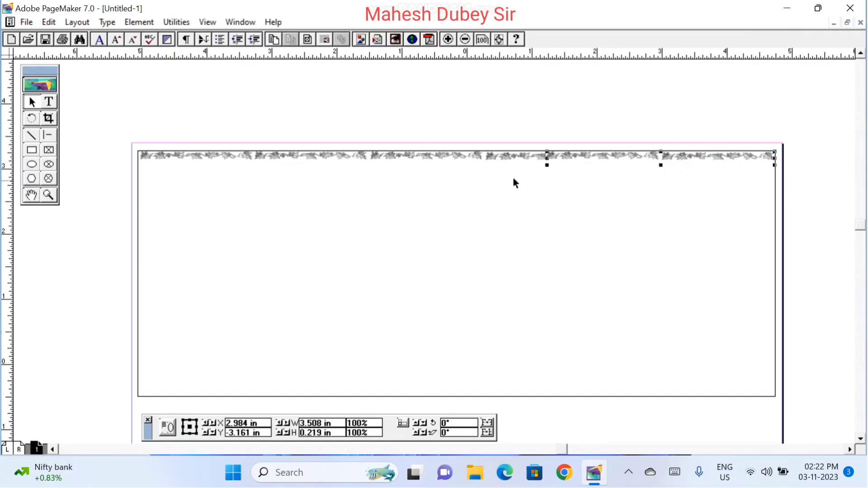
- Group all the top-edge ornament pieces into one 9.762 × 0.226 inch border
left_click(496, 178)
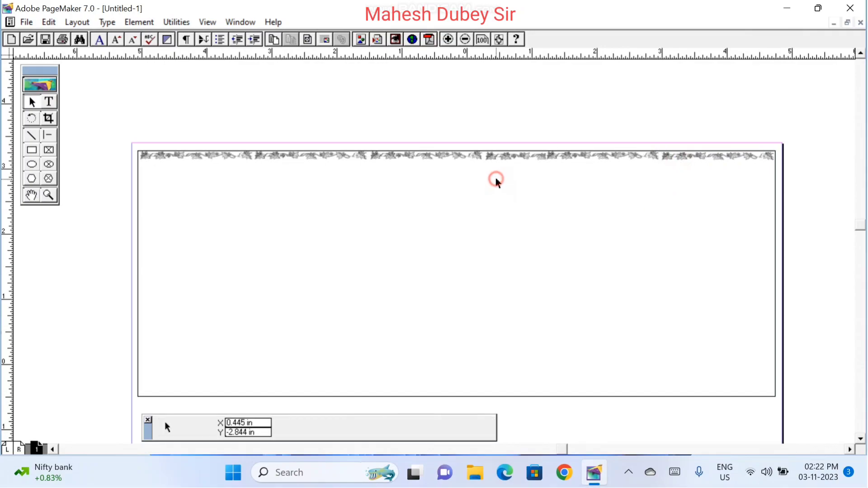
left_click(575, 154)
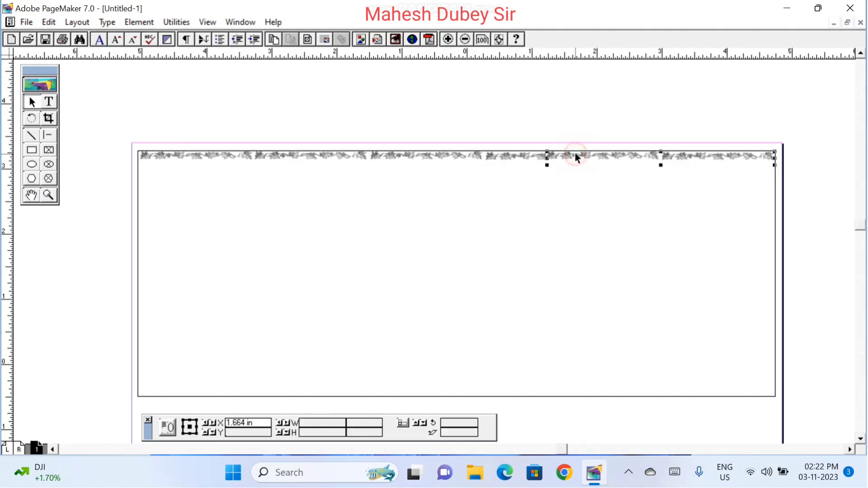
left_click(519, 155, "shift")
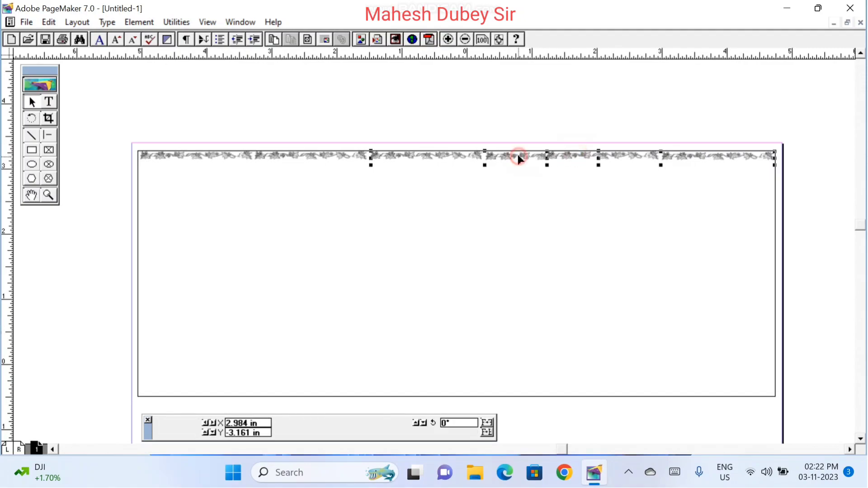
left_click(317, 159, "shift")
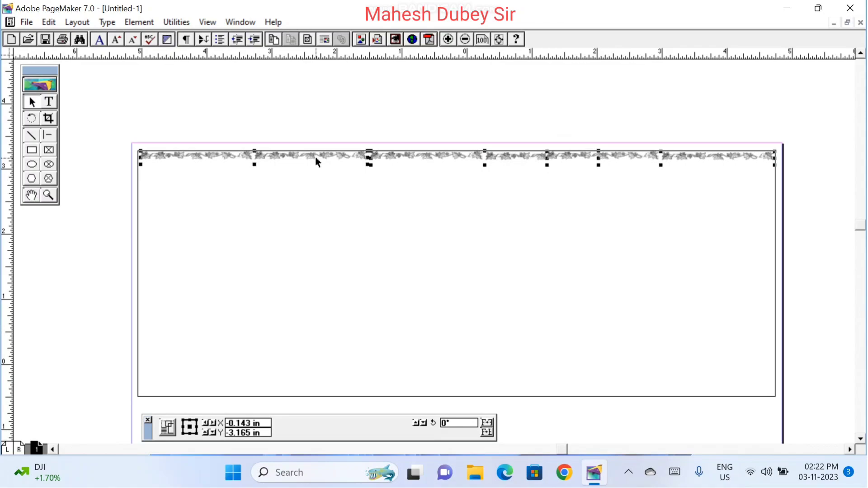
left_click(145, 23)
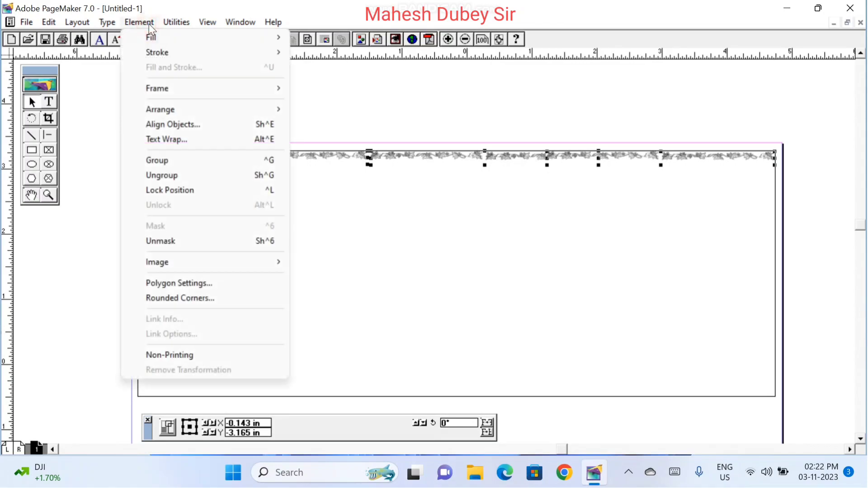
left_click(159, 162)
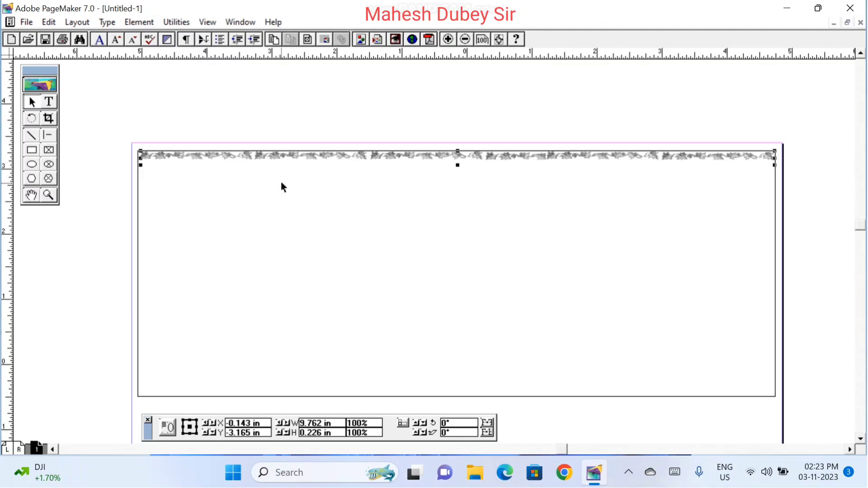
- Move a border copy to the bottom edge and reflect it vertically and horizontally to face inward
left_click_drag(378, 157, 370, 382)
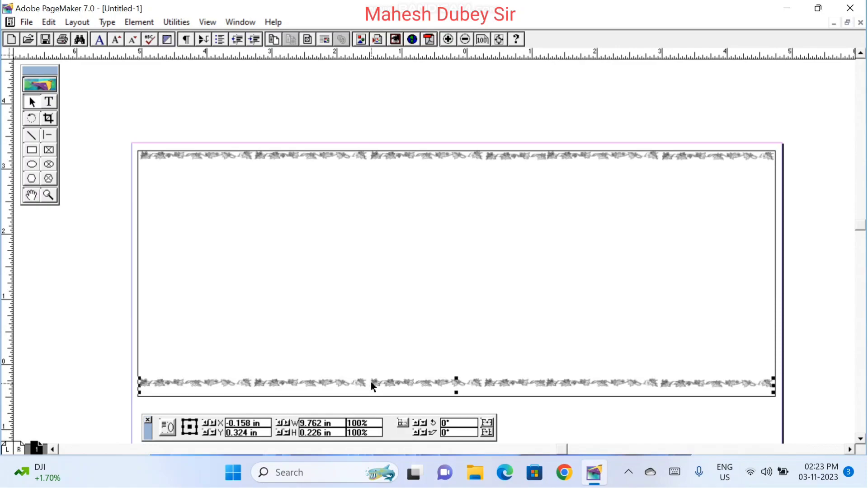
key("Down")
key("Down")
key("Down")
key("Down")
key("Down")
key("Down")
key("Down")
key("Down")
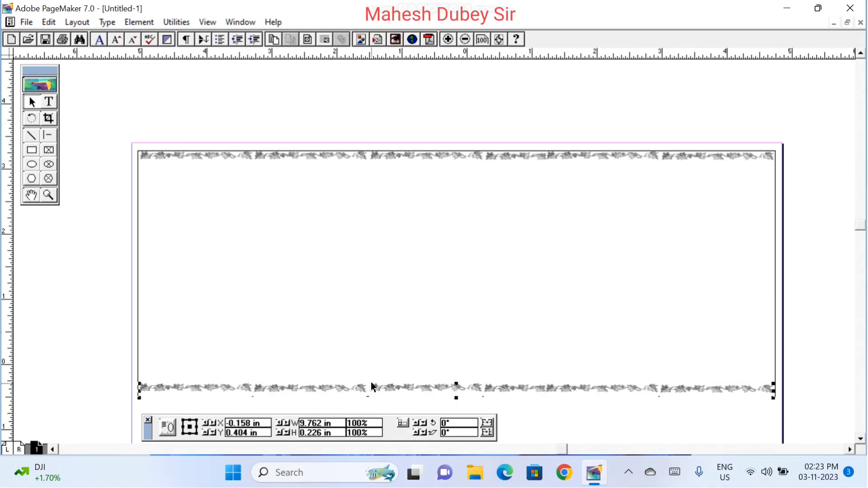
key("Down")
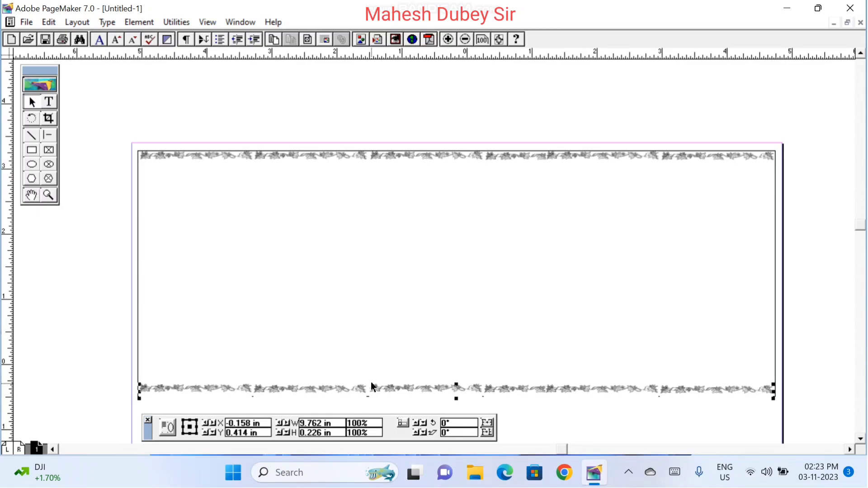
left_click(488, 432)
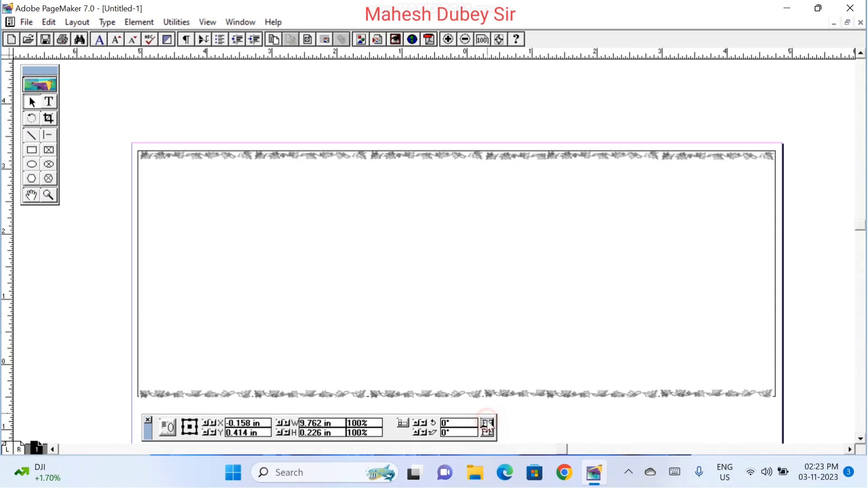
left_click(487, 423)
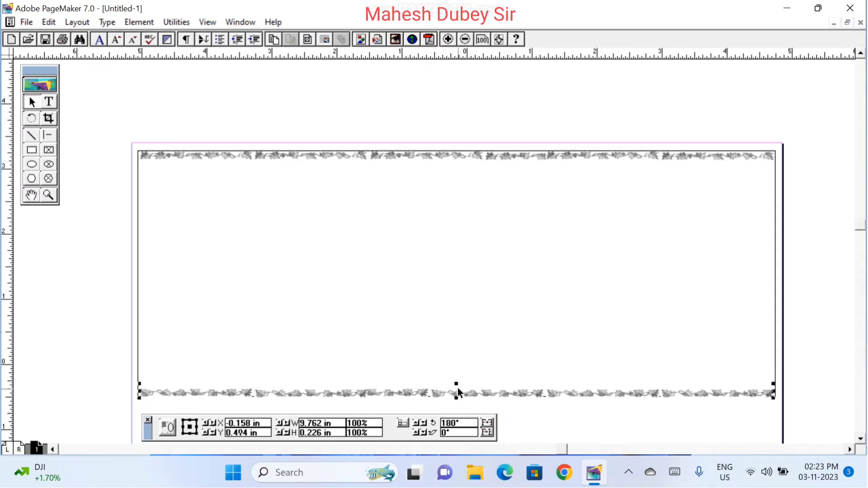
left_click_drag(458, 394, 459, 393)
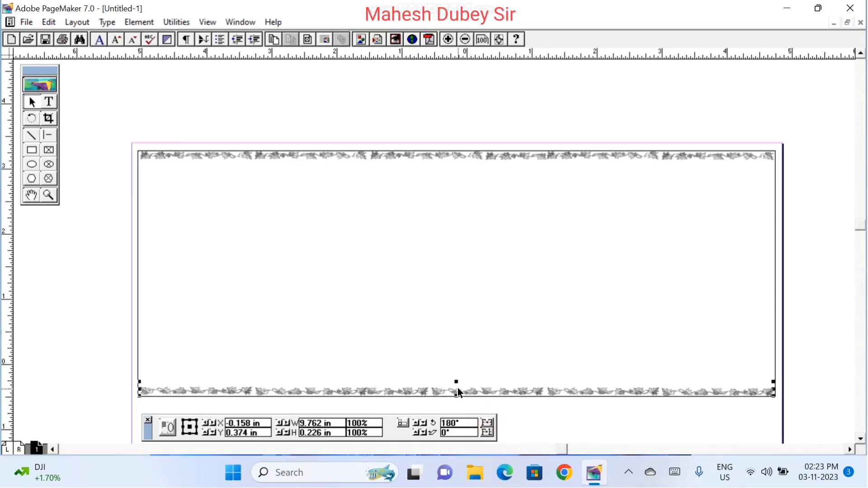
left_click(396, 317)
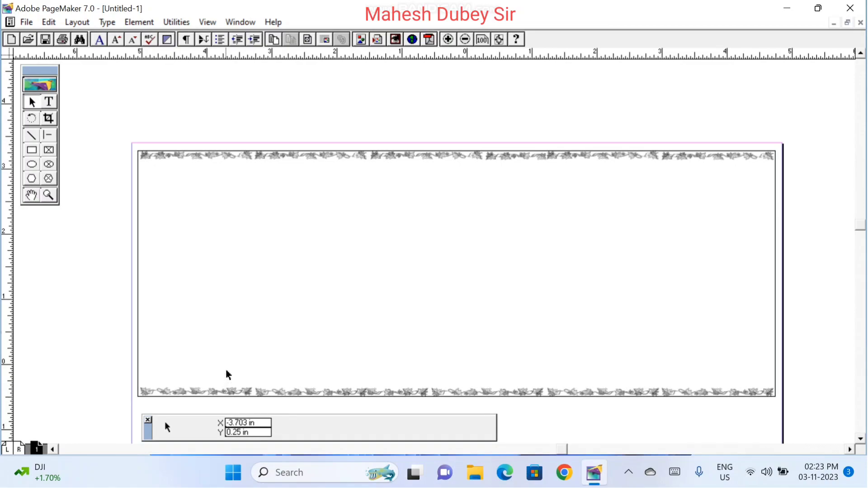
- Move a copy of the top border into the upper page area and ungroup it
key("Tab")
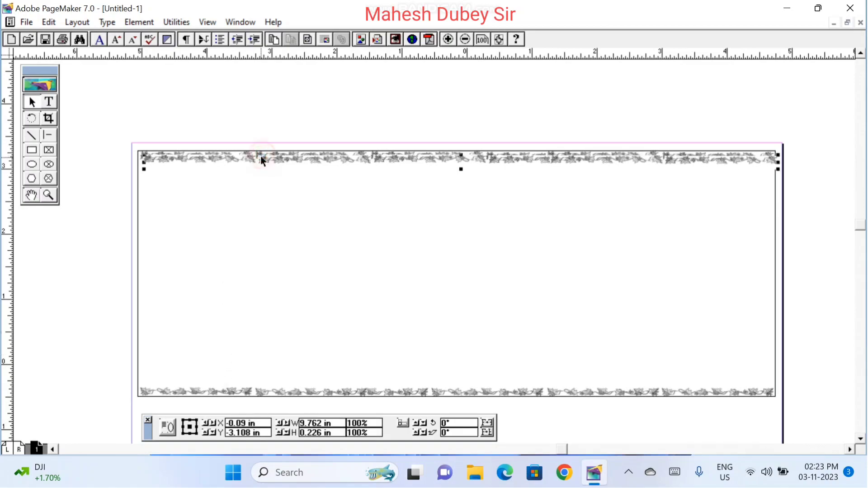
left_click_drag(261, 156, 266, 212)
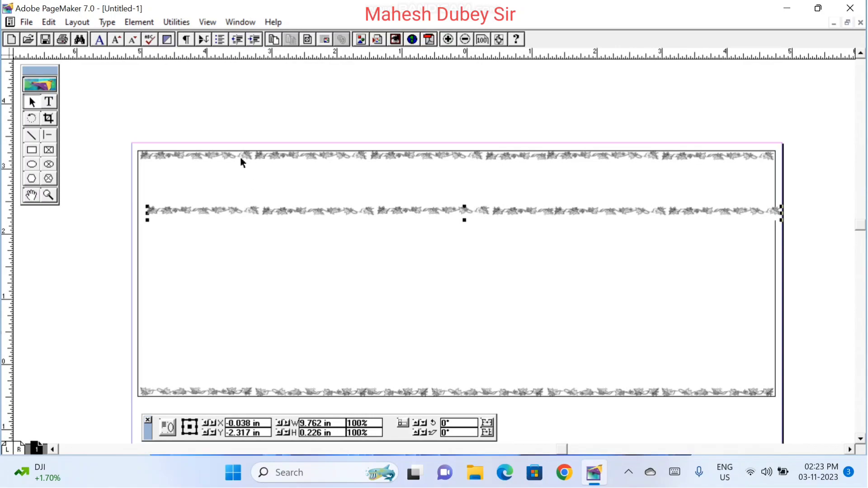
left_click(136, 23)
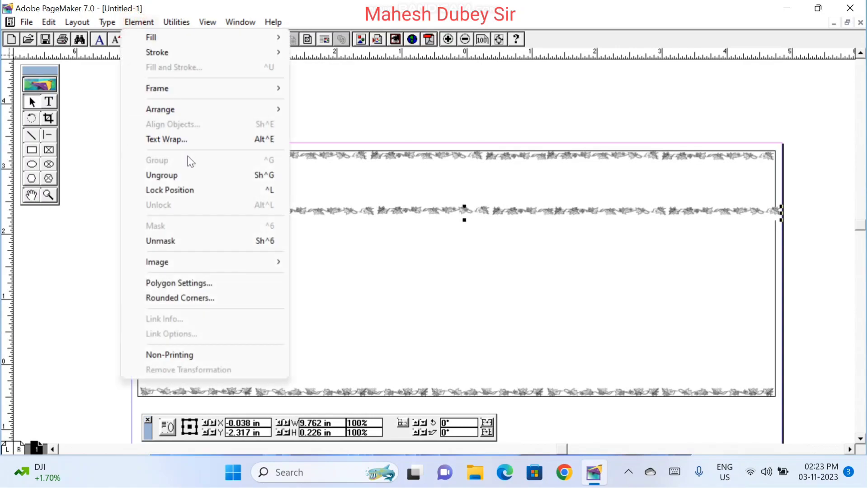
left_click(193, 175)
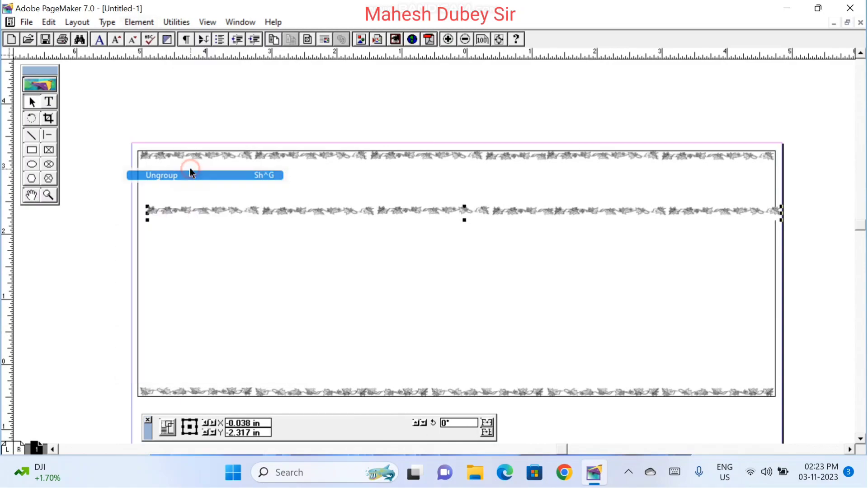
left_click(313, 296)
- Delete four spare pieces and group the two left pieces into a 3.508 × 0.219 inch strip
left_click(478, 216)
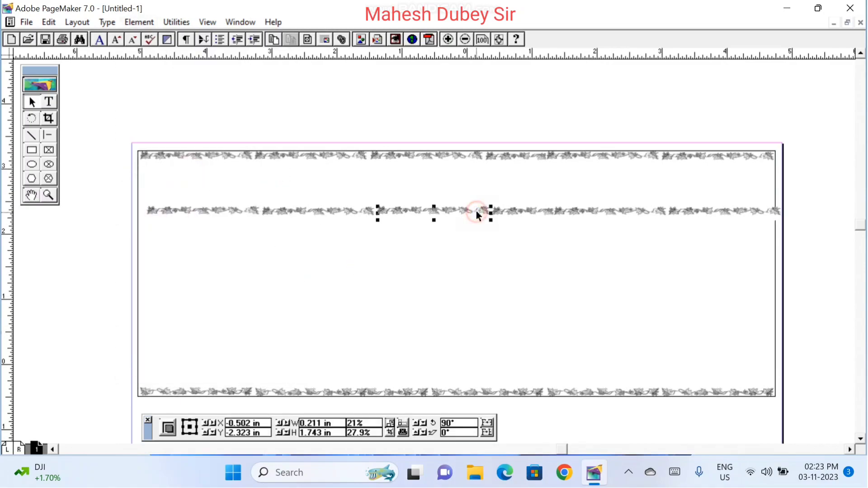
key("Delete")
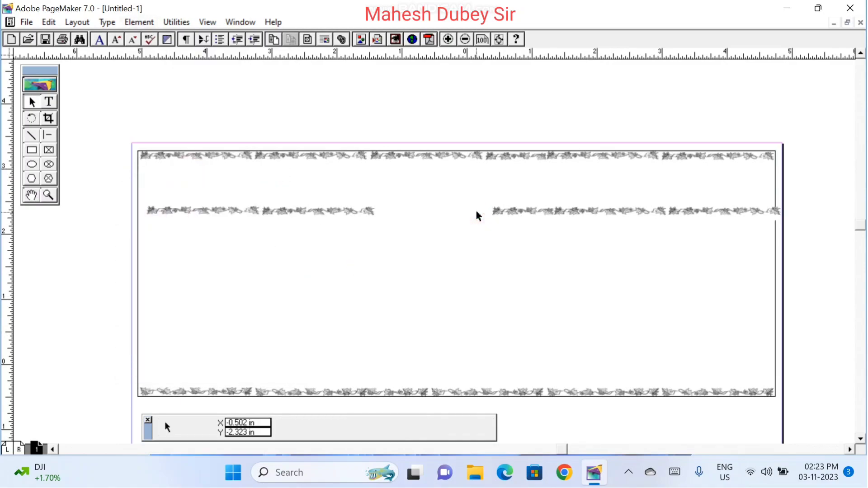
left_click(532, 213)
key("Delete")
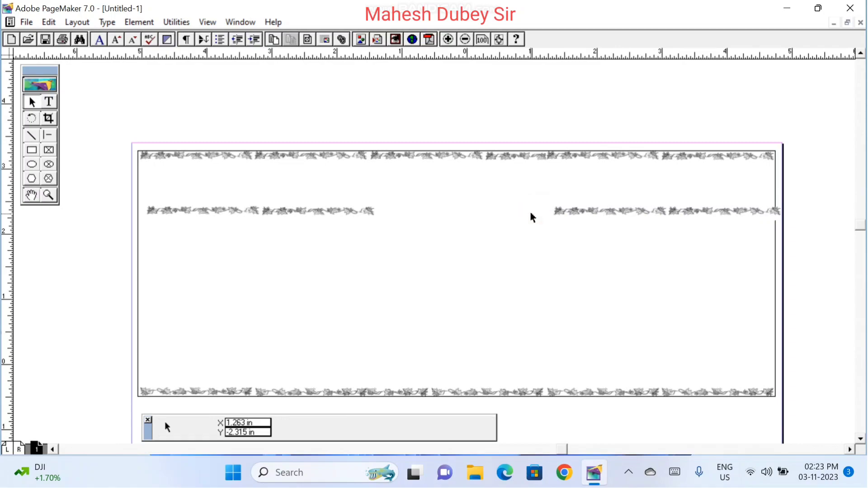
left_click(578, 213)
key("Delete")
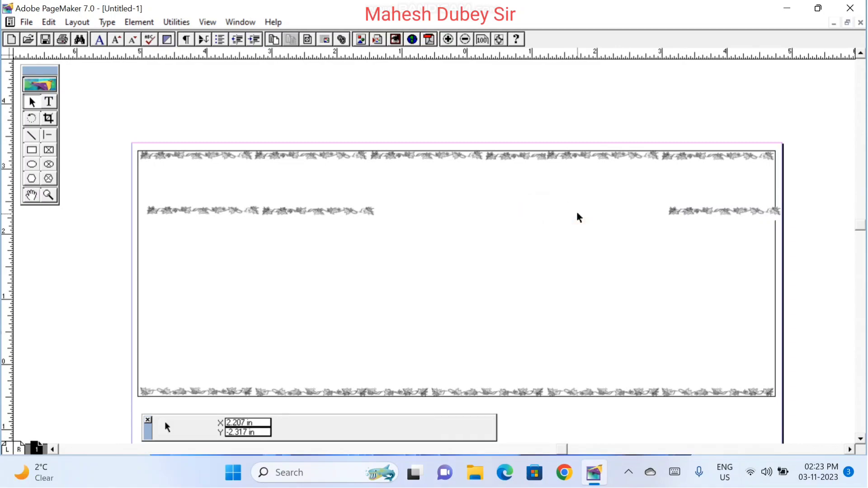
left_click(743, 212)
key("Delete")
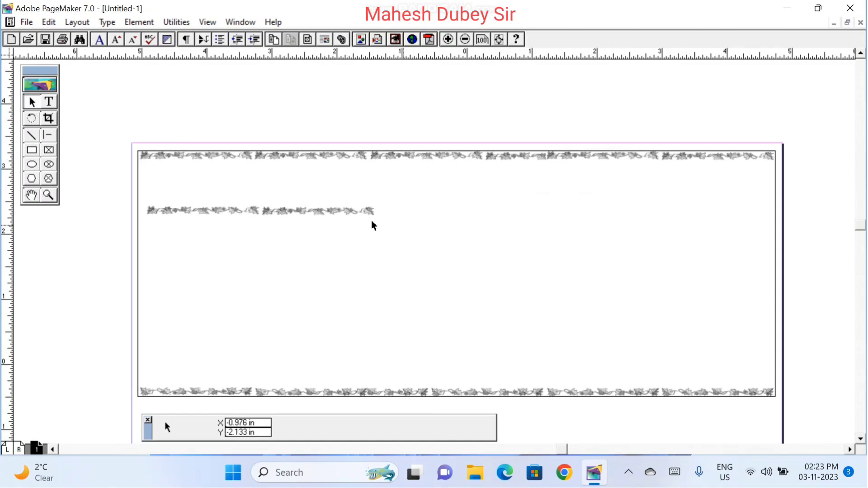
left_click(341, 211)
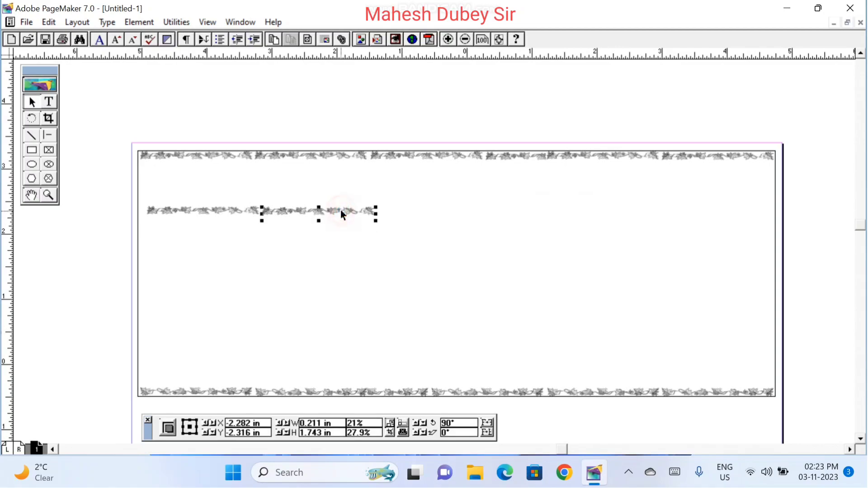
left_click(230, 208, "shift")
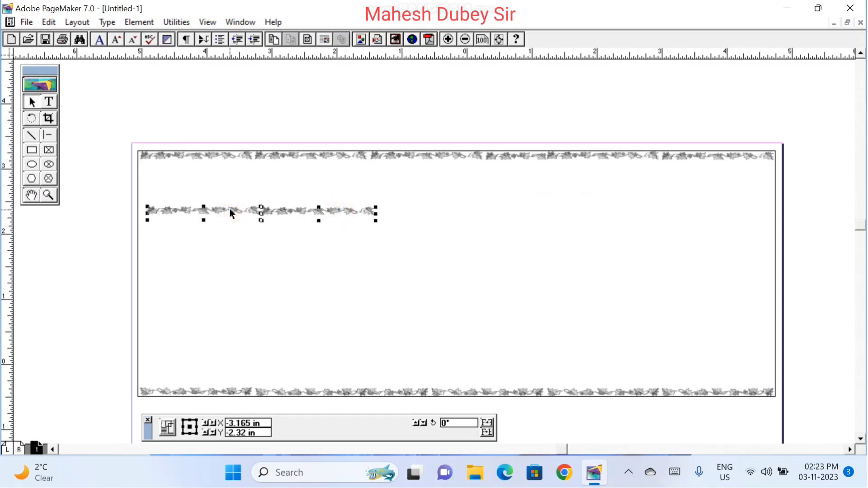
key("ctrl+g")
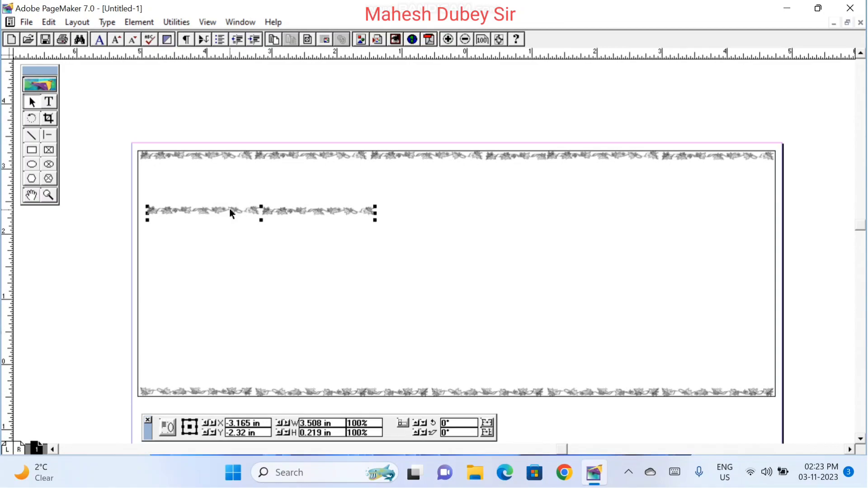
- Rotate the floral strip 90° so it stands upright
double_click(448, 424)
type("90")
key("Return")
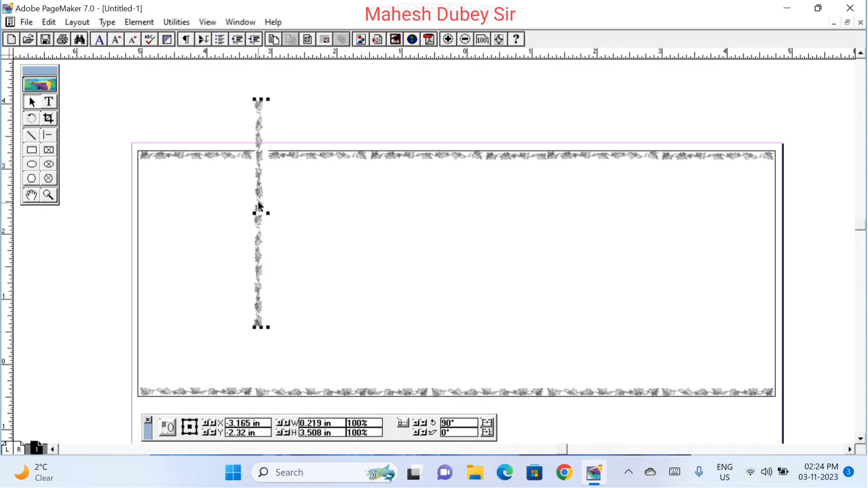
- Align the upright strip along the frame's left edge and copy it to the right edge
left_click_drag(259, 206, 145, 258)
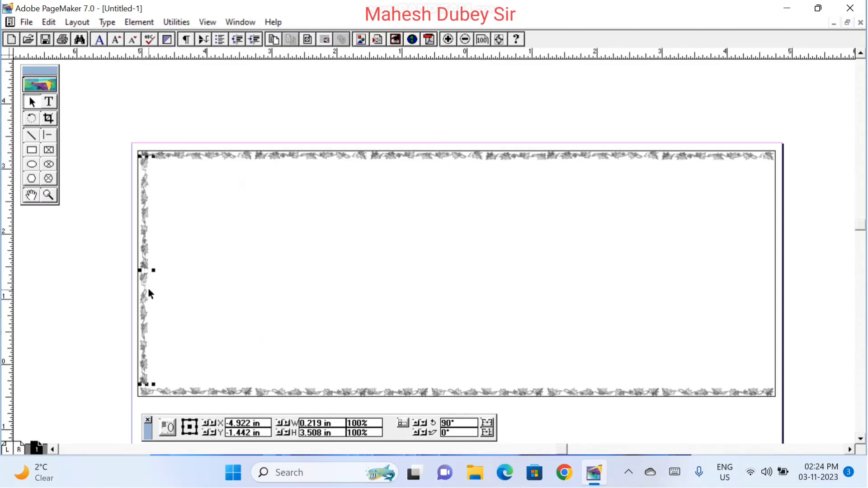
key("Left")
key("Left")
key("Left")
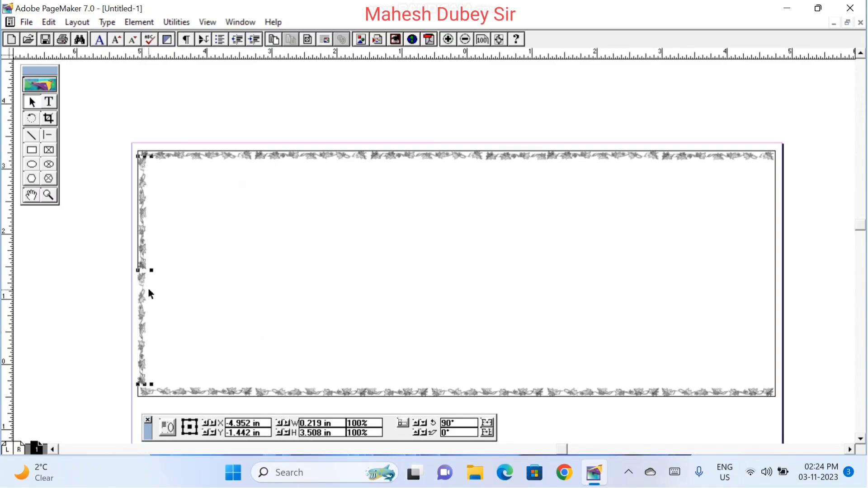
key("Down")
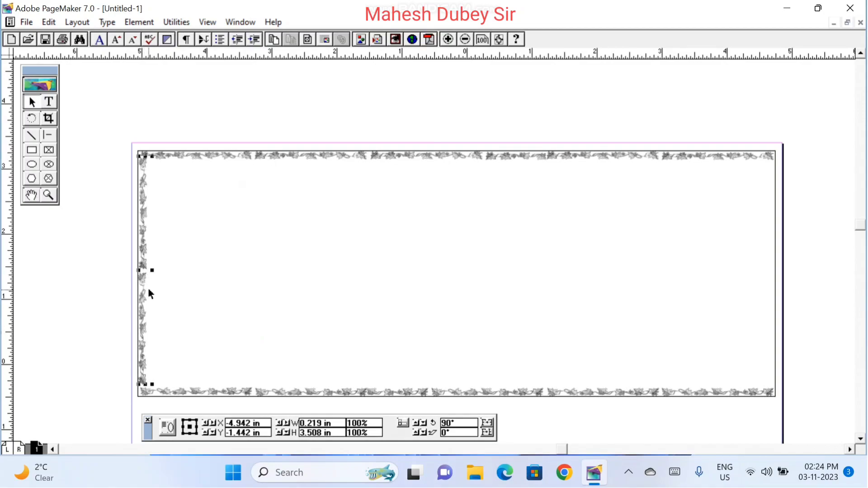
key("Right")
key("Down")
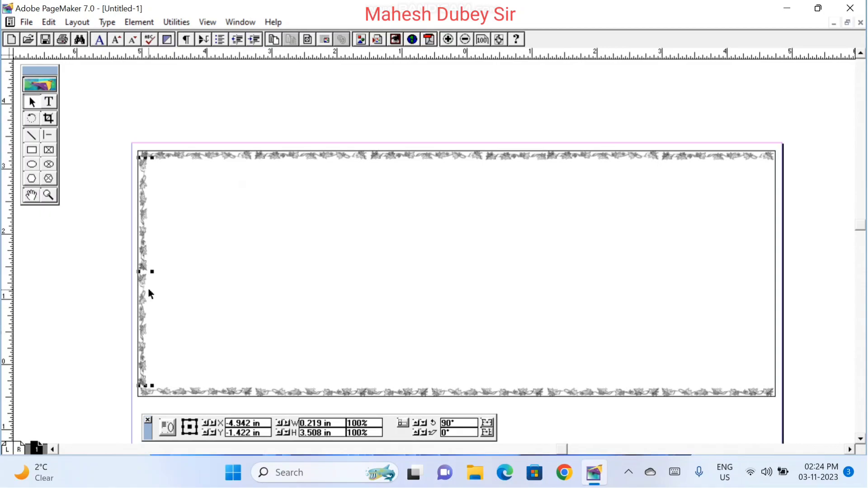
left_click(213, 286)
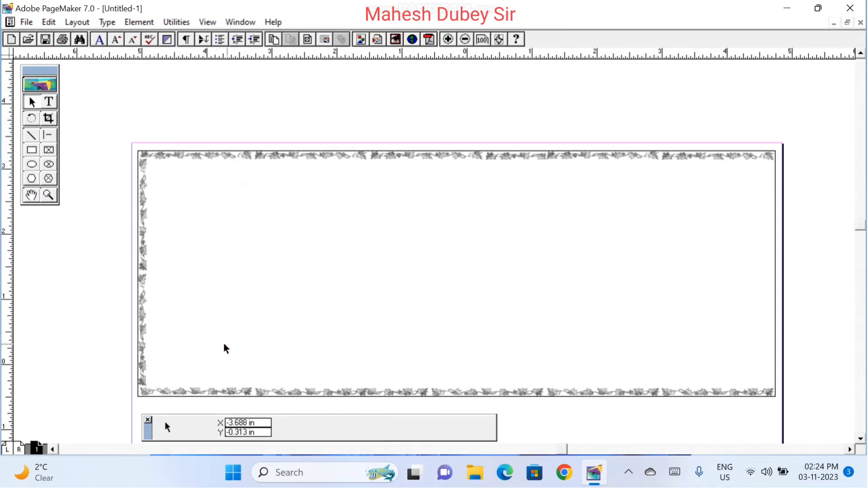
left_click(144, 323)
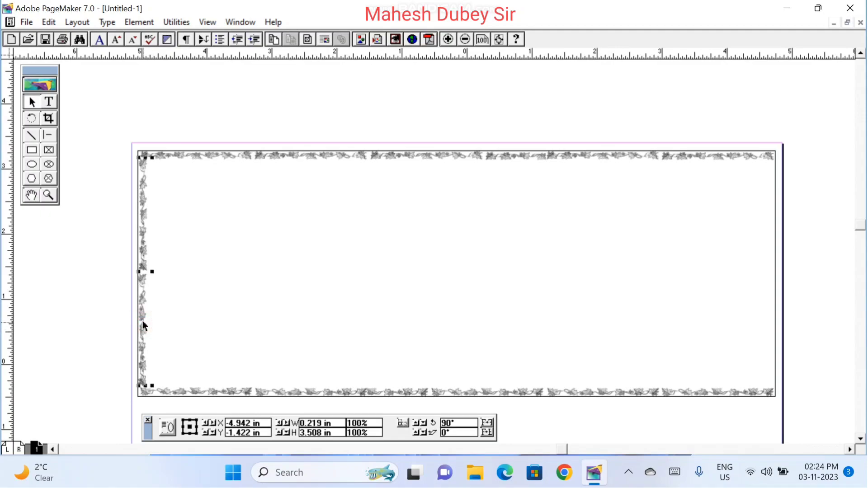
left_click_drag(144, 326, 148, 329)
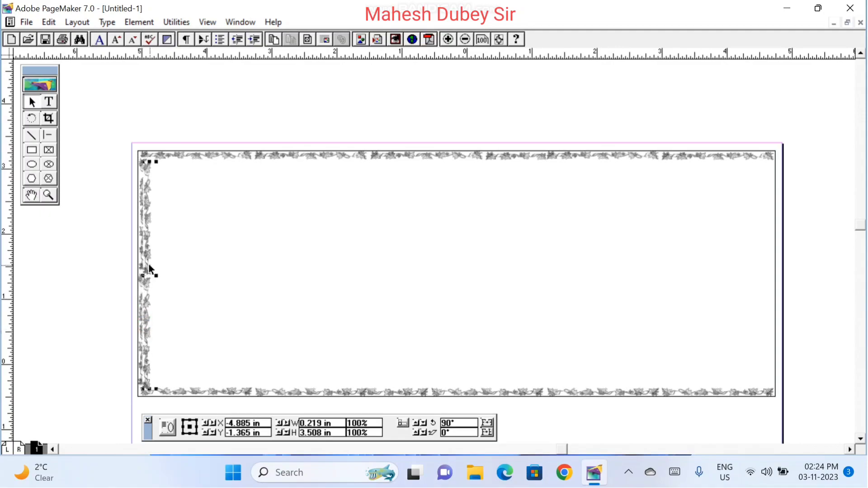
left_click_drag(148, 263, 764, 260)
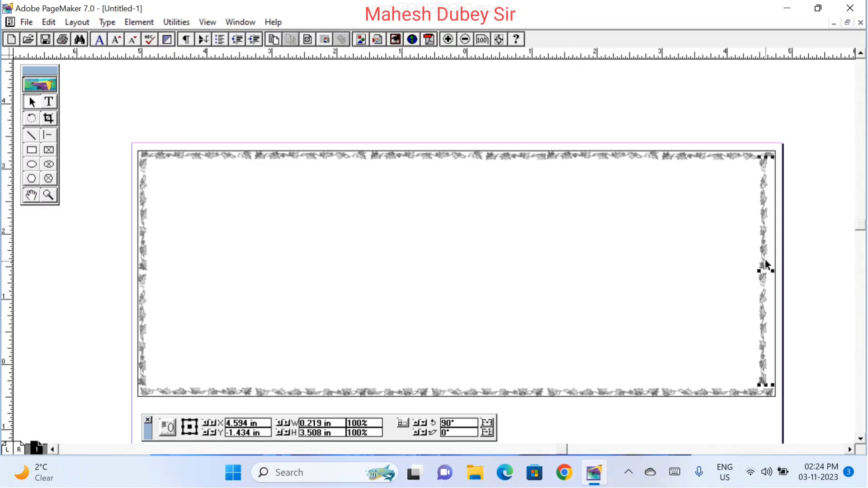
- Reflect the right floral strip with the control palette's mirror button
left_click(487, 434)
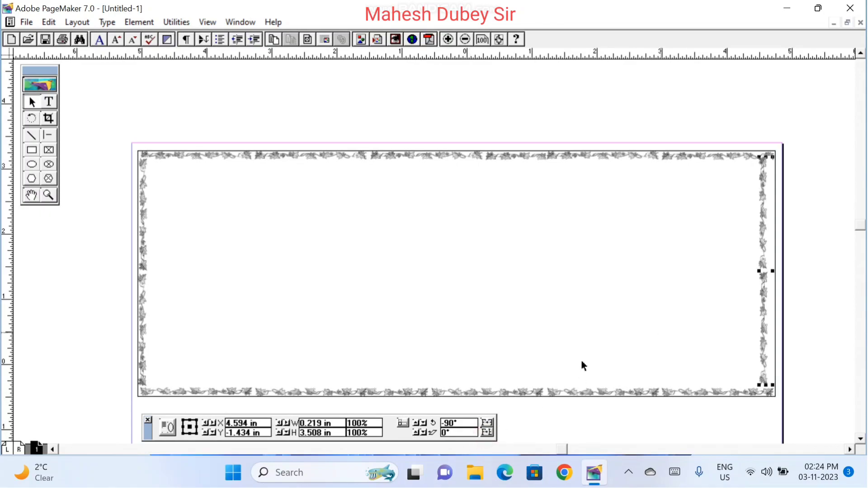
left_click(488, 423)
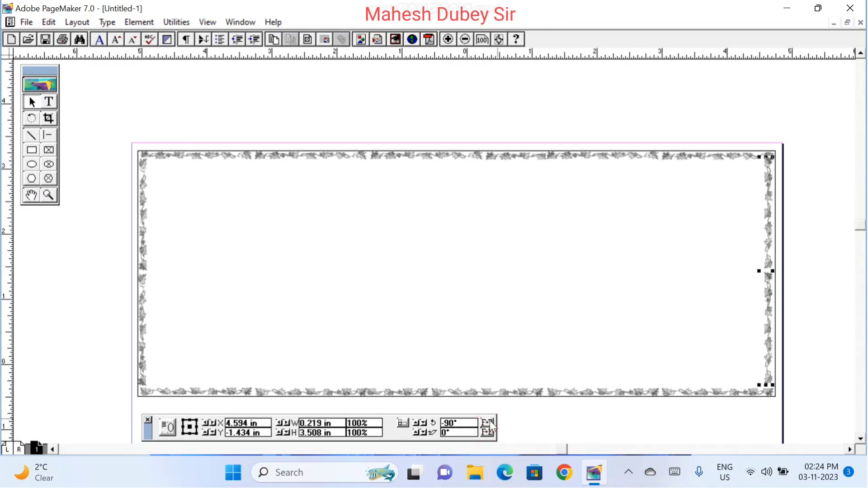
left_click(490, 421)
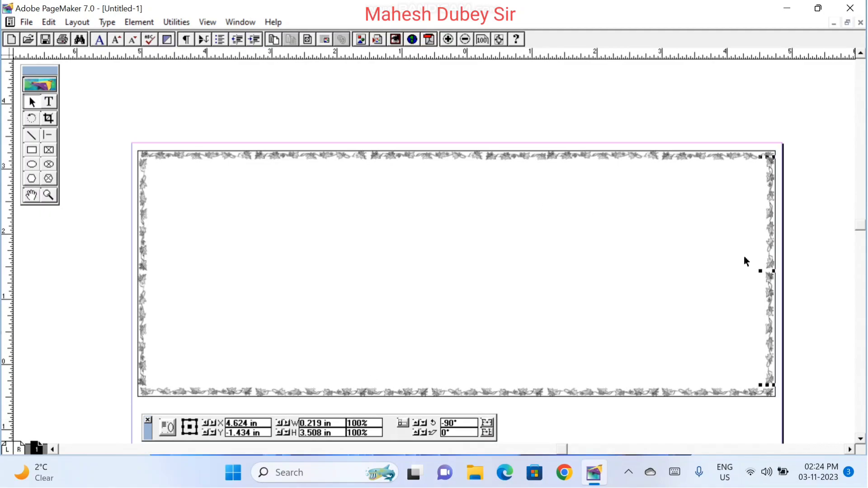
- Select all four floral strips and group them into one border with Ctrl+G
left_click(382, 390, "shift")
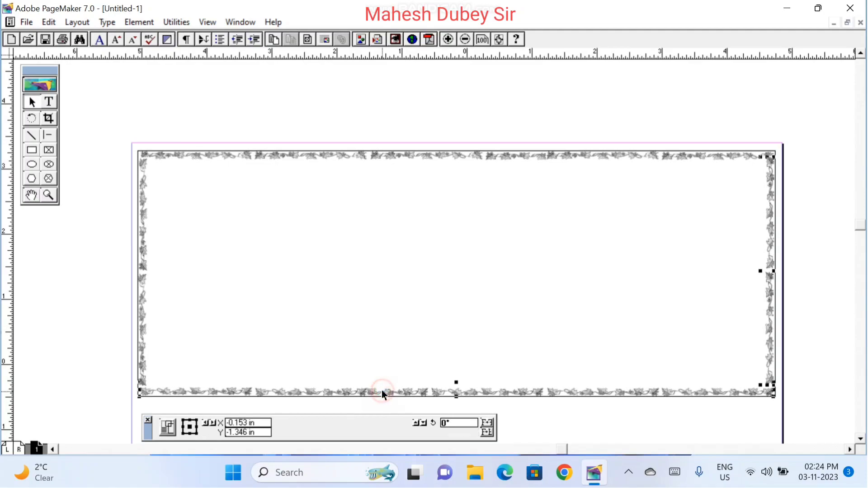
left_click(143, 309, "shift")
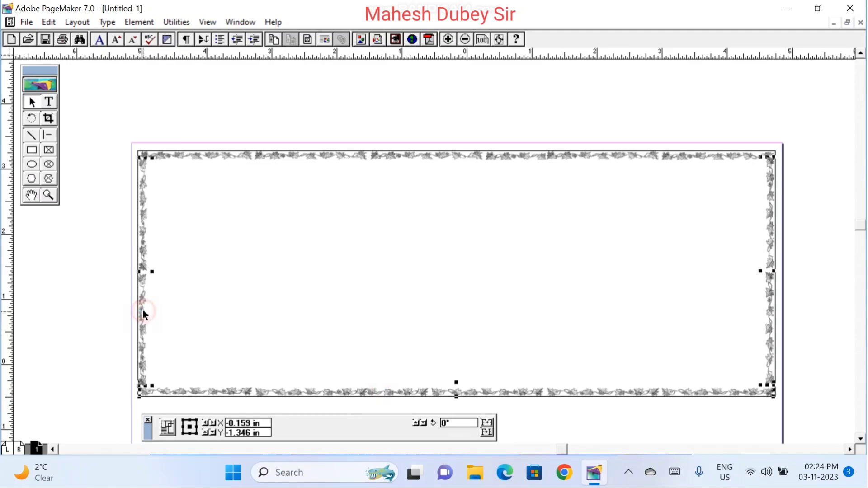
left_click(324, 159, "shift")
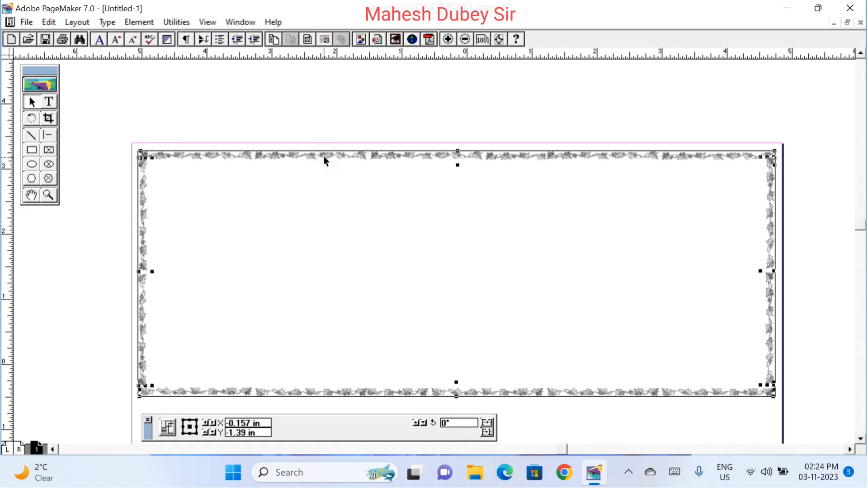
key("ctrl+g")
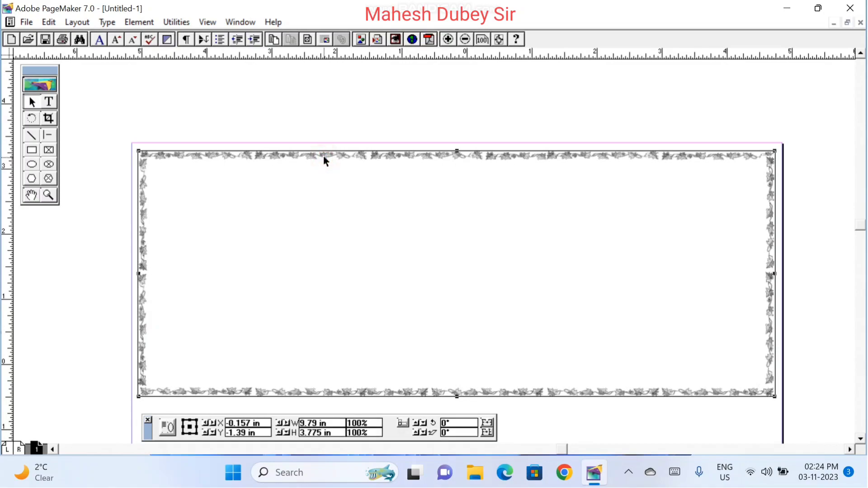
left_click(368, 218)
- Try moving the grouped border lower, undo the move, and deselect it
left_click(313, 99)
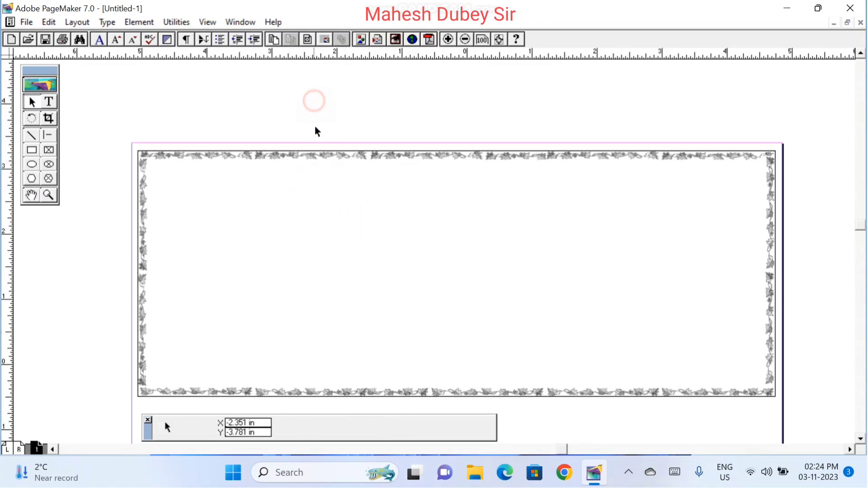
left_click_drag(322, 156, 323, 192)
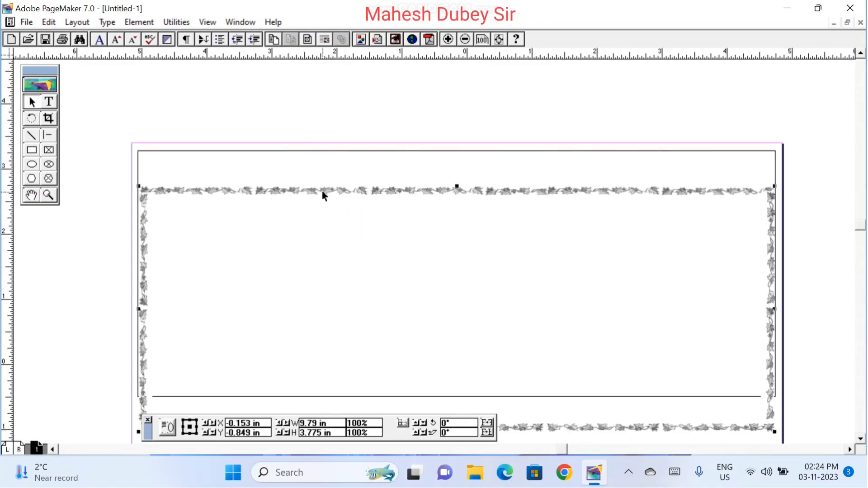
key("ctrl+z")
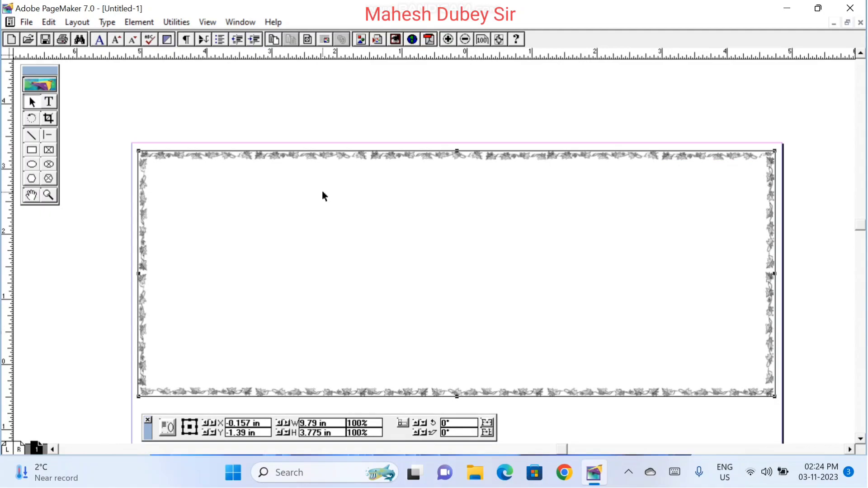
left_click(214, 107)
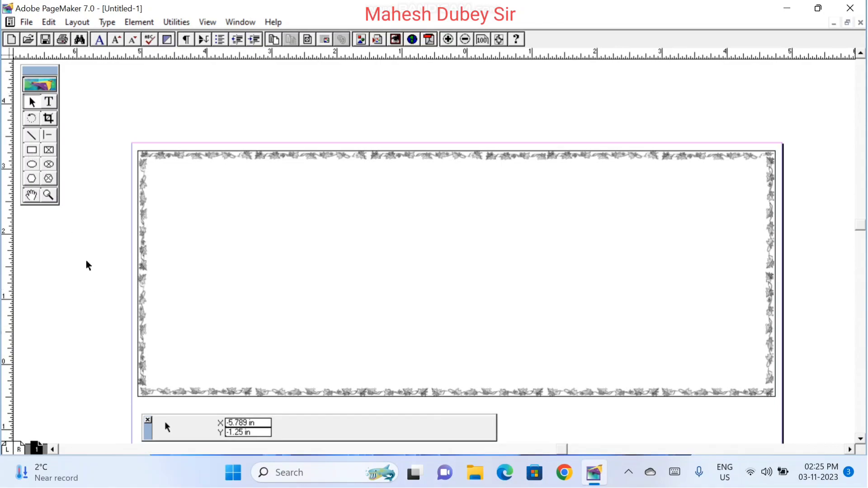
- Draw a box with the most rounded corner style near the top centre
double_click(35, 153)
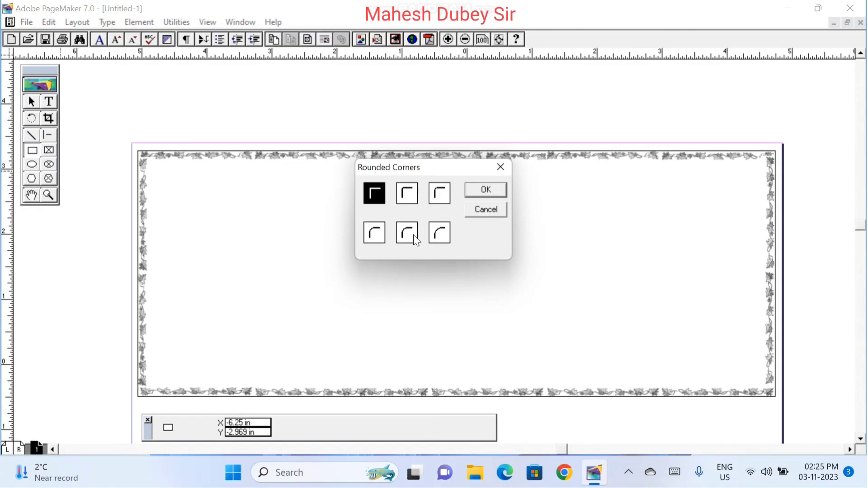
left_click(439, 235)
left_click(486, 190)
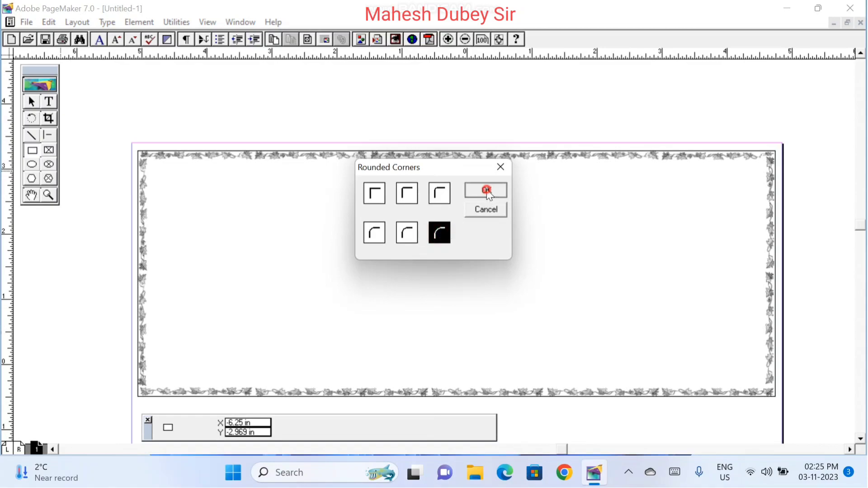
mouse_move(350, 162)
left_mouse_down()
mouse_move(450, 191)
mouse_move(511, 189)
left_mouse_up()
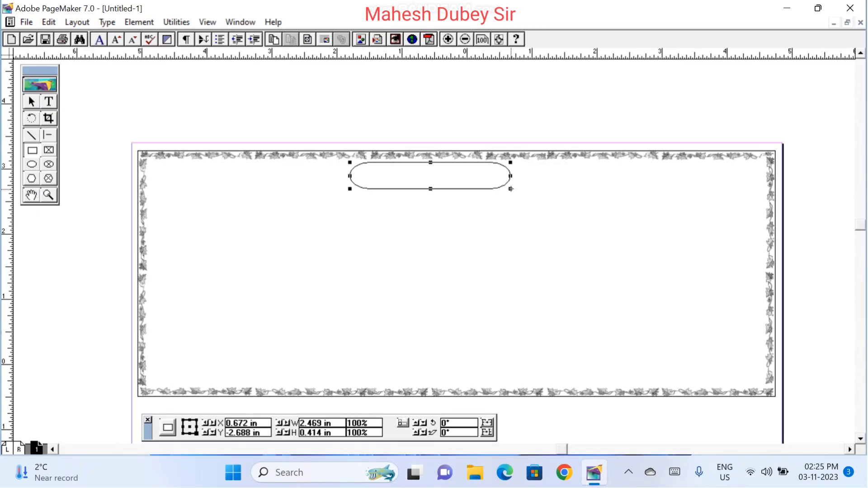
- Type the heading 'Jh x.ks'kk; ue%A' in Kruti Dev 013 inside the rounded box
left_click(53, 102)
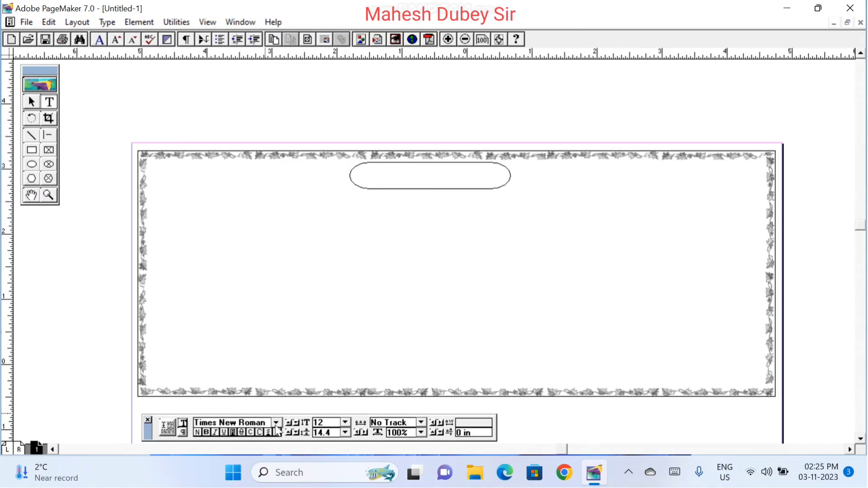
left_click(275, 423)
type("kr")
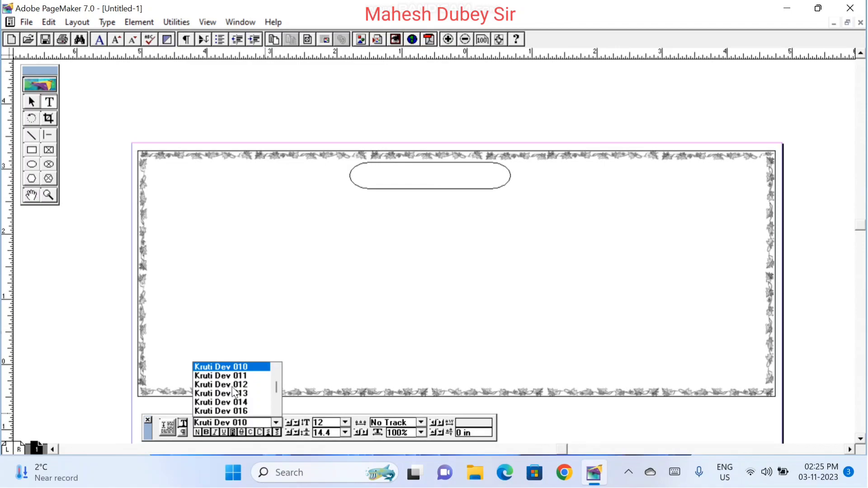
left_click(232, 393)
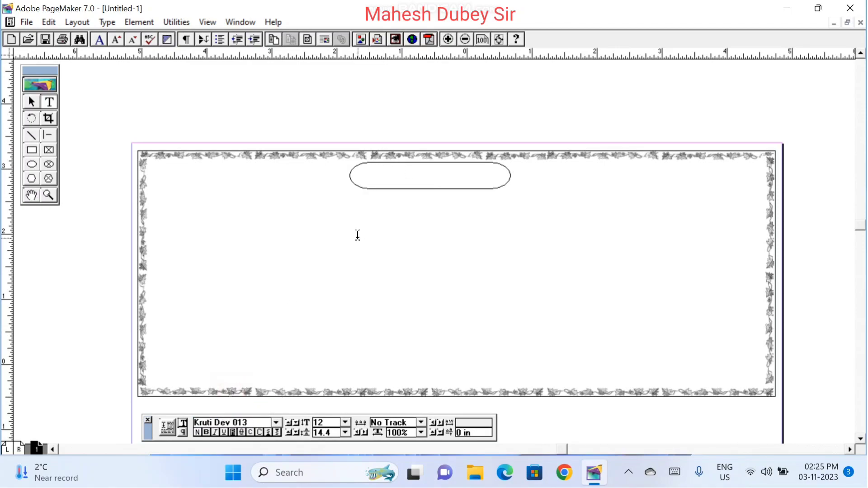
left_click_drag(374, 173, 504, 196)
type("Jh x")
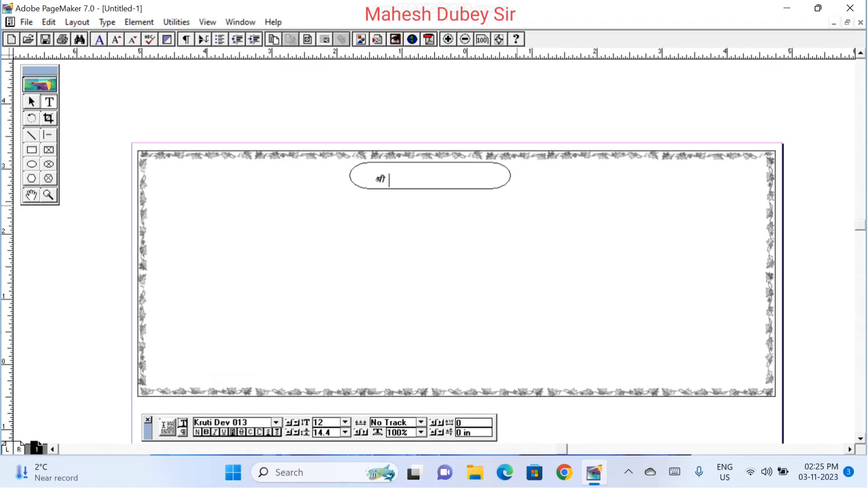
type(".ks'kk; ue%")
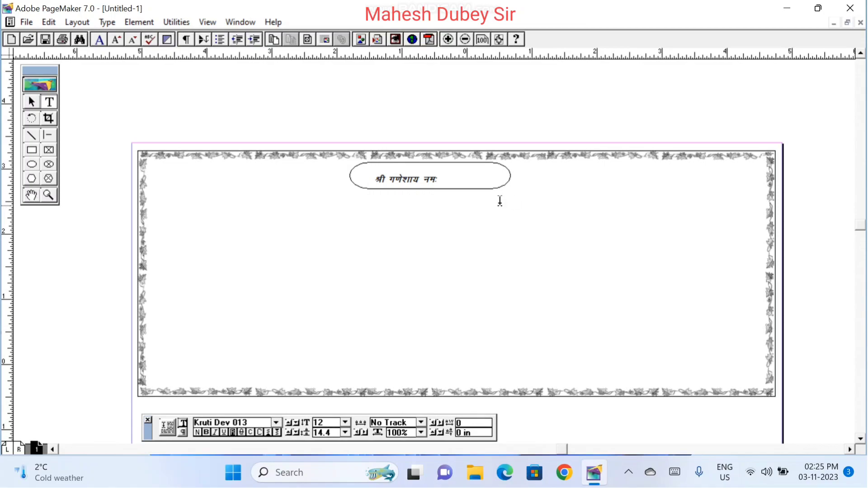
type("A")
- Add double dandas at both ends of the heading, remove the extra space, and select it
left_click(377, 181)
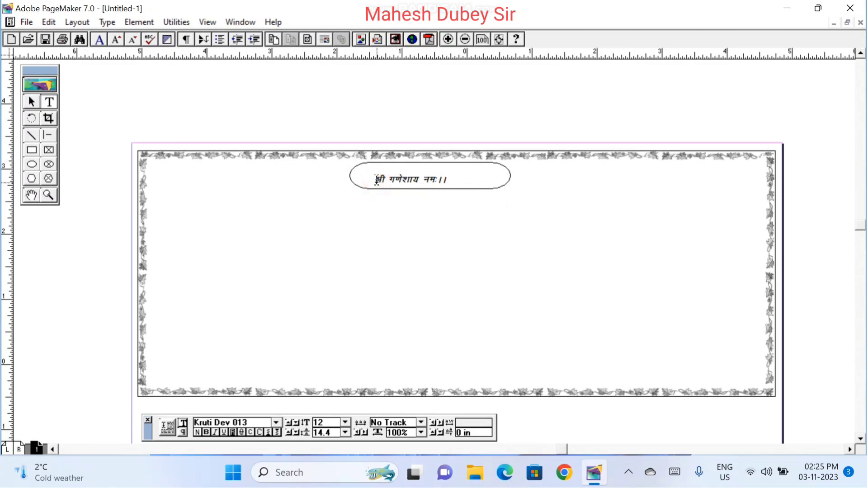
type("AA")
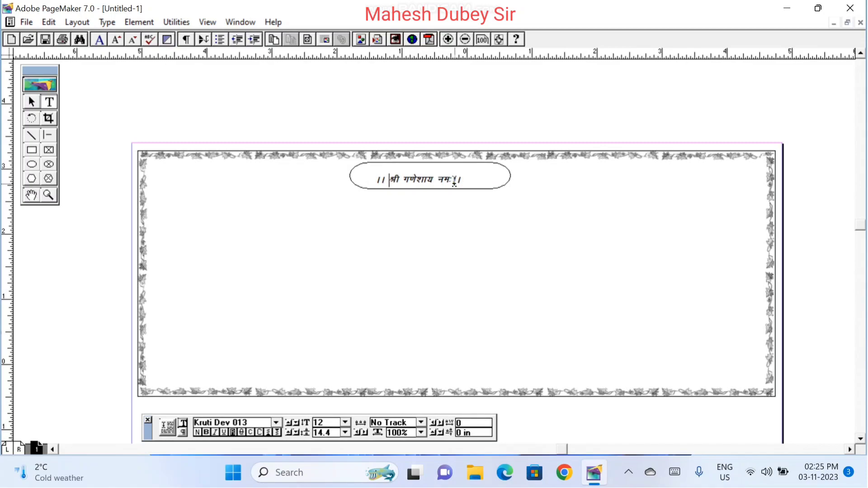
left_click(451, 181)
type("A")
key("Delete")
left_click_drag(465, 181, 330, 180)
left_click(334, 192)
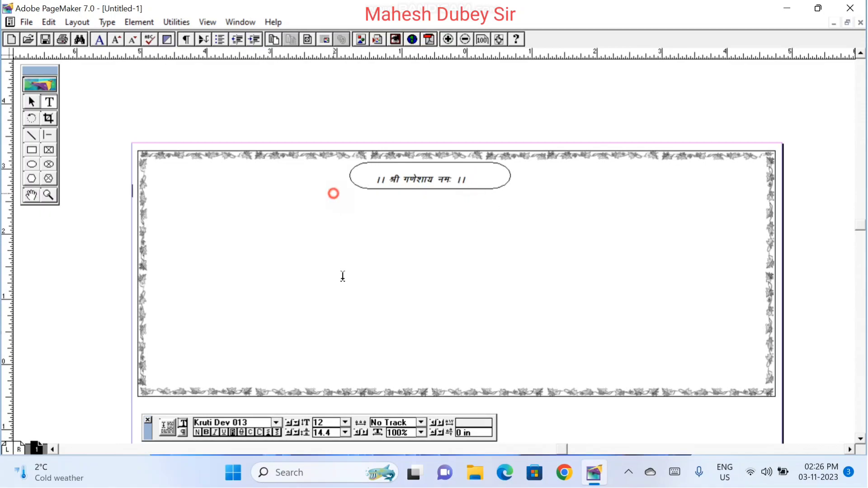
left_click_drag(464, 183, 318, 170)
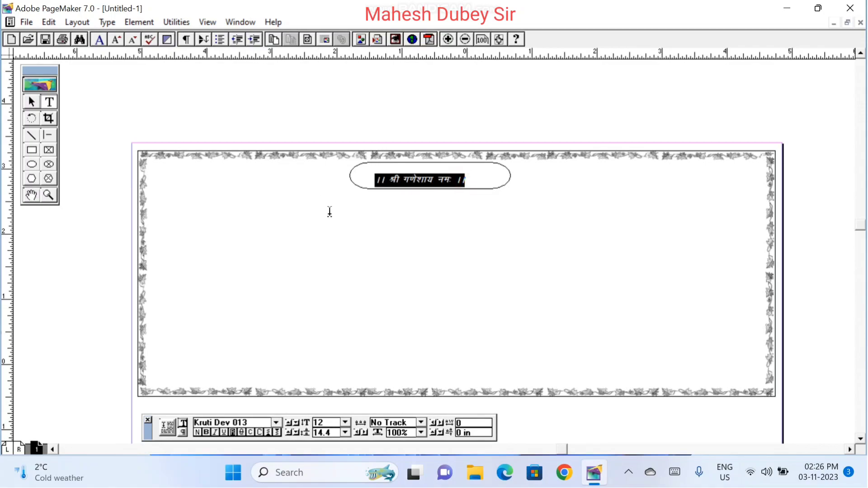
- Set the heading text to 18 point
left_click(346, 423)
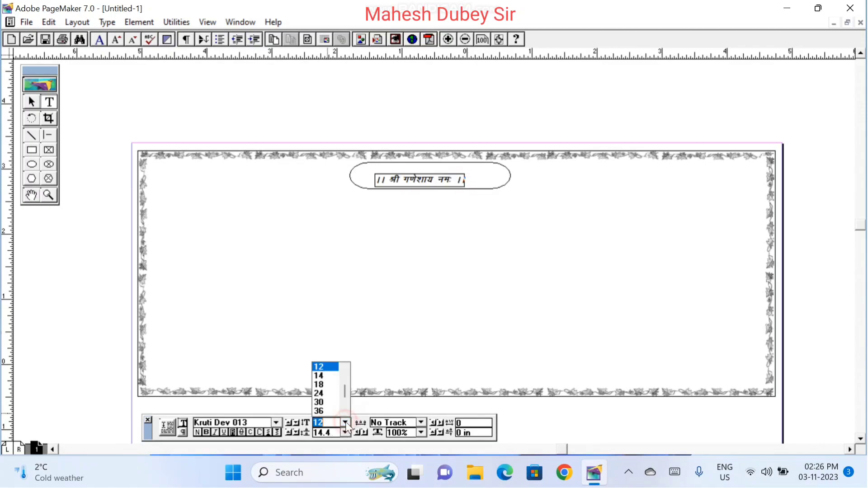
left_click(319, 381)
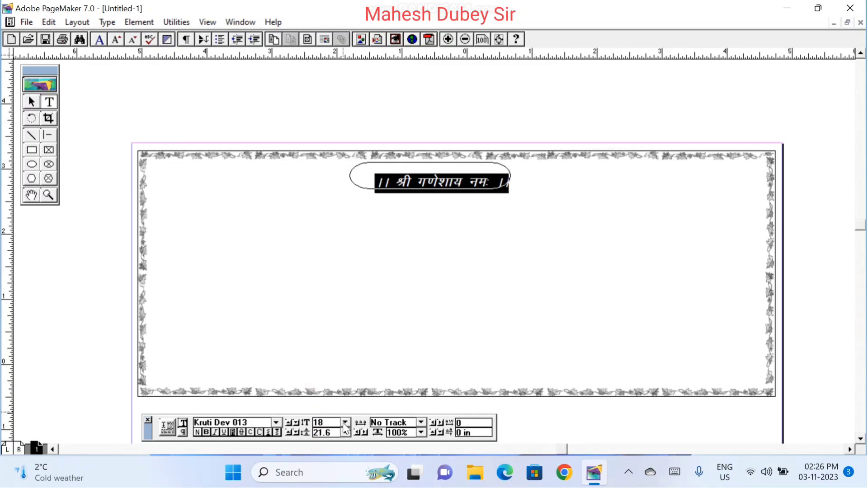
left_click(345, 425)
- Move the heading block into the rounded box and shrink the box around it
left_click(31, 103)
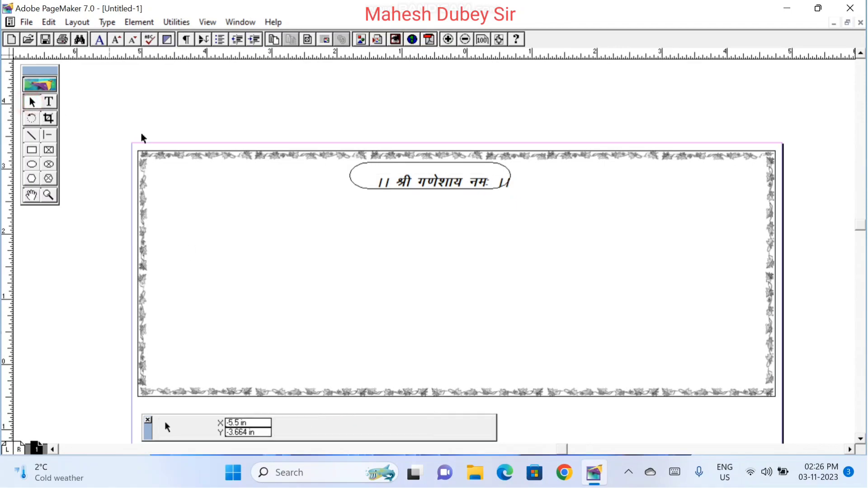
left_click(430, 178)
left_click_drag(428, 171, 422, 169)
key("Left")
key("Left")
key("Left")
key("Left")
key("Left")
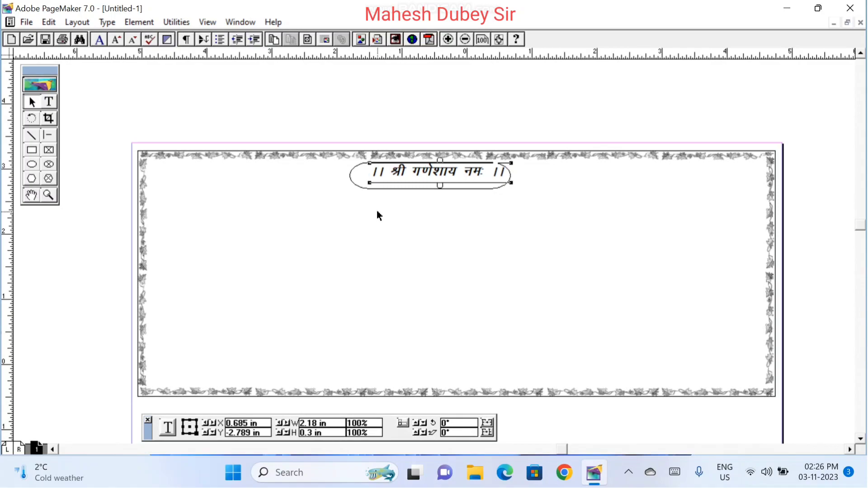
left_click(351, 177)
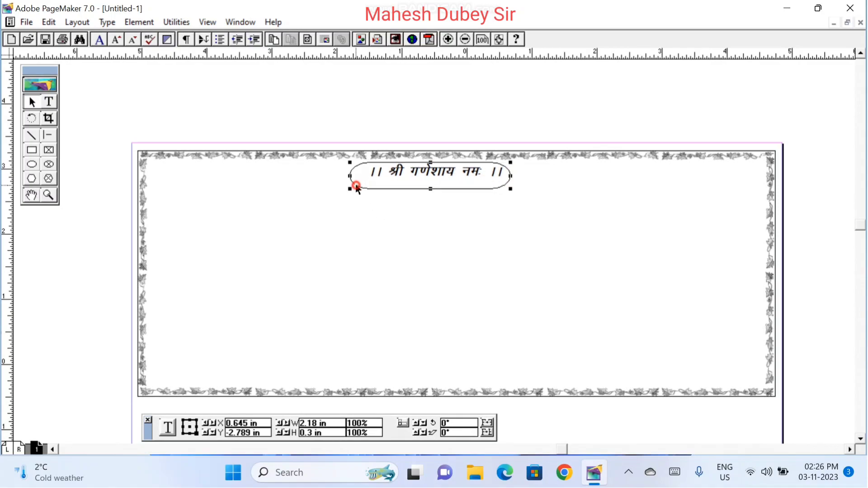
left_click_drag(350, 177, 364, 176)
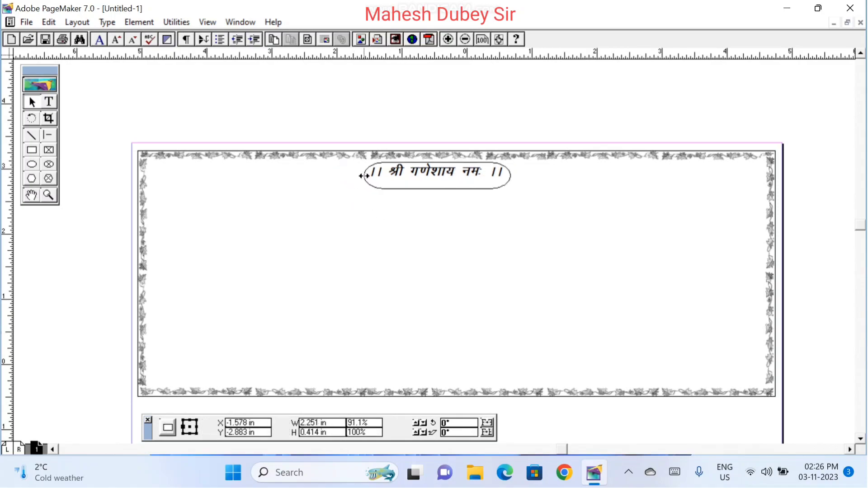
left_click(510, 176)
left_click_drag(510, 176, 508, 174)
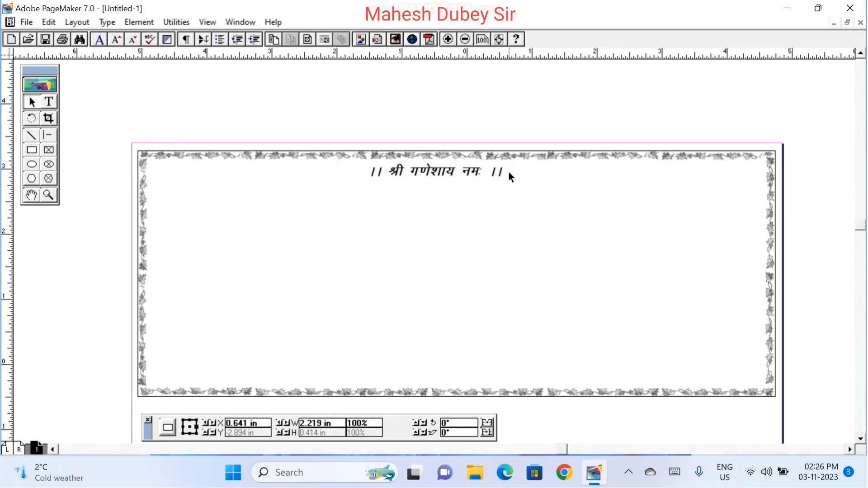
left_click_drag(436, 189, 436, 182)
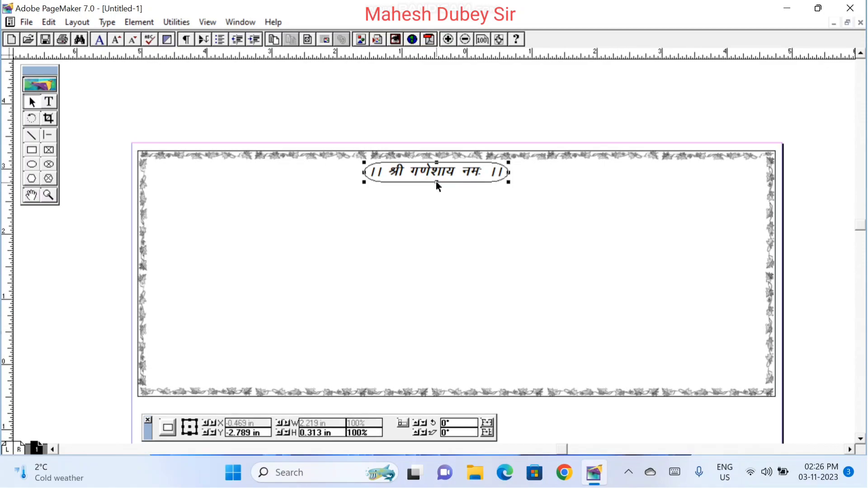
- Delete the space before the closing dandas and narrow the box's right side to fit
left_click(48, 102)
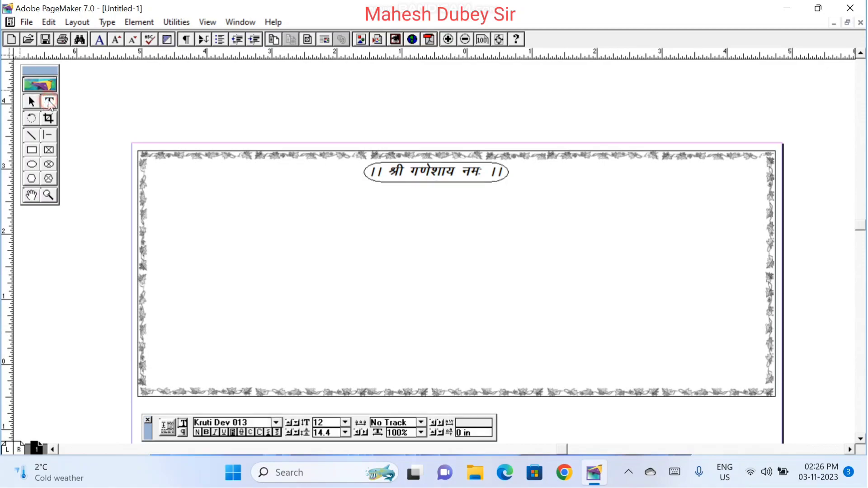
left_click(482, 172)
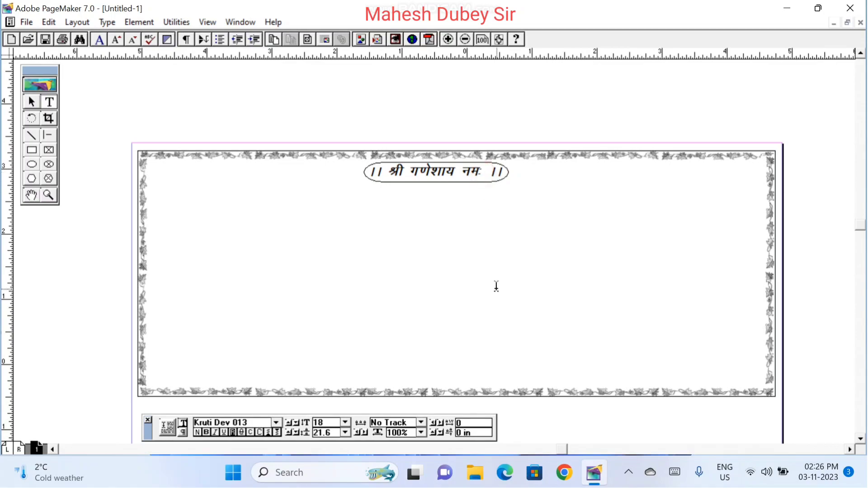
key("Delete")
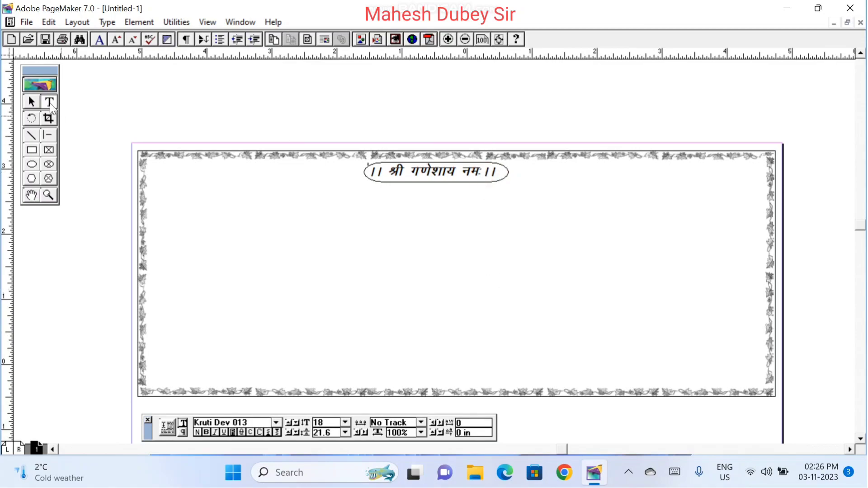
left_click(31, 102)
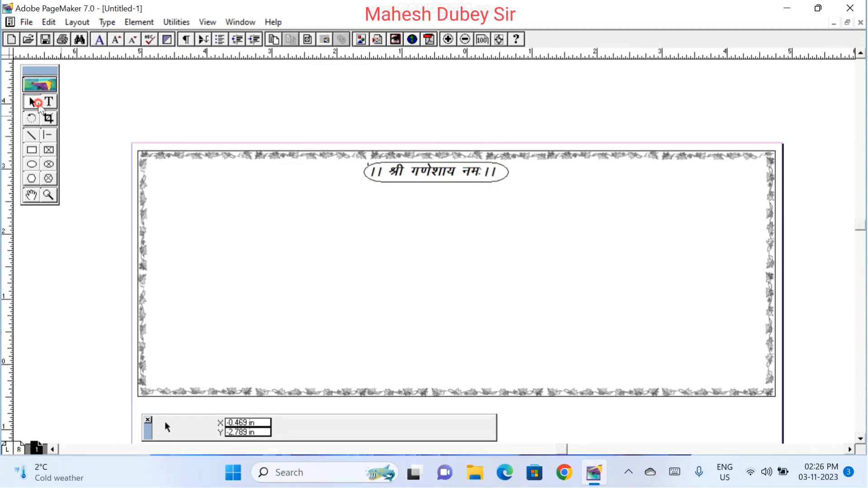
left_click(508, 178)
left_click(514, 204)
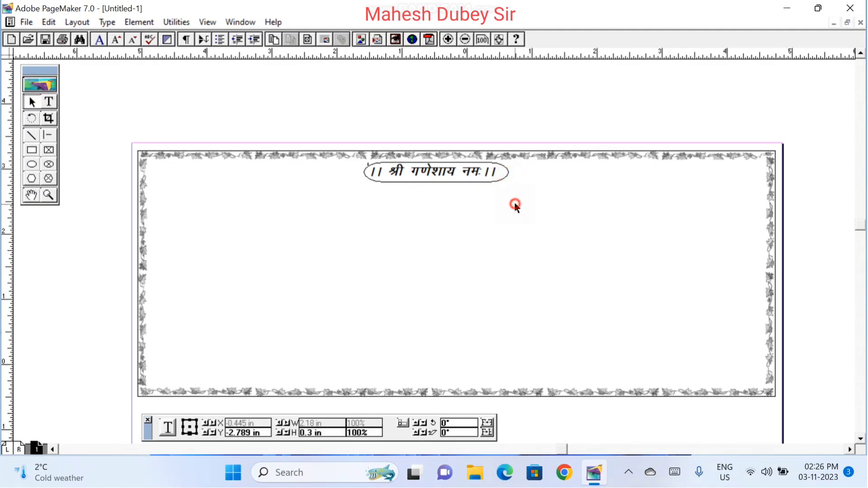
left_click(367, 175)
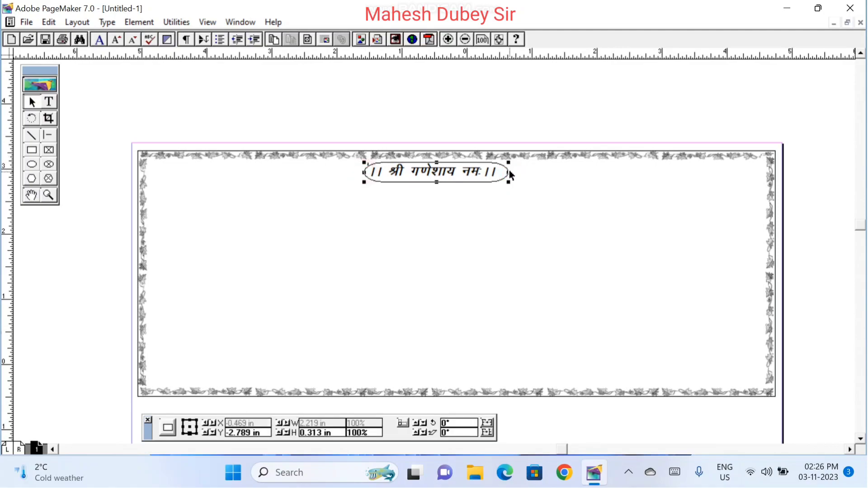
left_click_drag(509, 172, 501, 172)
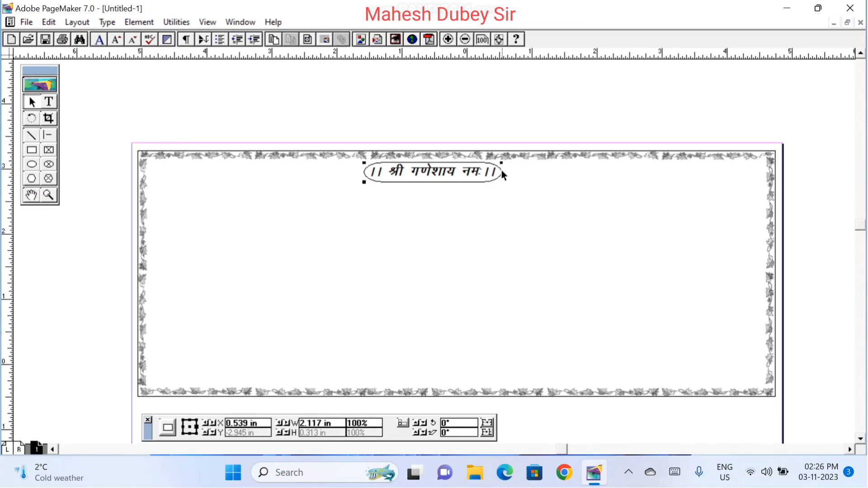
left_click(510, 214)
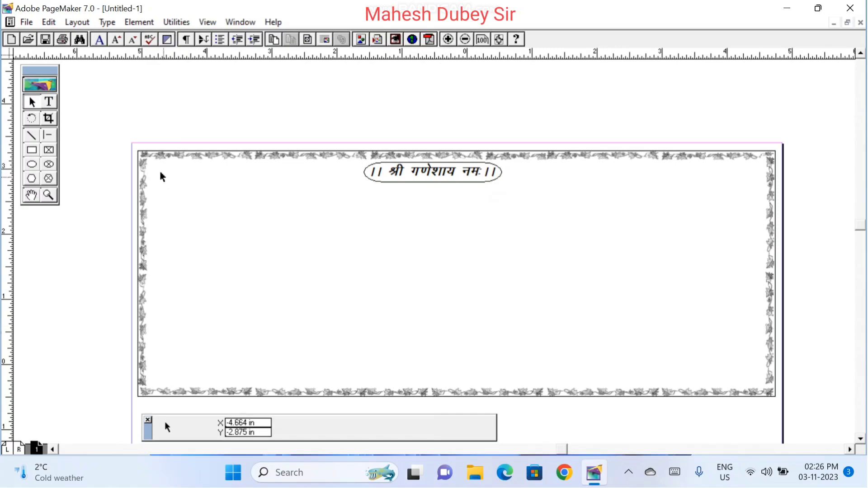
- Place Ganesha image 5 in the card's top-left corner
left_click(28, 26)
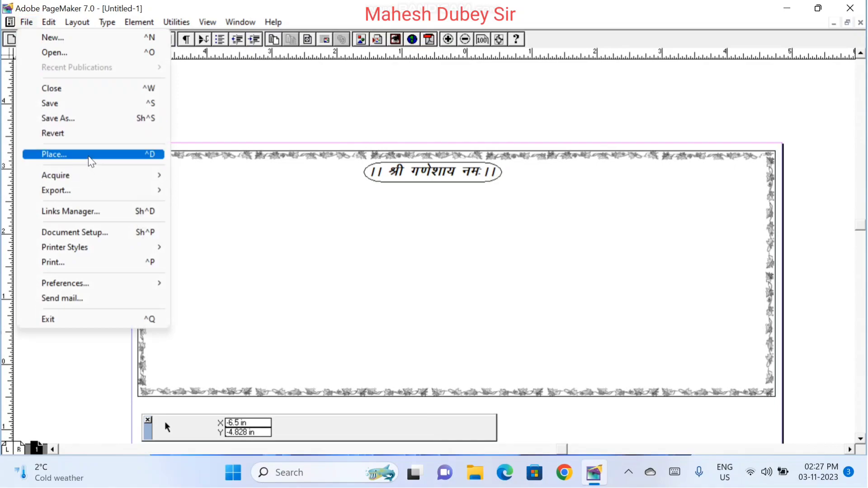
left_click(89, 159)
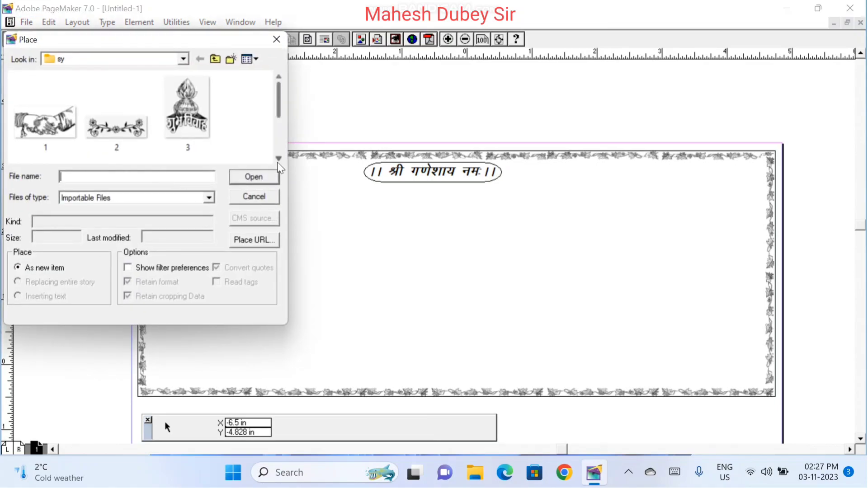
left_click(279, 159)
left_click(279, 159)
left_click(124, 123)
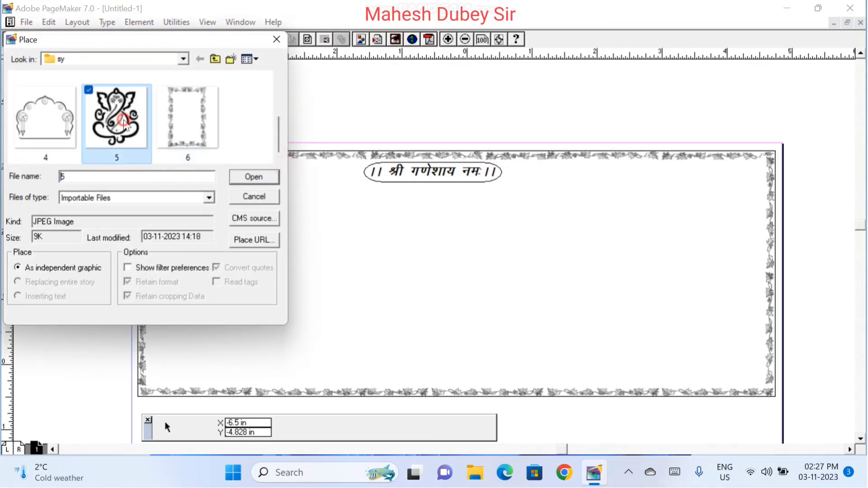
left_click(253, 176)
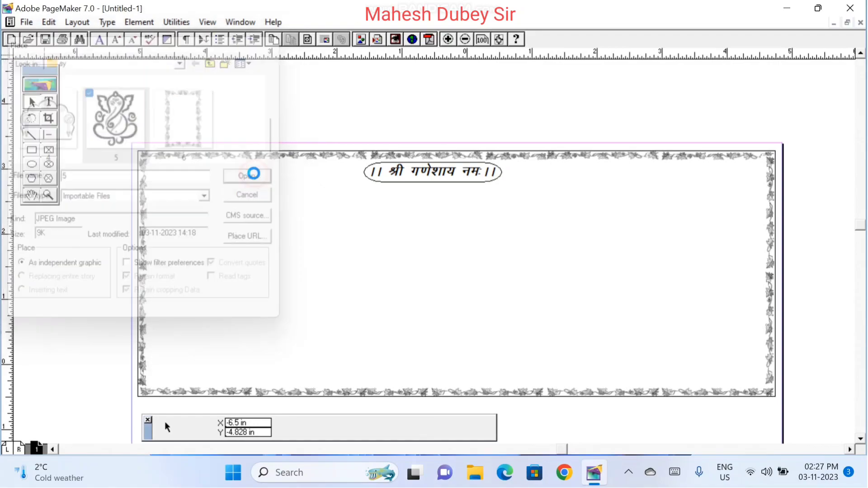
left_click_drag(161, 162, 237, 242)
- Copy the Ganesha image to the top-right corner and nudge it into position
left_click(277, 238)
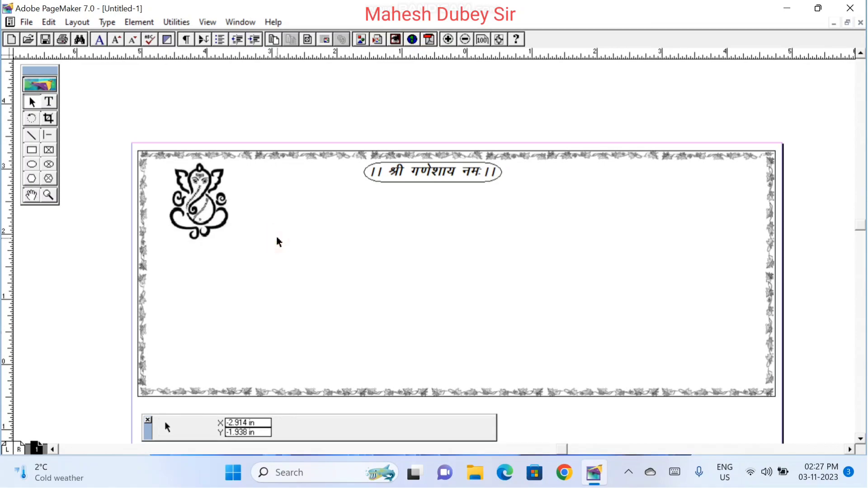
left_click(195, 214)
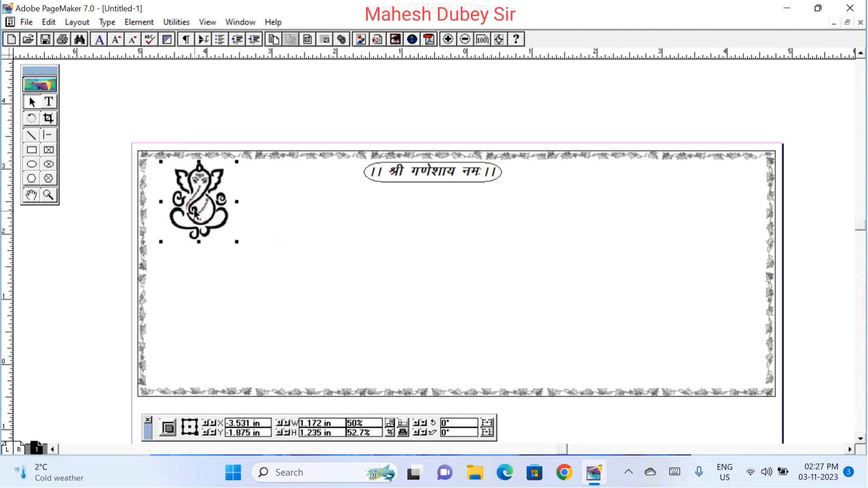
left_click_drag(195, 214, 727, 207)
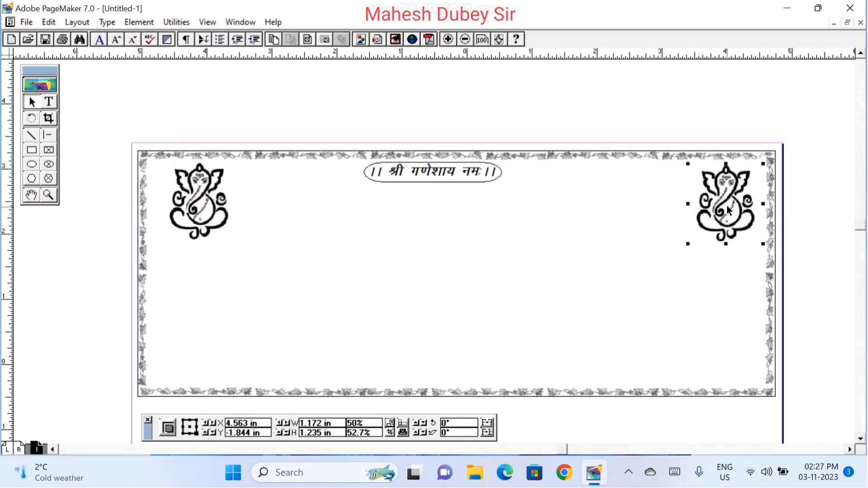
key("Right")
key("Right")
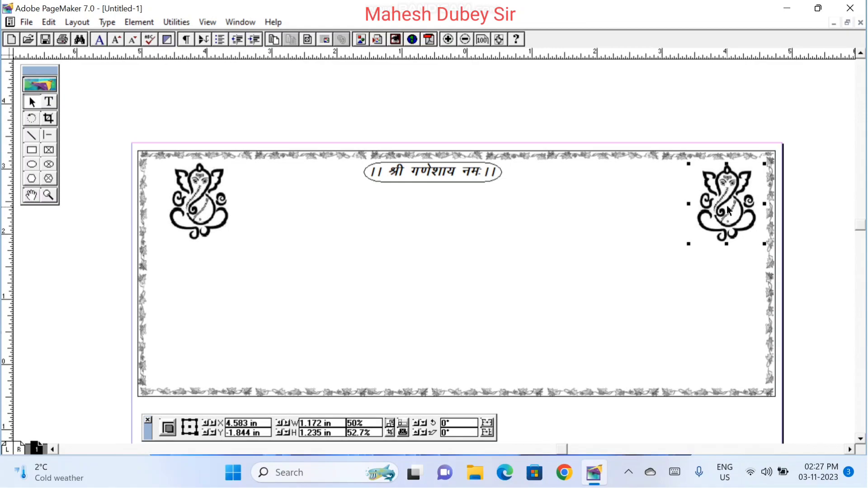
key("Up")
key("Up")
key("Up")
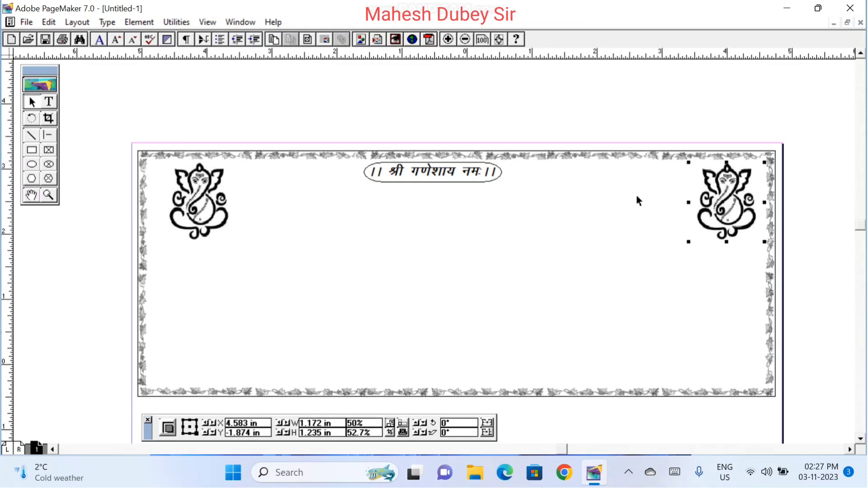
left_click(599, 216)
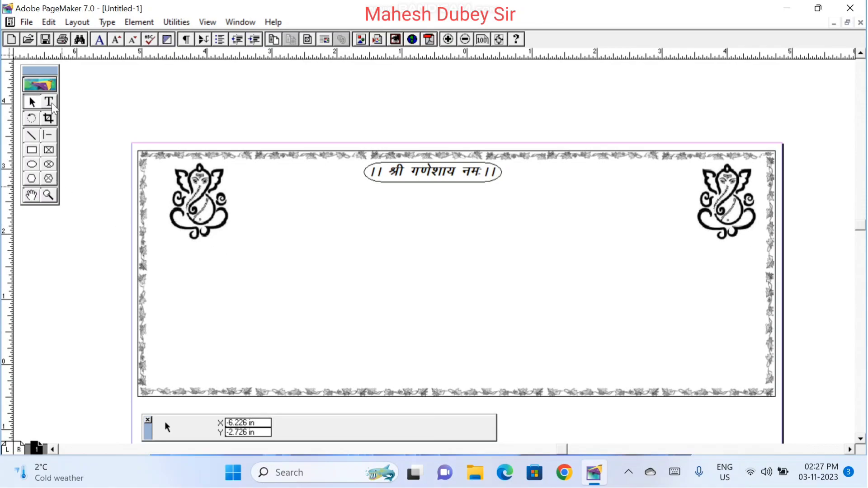
- Type the verse 'ऋद्धि सिद्धि सहित पधारो गौरी पुत्र गणेश…' in Kruti Dev 013 under the heading, ending 'ब्रह्मा, विष्णु, महेश।'
left_click(51, 103)
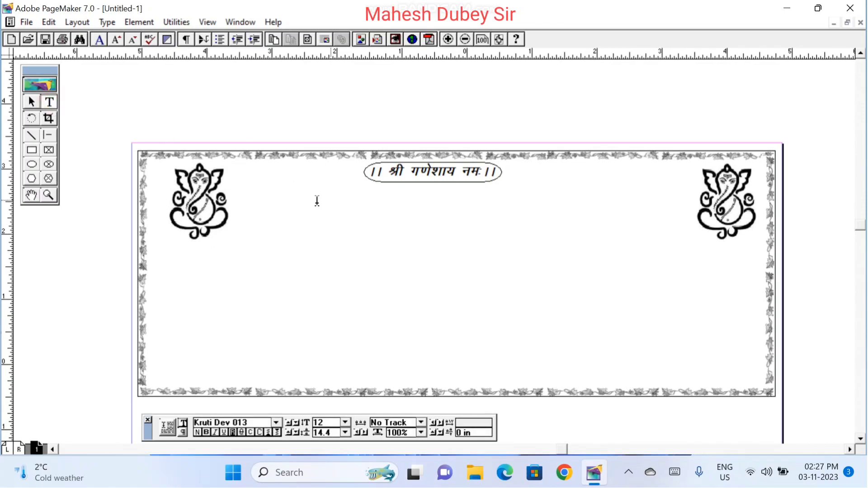
left_click_drag(287, 202, 673, 244)
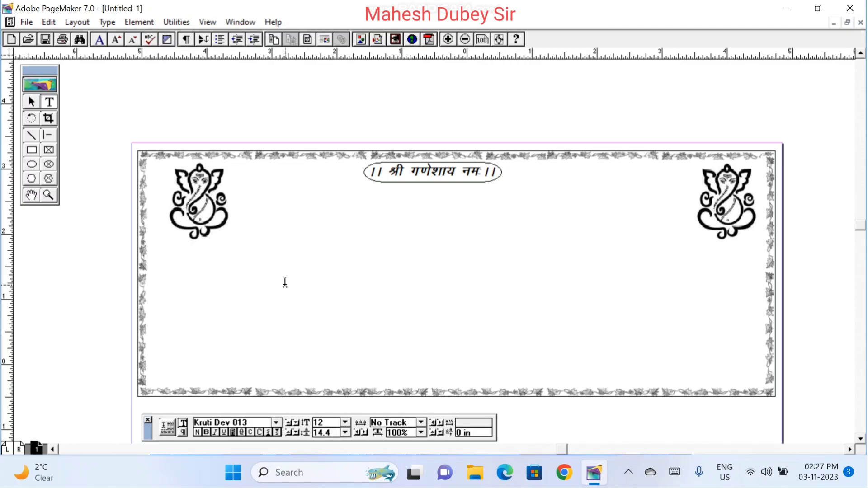
type("J")
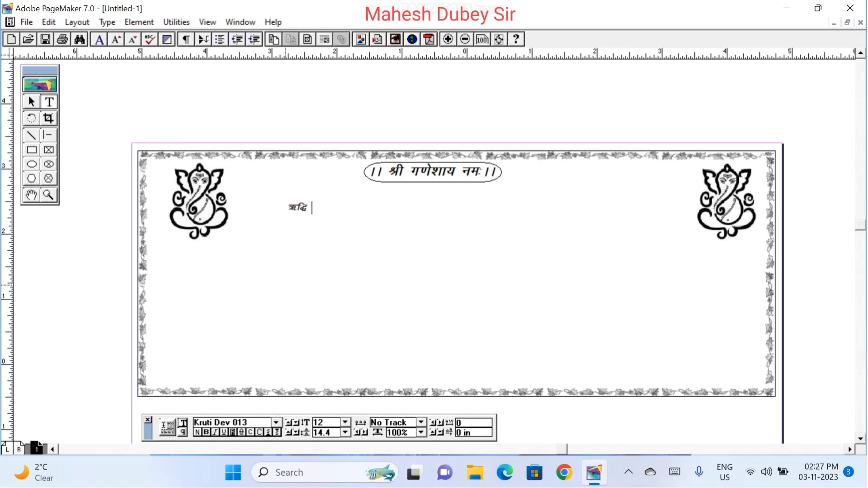
type("fl)")
key("BackSpace")
type("f) 'kqHk i")
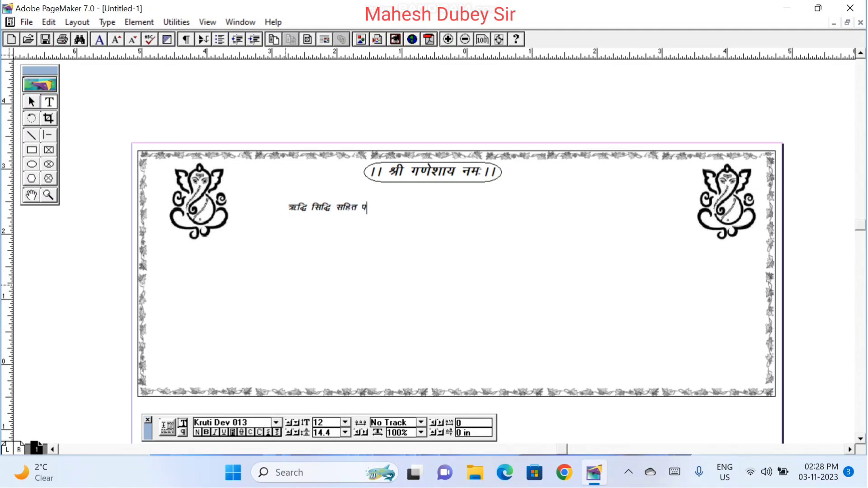
type("/kkjks xkSjh iq= x.ks")
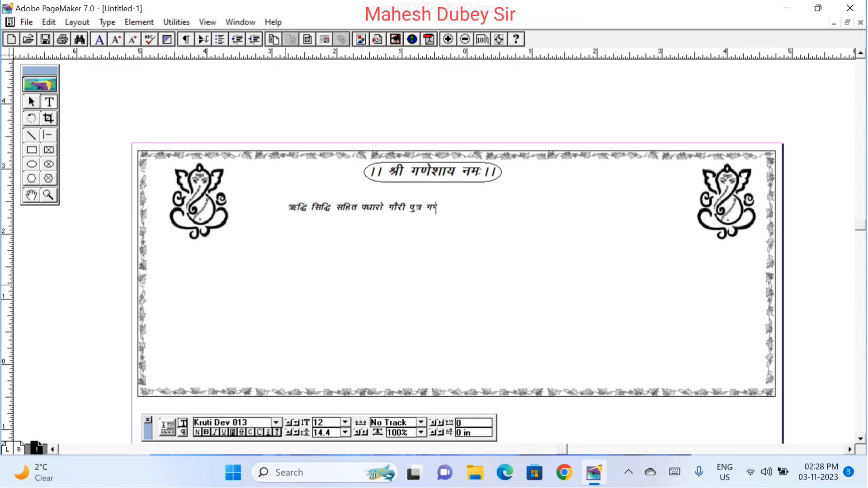
type("'ke")
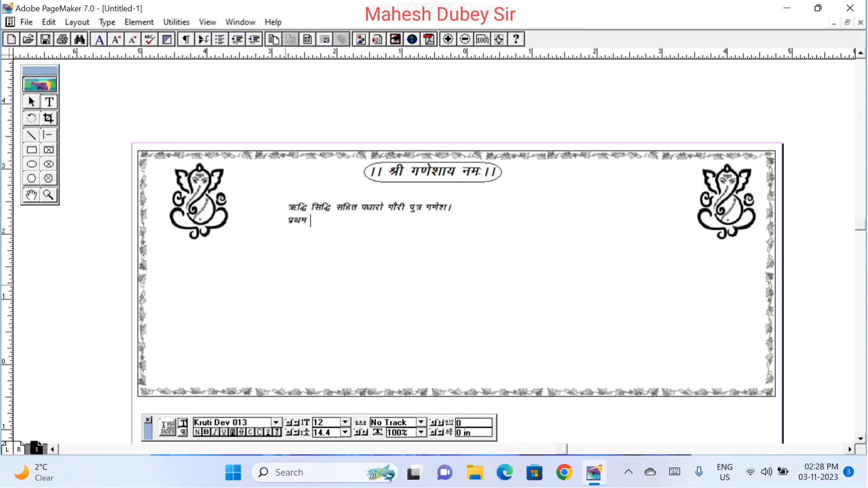
type(" fue=a.k vkidks c")
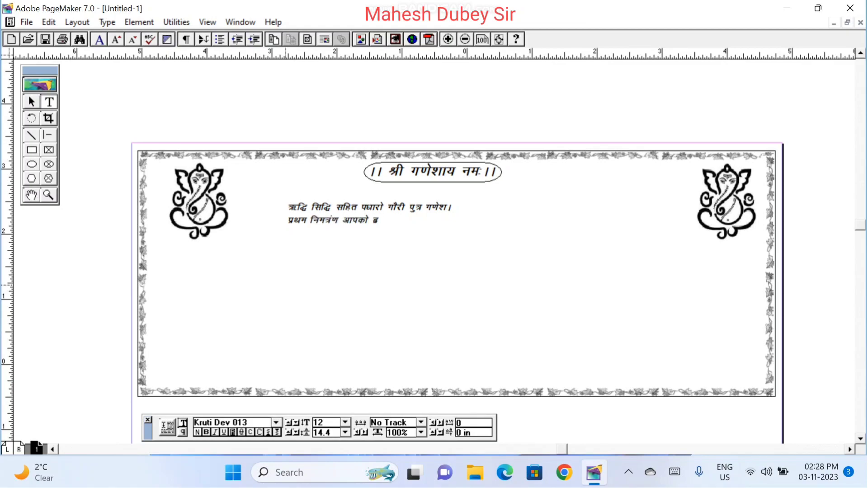
type("zEgk")
key("BackSpace")
type("f")
key("BackSpace")
key("BackSpace")
type("]fo'.kq] egs'k")
- Enlarge the verse to 15 pt, then narrow its block and centre it under the heading
key("ctrl+a")
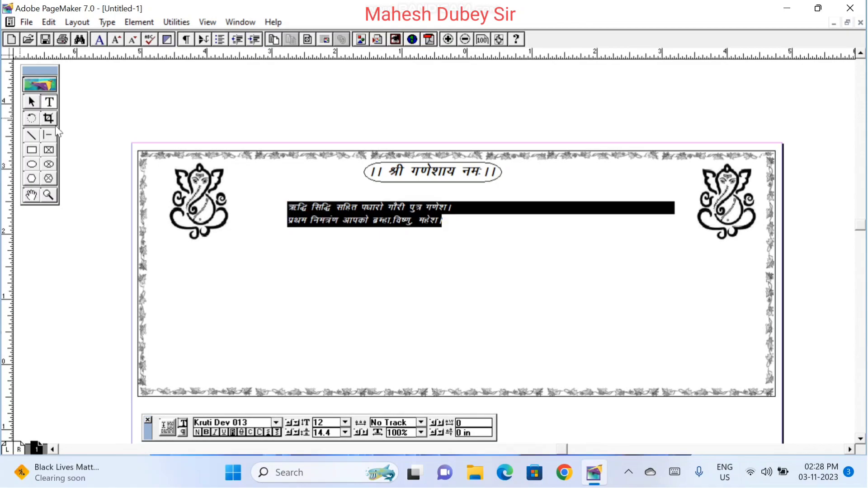
key("ctrl+alt+shift+period")
key("ctrl+alt+shift+period")
key("ctrl+alt+shift+period")
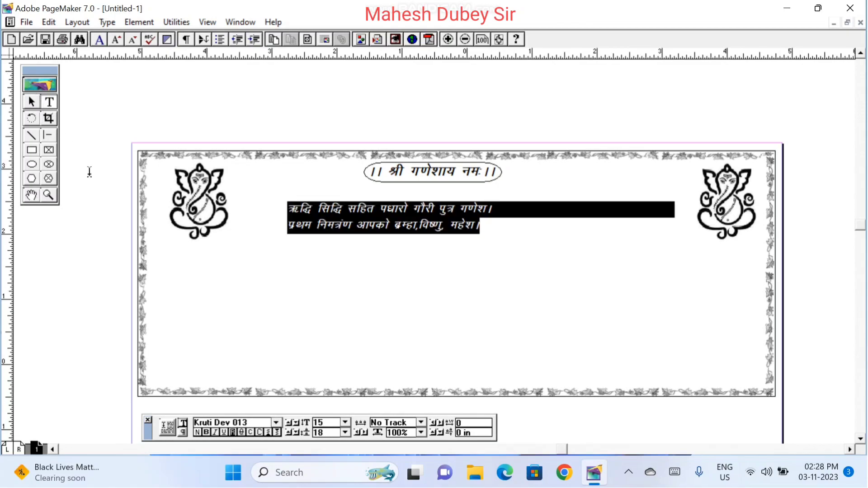
left_click(32, 103)
left_click_drag(377, 226, 414, 210)
left_click_drag(714, 220, 543, 221)
left_click_drag(447, 199, 459, 202)
left_click(466, 252)
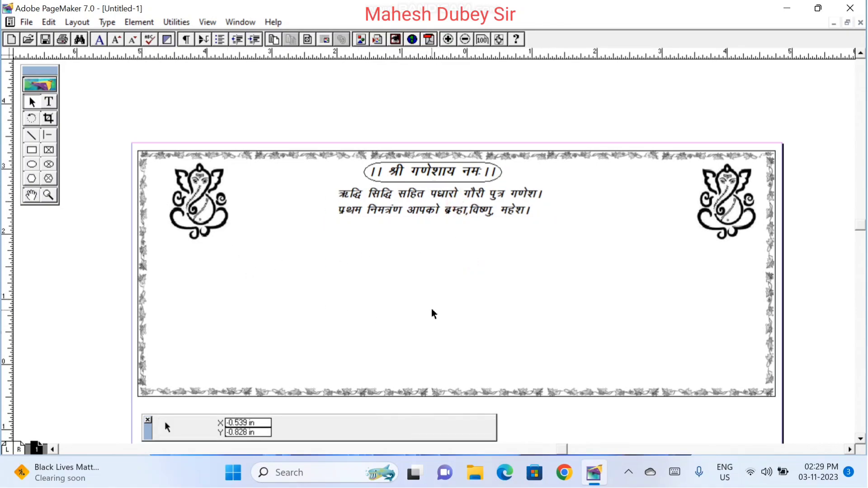
- Type '!! मंगलिक कार्यकम !!' in a new frame below the verse and enlarge it to 26 pt
left_click(49, 102)
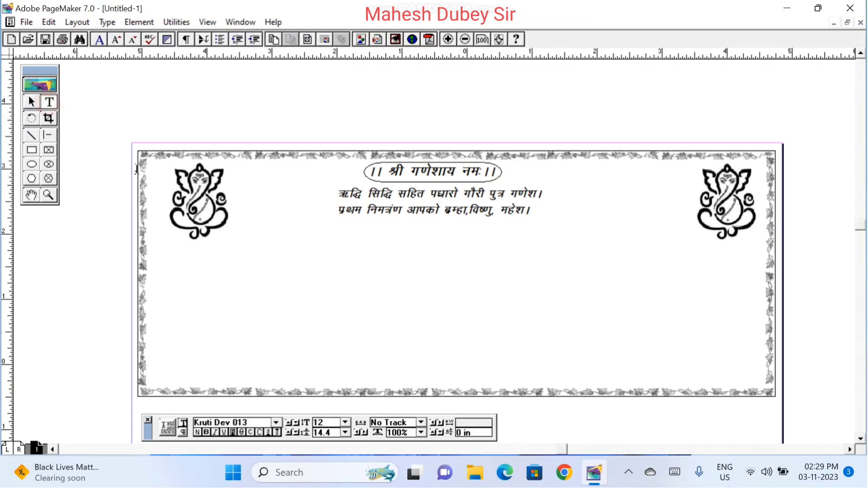
left_click_drag(308, 252, 628, 290)
type("'")
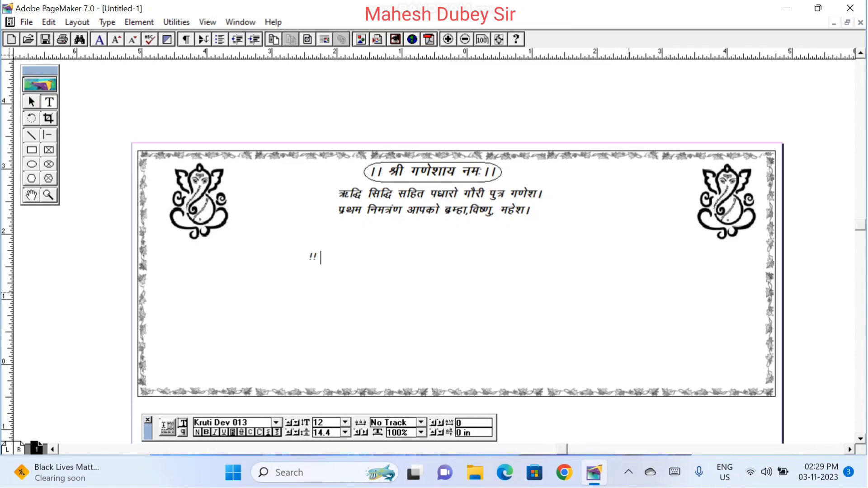
type(" 'axfyd dk;Zde")
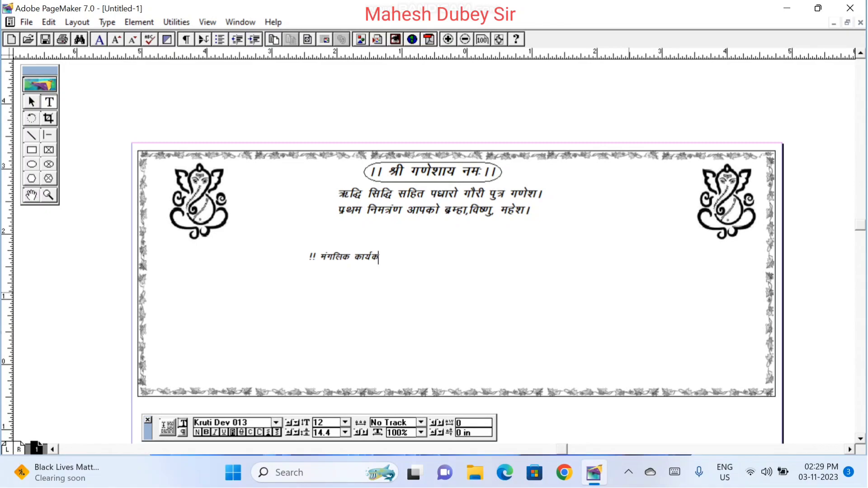
key("BackSpace")
type("de")
type("!!")
key("ctrl+a")
key("ctrl+alt+shift+period")
key("ctrl+alt+shift+period")
key("ctrl+alt+shift+period")
key("ctrl+alt+shift+period")
key("ctrl+alt+shift+period")
key("ctrl+alt+shift+period")
key("ctrl+alt+shift+period")
key("ctrl+alt+shift+period")
key("ctrl+alt+shift+period")
key("ctrl+alt+shift+period")
key("ctrl+alt+shift+period")
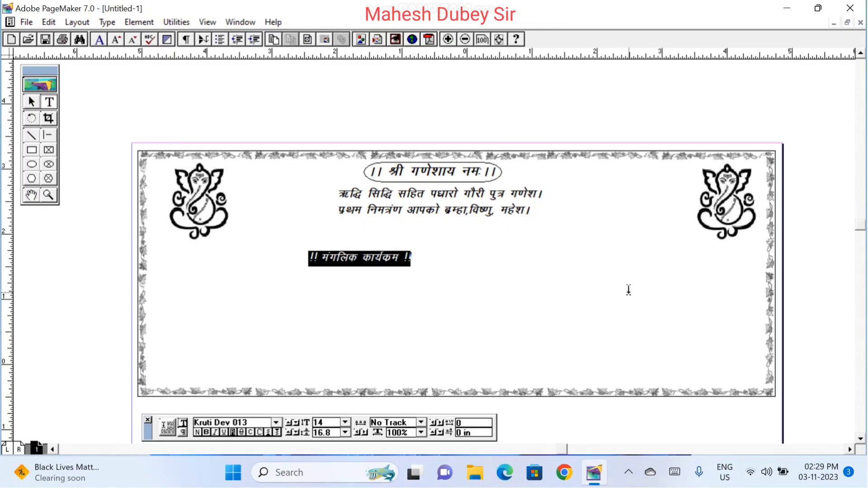
key("ctrl+alt+shift+period")
key("ctrl+alt+shift+period")
key("ctrl+alt+shift+period")
key("ctrl+alt+shift+period")
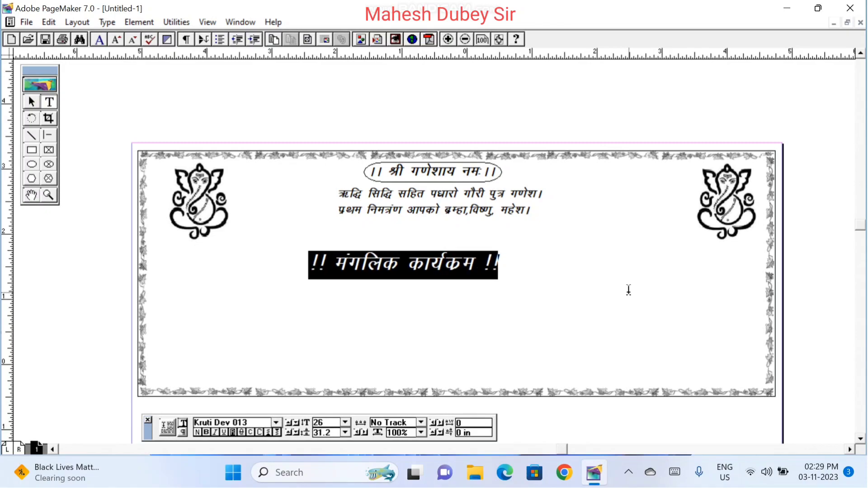
- Narrow the heading frame to 3.25 in and centre it just beneath the verse
left_click(39, 107)
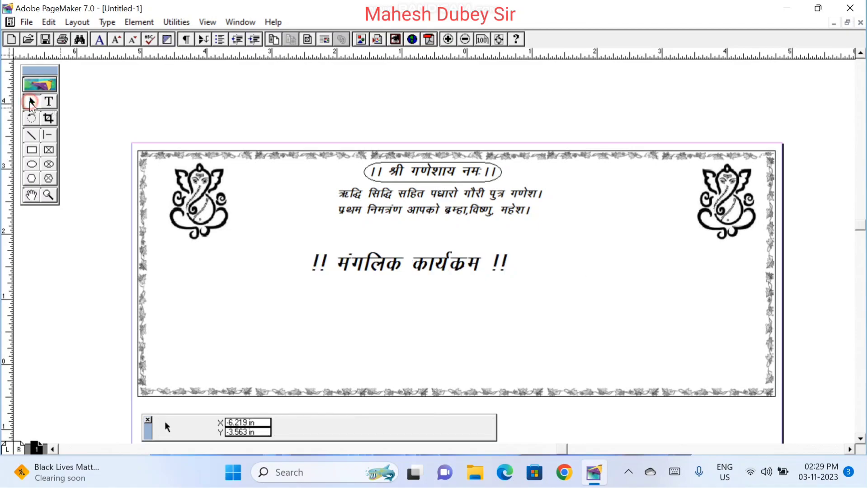
left_click(443, 271)
left_click_drag(444, 270, 454, 248)
left_click_drag(642, 257, 498, 242)
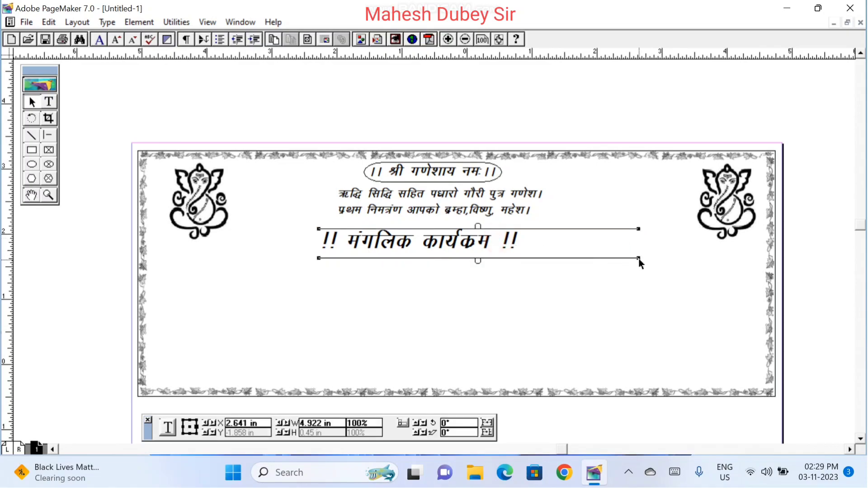
left_click_drag(639, 259, 530, 258)
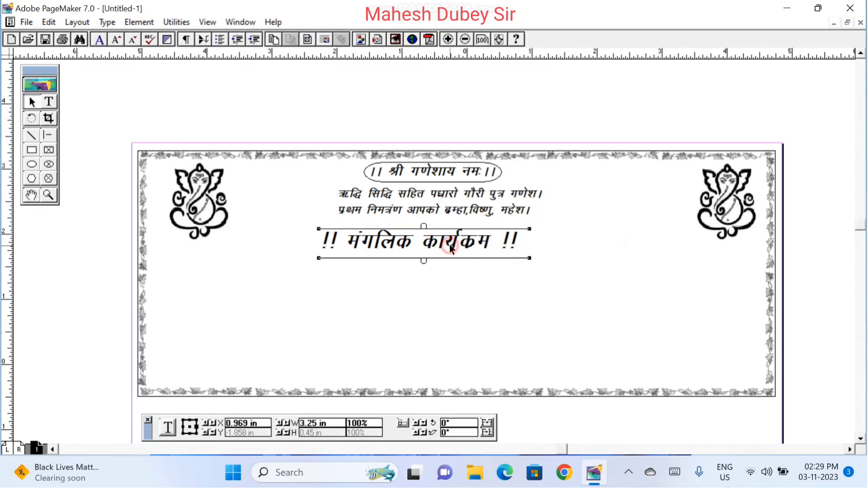
left_click_drag(449, 244, 461, 240)
left_click(478, 293)
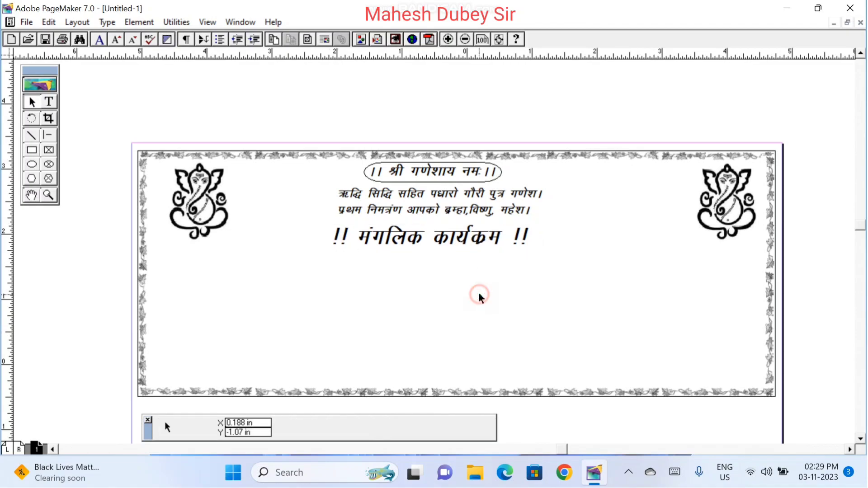
left_click(459, 244)
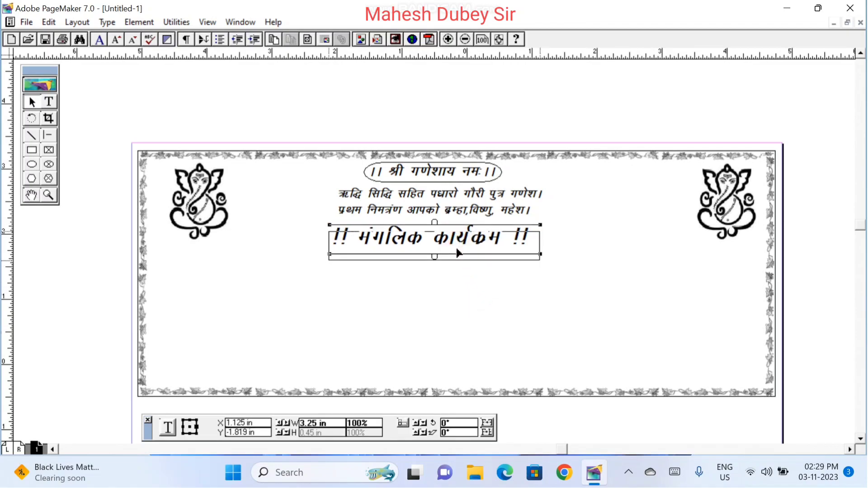
left_click_drag(459, 245, 460, 256)
left_click(461, 301)
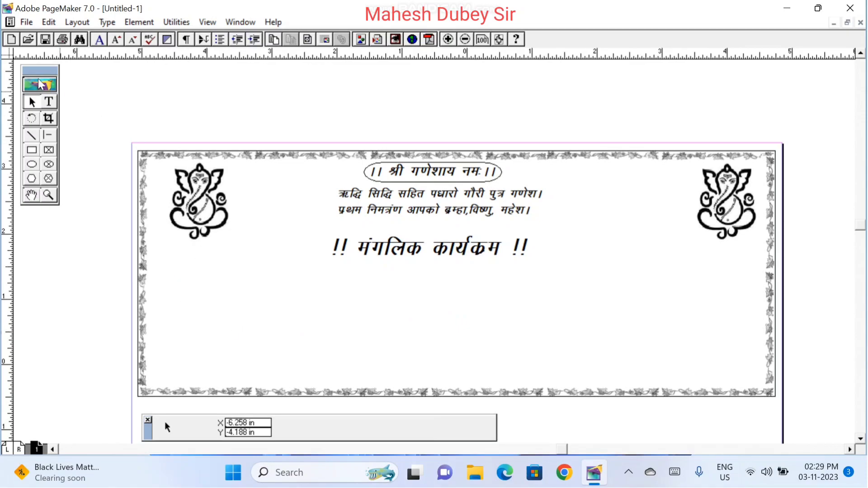
- Place the arch frame image at the left, below the heading
left_click(27, 23)
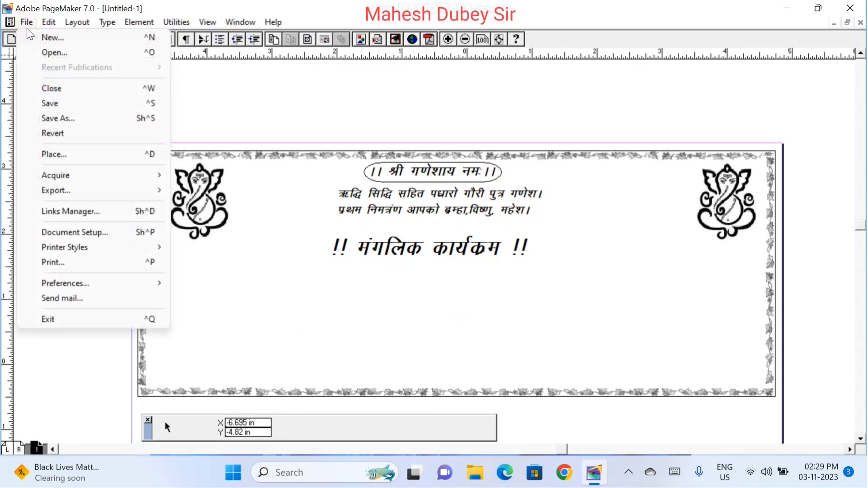
left_click(68, 153)
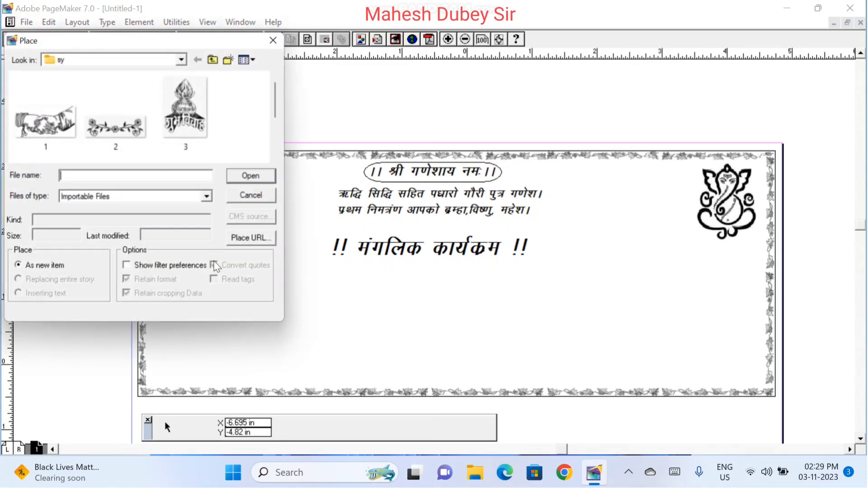
left_click(278, 159)
left_click(117, 117)
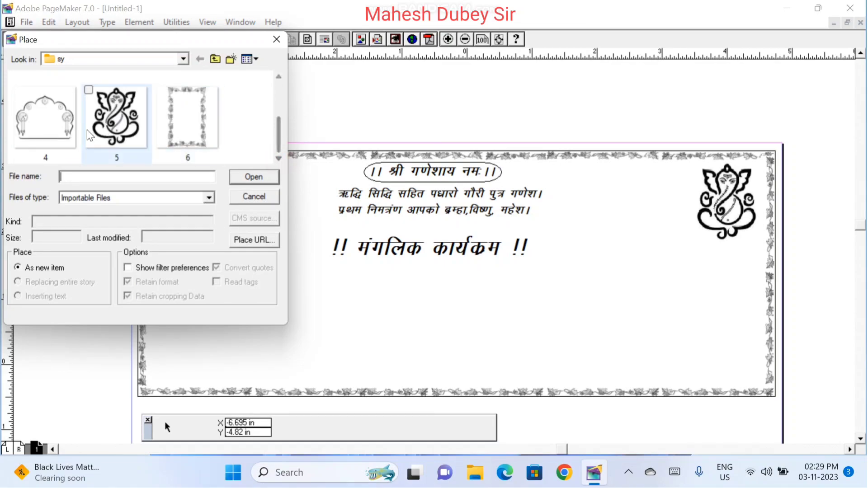
left_click(254, 180)
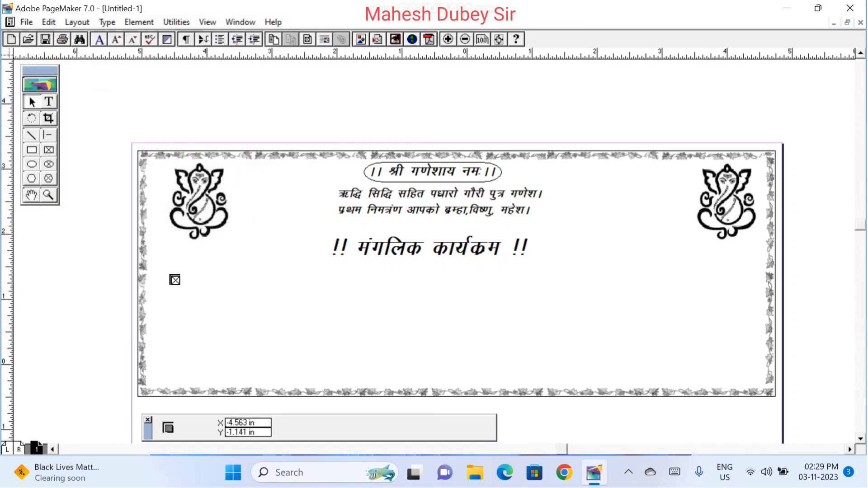
left_click_drag(171, 254, 312, 375)
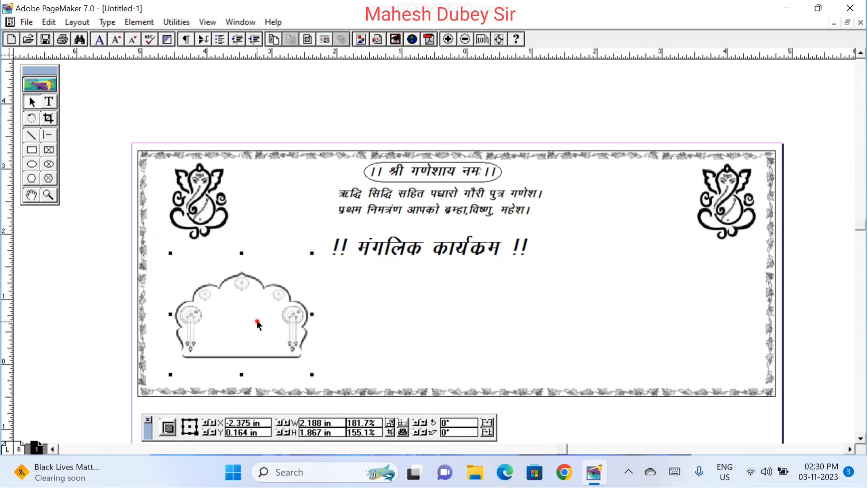
left_click_drag(258, 321, 240, 310)
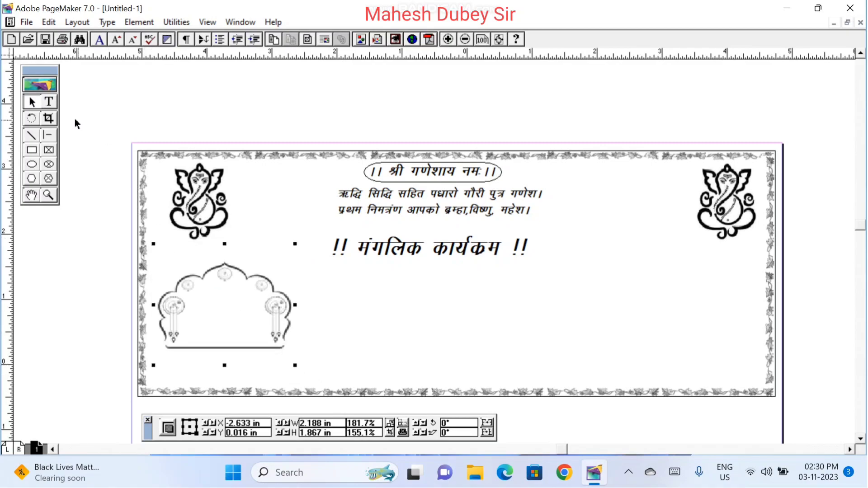
- Crop the empty top and bottom off the arch graphic to about 2.125 × 1.422 in
left_click(48, 118)
left_click_drag(153, 244, 154, 260)
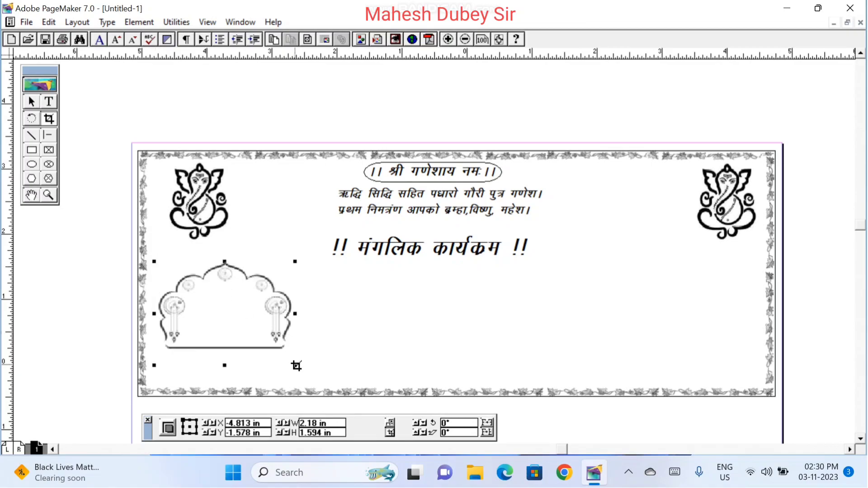
left_click_drag(295, 365, 290, 353)
- Type the event lines 'मातृपूजन', '14', 'जनवरी 2024' and 'रविवार' in a text box inside the arch
left_click(337, 335)
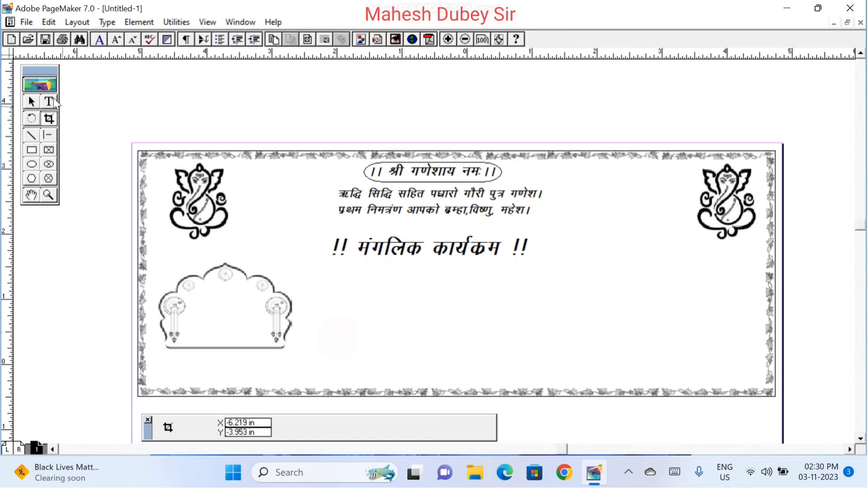
left_click(54, 99)
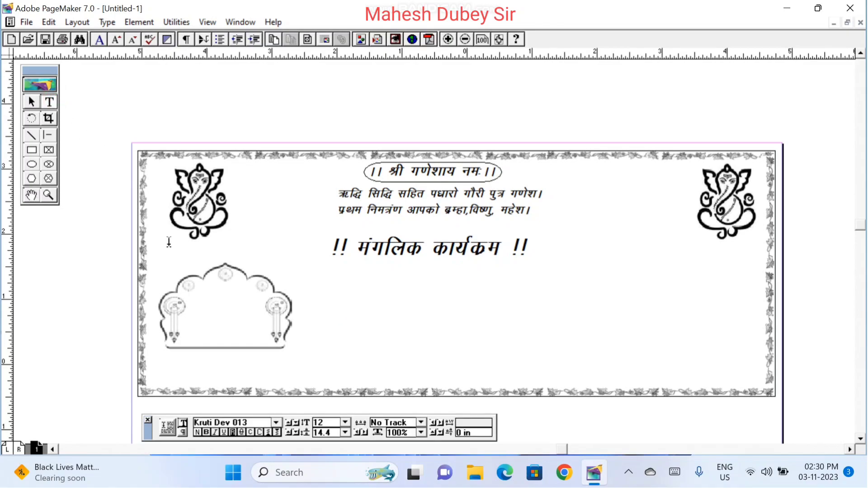
left_click_drag(199, 295, 251, 308)
type("ek")
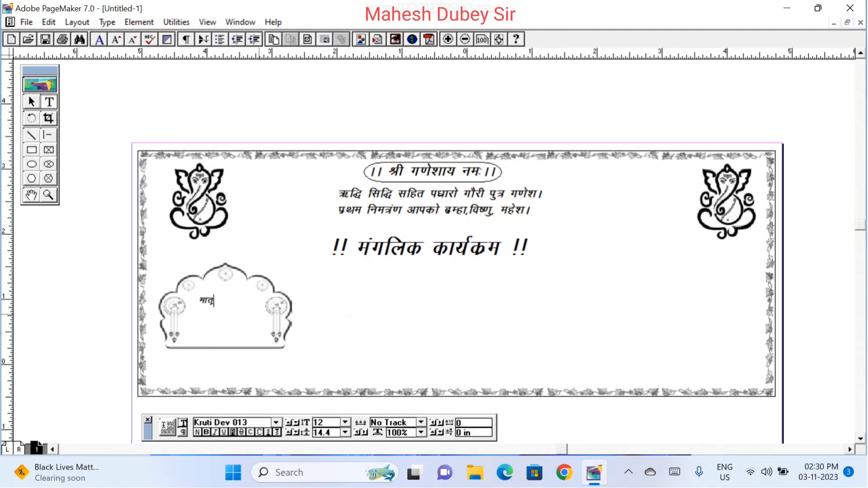
type("r`i")
type("wtu")
type("14")
key("Return")
type("tuojh")
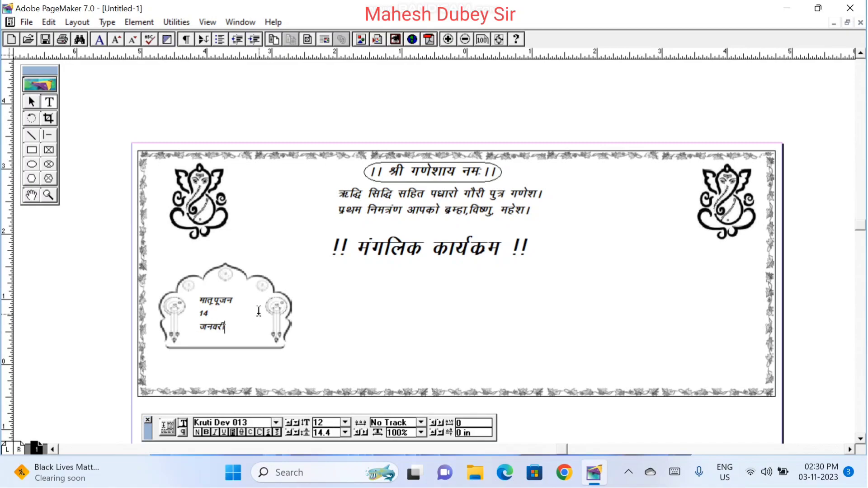
type(" 20")
type(" f")
key("BackSpace")
key("Return")
type("jkk")
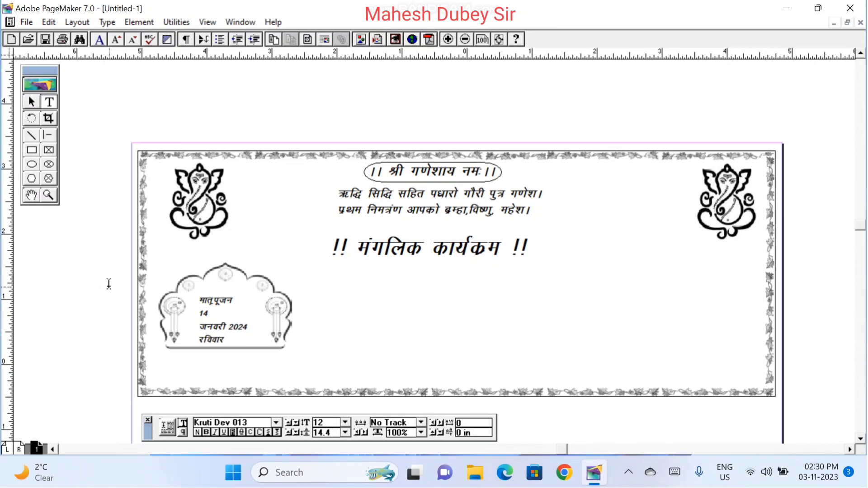
- Widen the event text block so date and weekday share a line, then centre and enlarge the text
left_click(31, 102)
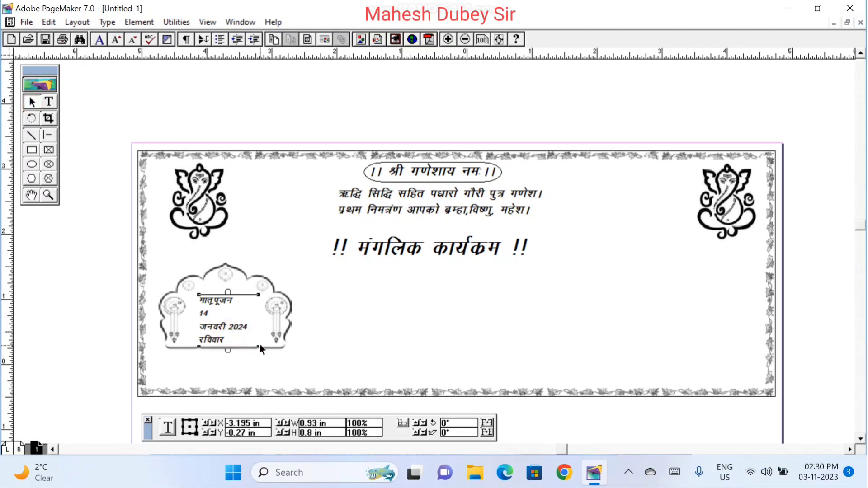
left_click_drag(260, 347, 290, 334)
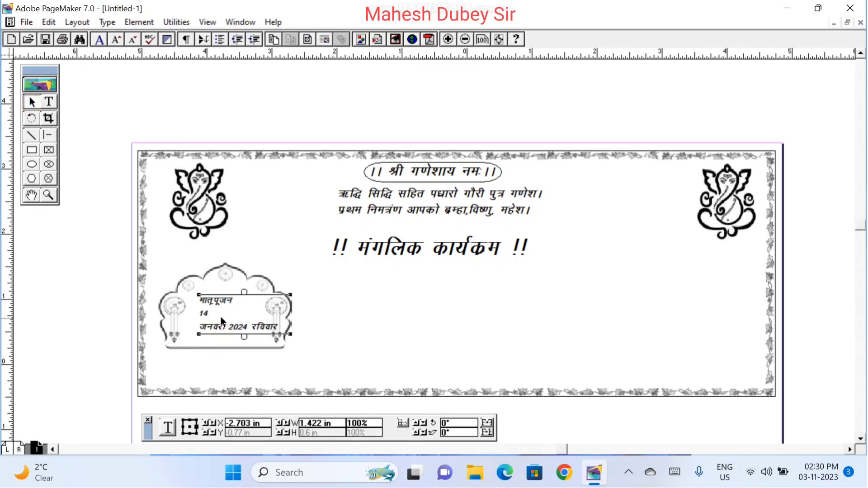
left_click(49, 104)
left_click(211, 300)
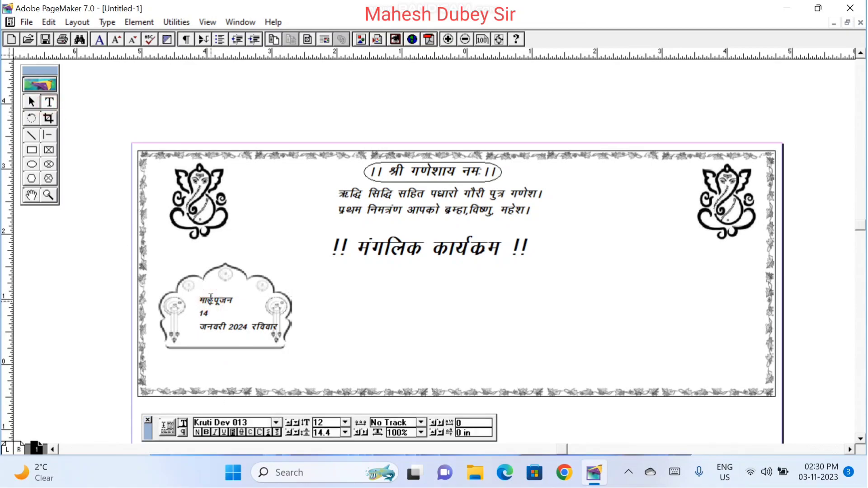
key("ctrl+a")
left_click(183, 433)
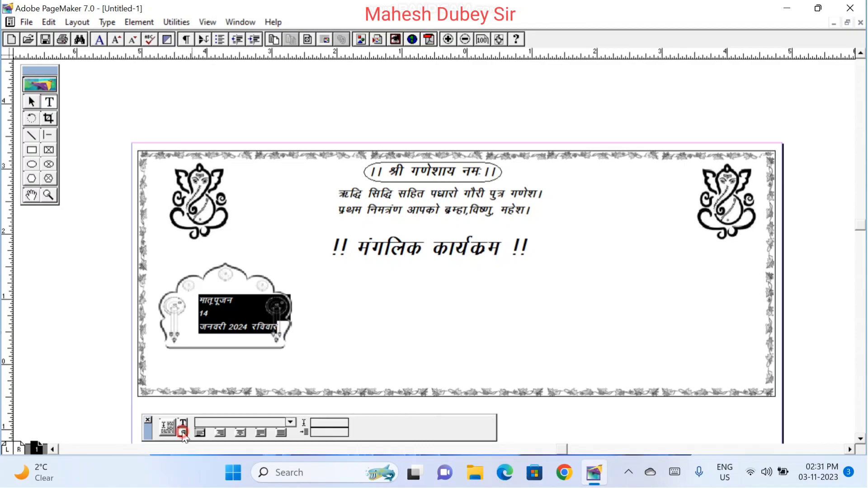
left_click(241, 433)
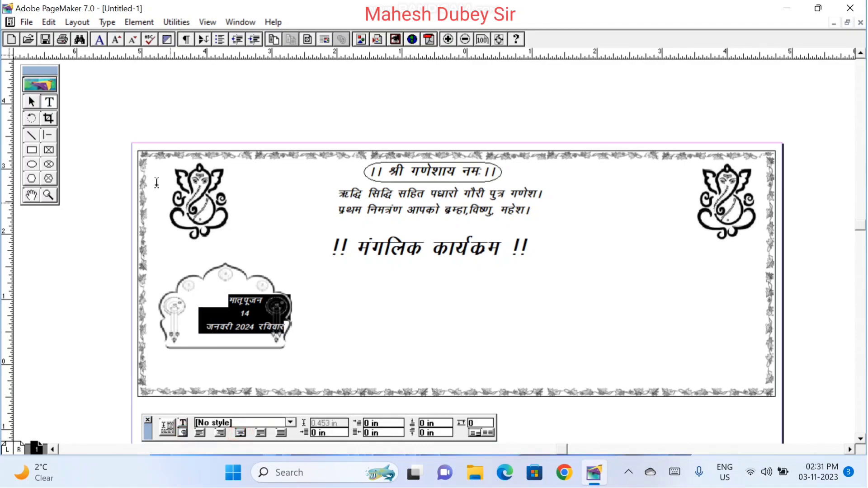
key("ctrl+shift+period")
key("ctrl+shift+period")
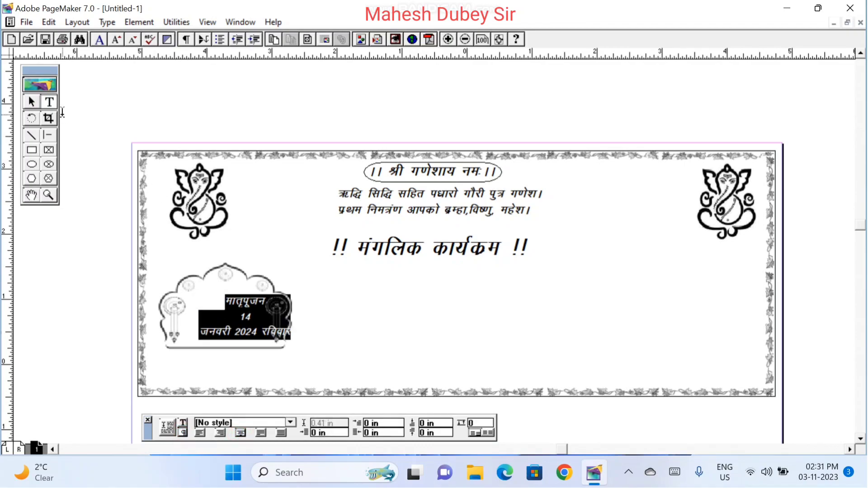
- Move the event text block left so it sits centred inside the arch
left_click(31, 102)
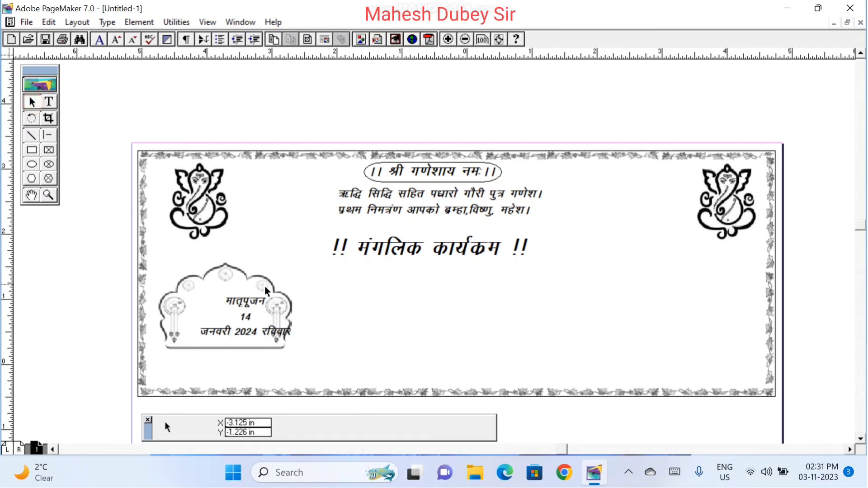
left_click(244, 305)
left_click_drag(244, 306, 226, 304)
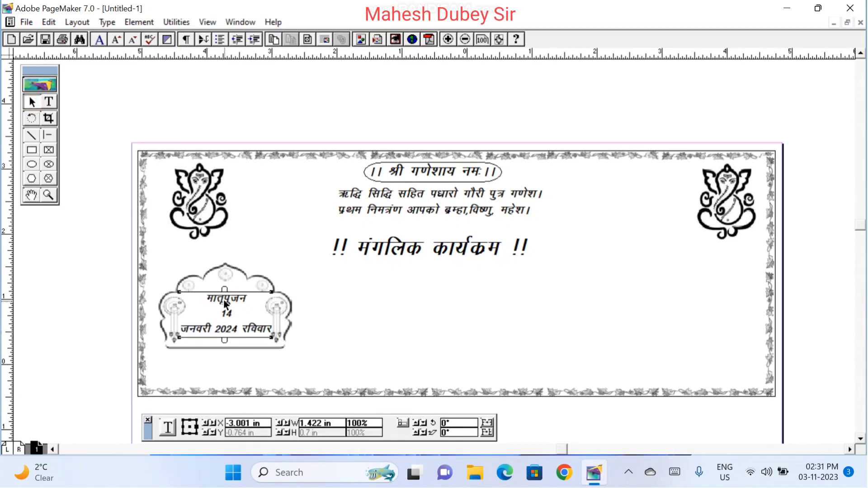
key("Left")
key("Left")
key("Left")
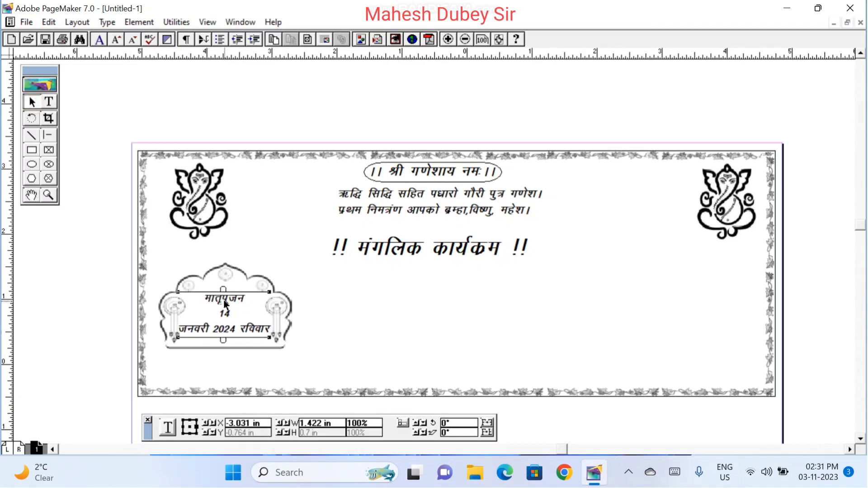
left_click(220, 271)
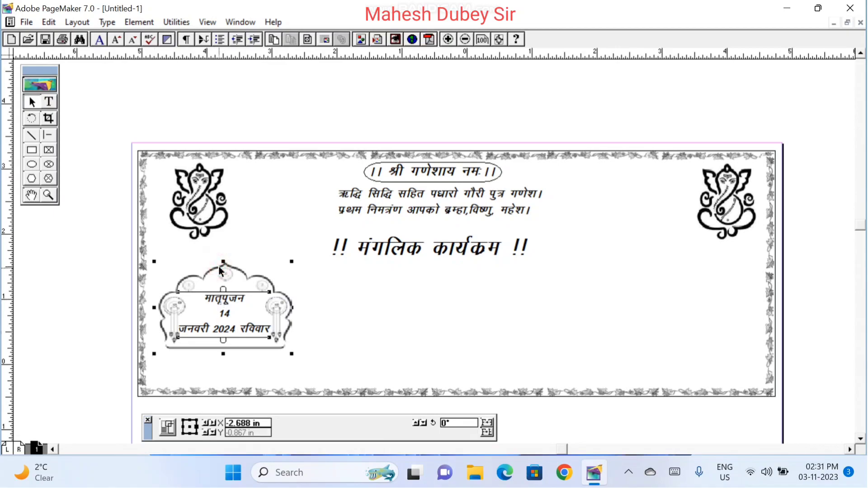
- Drag copies of the arch with its event text across to make four arches in the row
left_click_drag(218, 266, 438, 283)
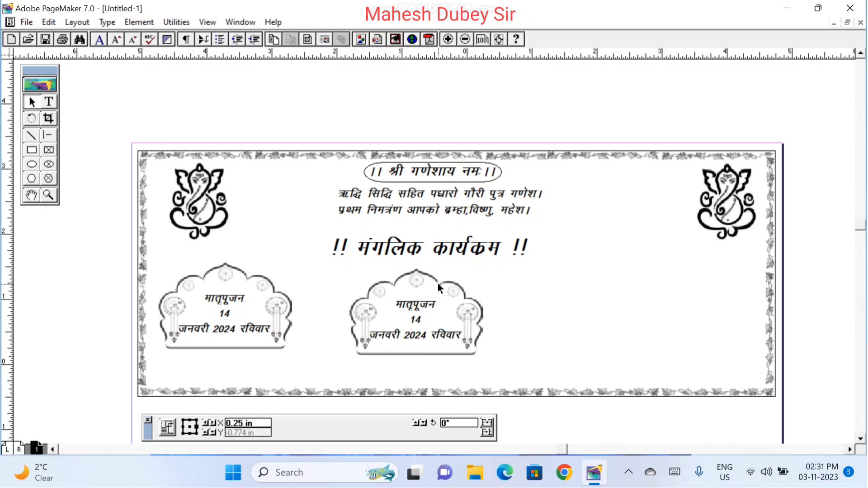
left_click_drag(438, 283, 605, 282)
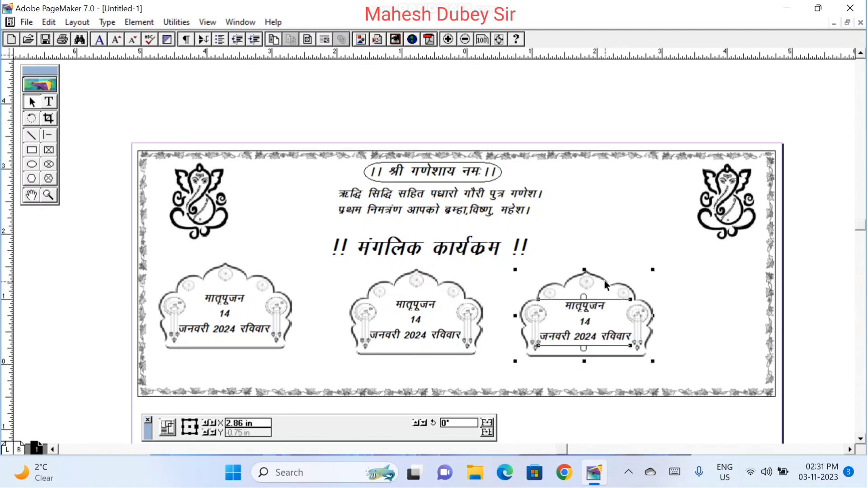
left_click_drag(606, 285, 609, 288)
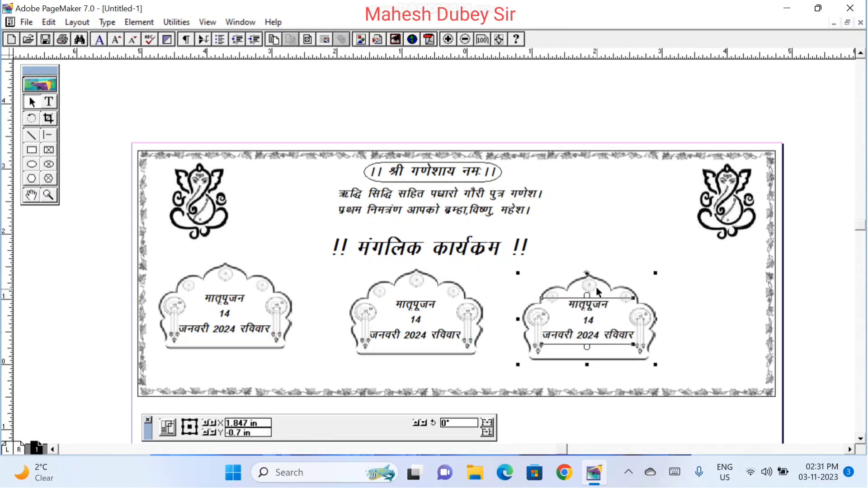
left_click_drag(603, 283, 714, 281)
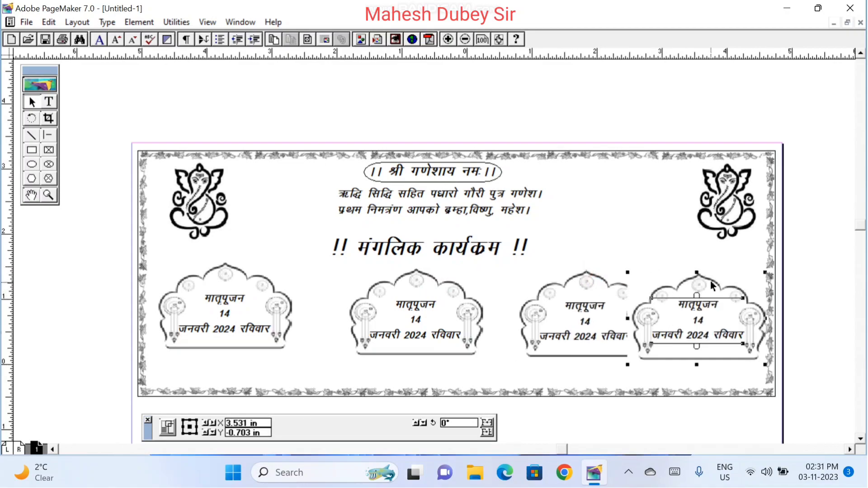
- Nudge the third and rightmost arches and their text left into alignment
left_click(554, 290)
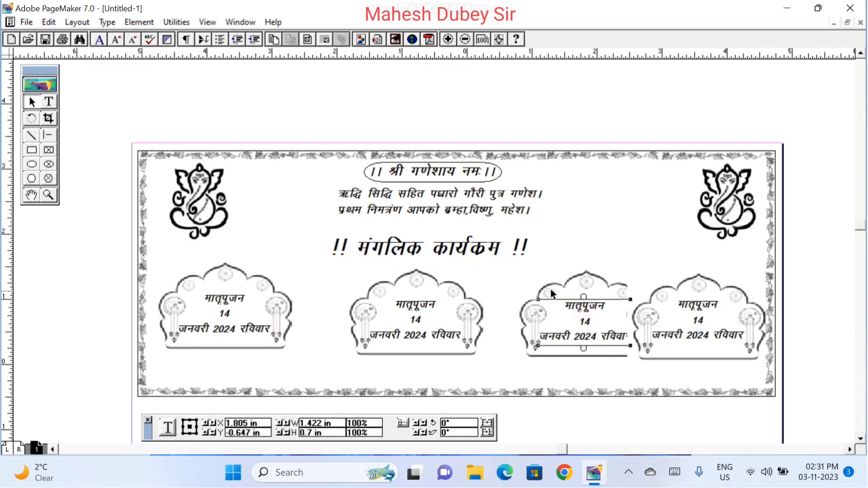
left_click(550, 286, "shift")
key("Left")
key("Left")
key("Left")
key("Left")
key("Left")
key("Left")
key("Left")
key("Left")
key("Left")
key("Left")
key("Left")
key("Left")
key("Left")
key("Left")
key("Left")
key("Left")
key("Left")
key("Left")
key("Left")
key("Left")
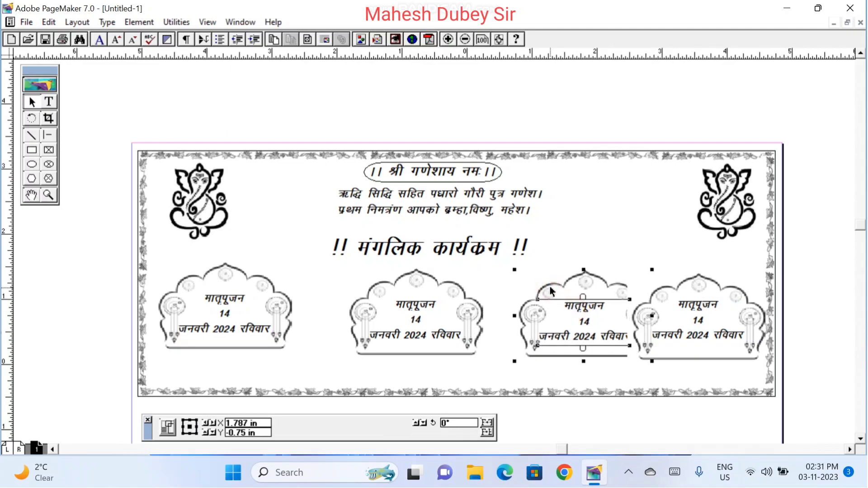
key("Left")
key("Left")
key("Left")
key("Left")
key("Left")
key("Left")
key("Left")
key("Left")
key("Left")
key("Left")
key("Left")
key("Left")
key("Left")
key("Left")
key("Left")
key("Left")
key("Left")
key("Left")
key("Left")
key("Left")
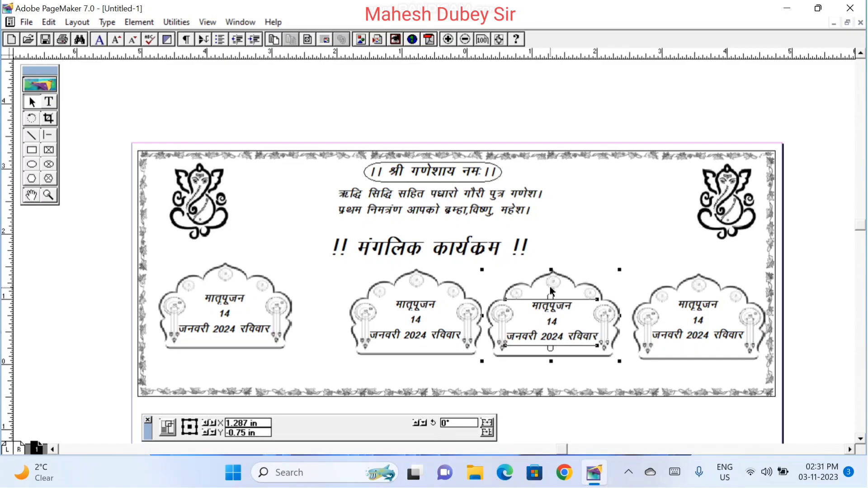
left_click(692, 303)
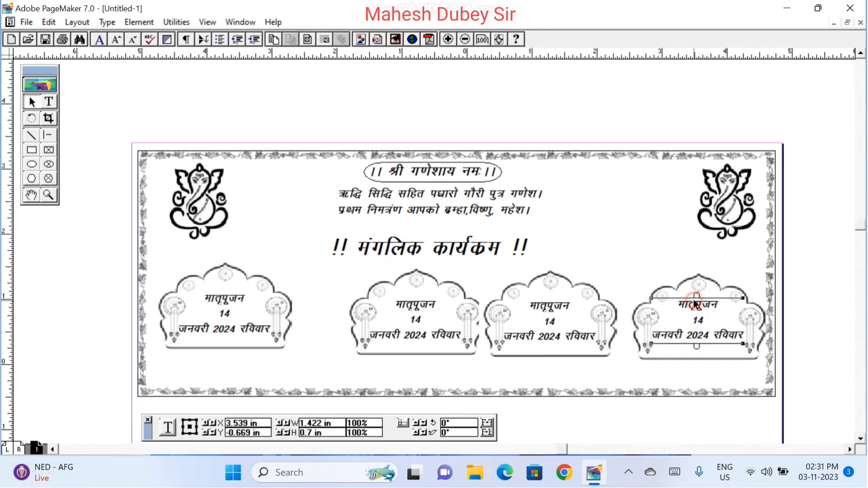
key("Left")
key("Left")
key("Left")
key("Left")
key("Left")
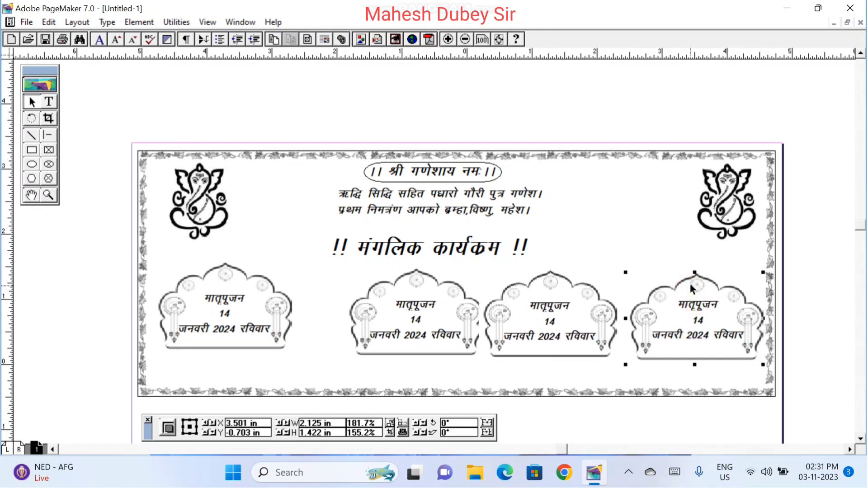
left_click(706, 307)
key("Left")
key("Left")
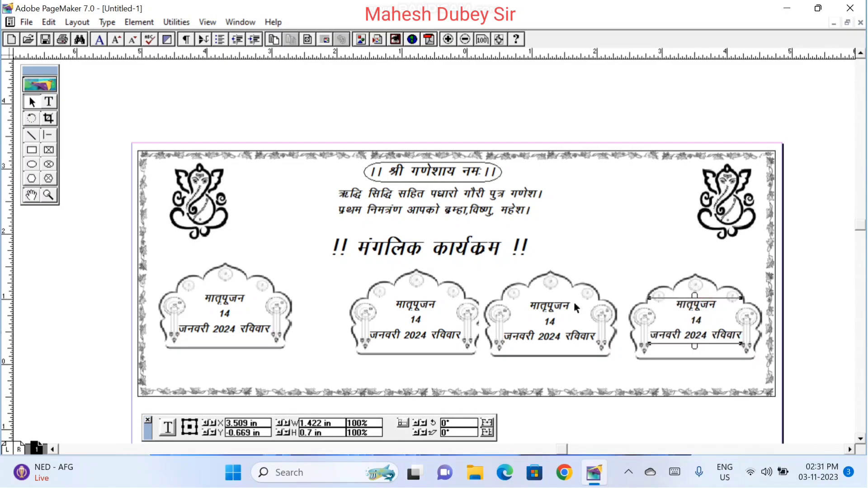
- Shift the second arch and its text slightly left to even the spacing
left_click(414, 325)
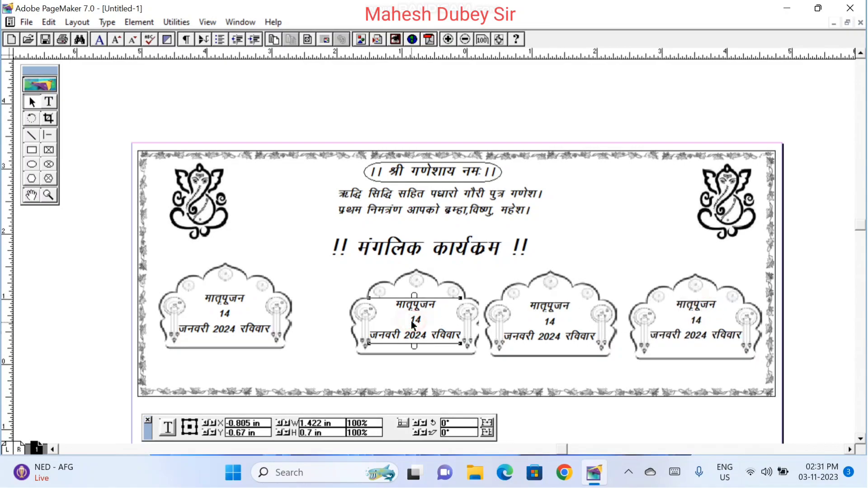
left_click(378, 286, "shift")
key("Left")
key("Left")
key("Left")
key("Left")
key("Left")
key("Left")
key("Left")
key("Left")
key("Left")
key("Left")
key("Left")
key("Left")
key("Left")
key("Left")
key("Left")
key("Left")
key("Left")
key("Left")
key("Left")
key("Left")
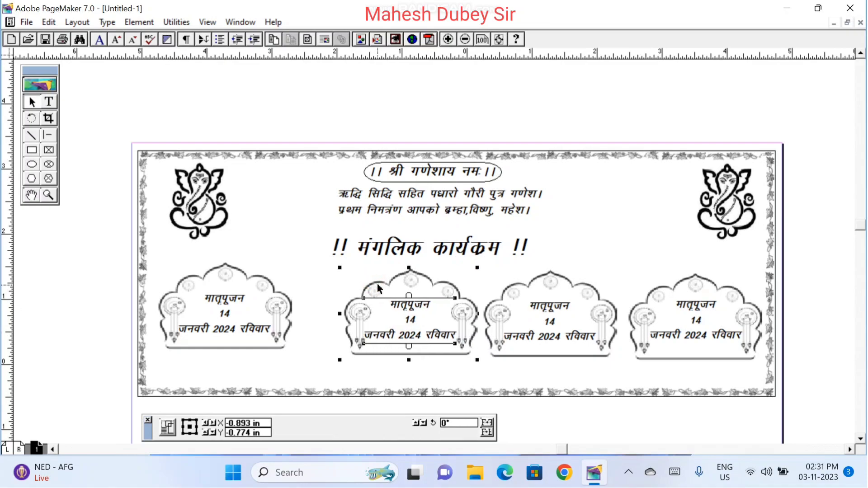
key("Left")
key("Left")
key("Left")
key("Left")
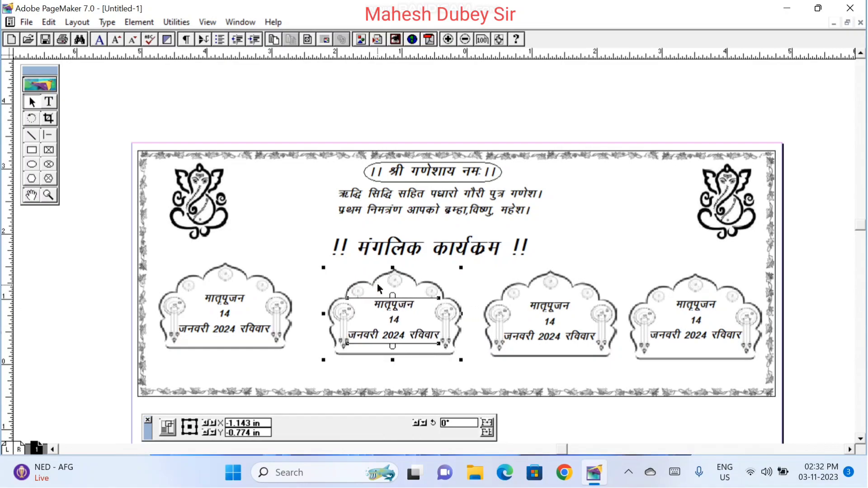
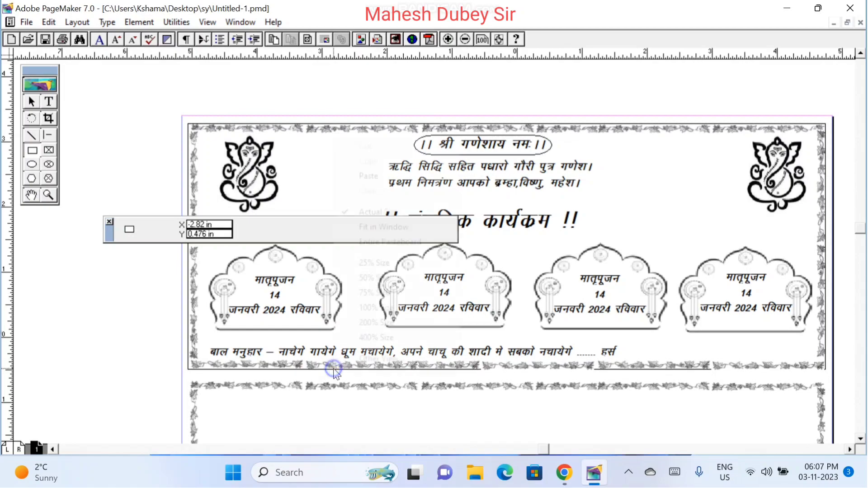
- Fit the whole page in the window to show the empty bordered lower panel
right_click(333, 369)
left_click(403, 233)
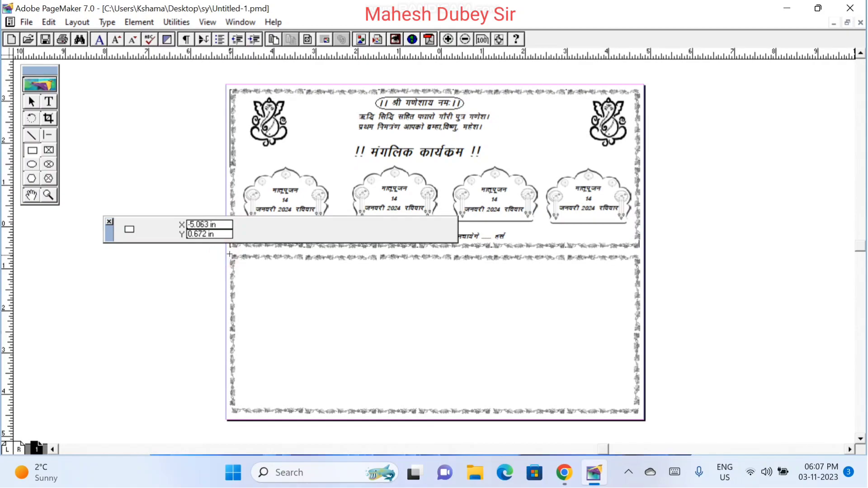
- Replace the rounded rectangle with a square-cornered rectangle drawn around the lower panel
left_click_drag(229, 255, 430, 400)
key("Delete")
double_click(26, 151)
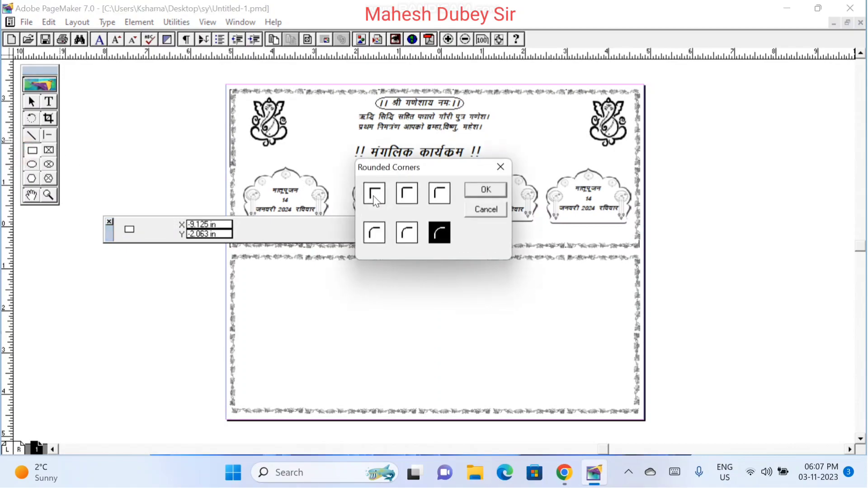
left_click(375, 194)
left_click(483, 188)
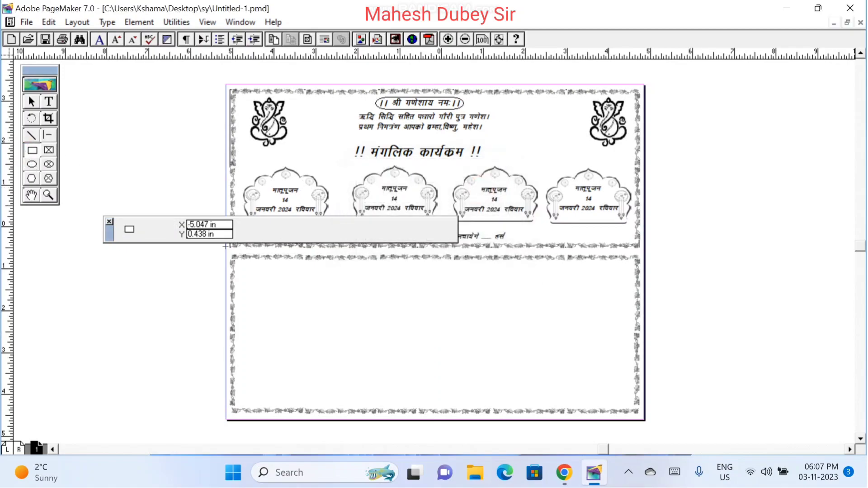
mouse_move(230, 253)
left_mouse_down()
mouse_move(281, 334)
mouse_move(374, 407)
mouse_move(647, 423)
mouse_move(640, 414)
left_mouse_up()
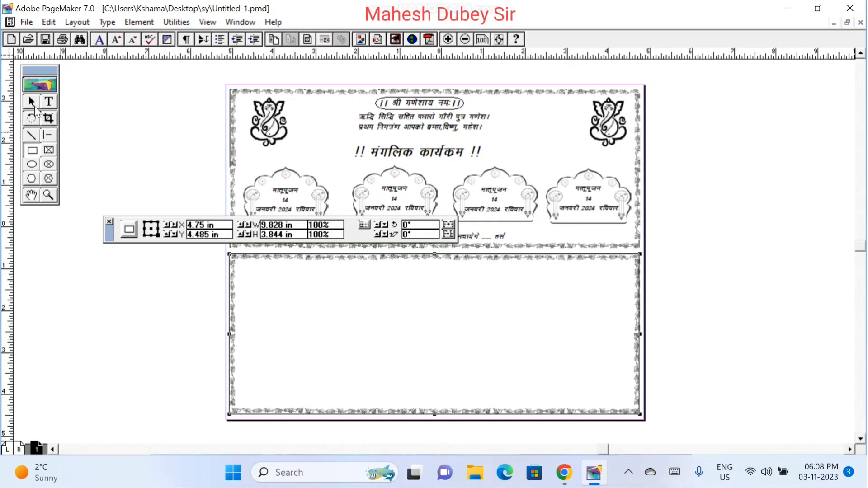
- Resize and nudge the rectangle to 9.847 in wide, lining up with the decorative border
left_click(34, 107)
left_click(640, 340)
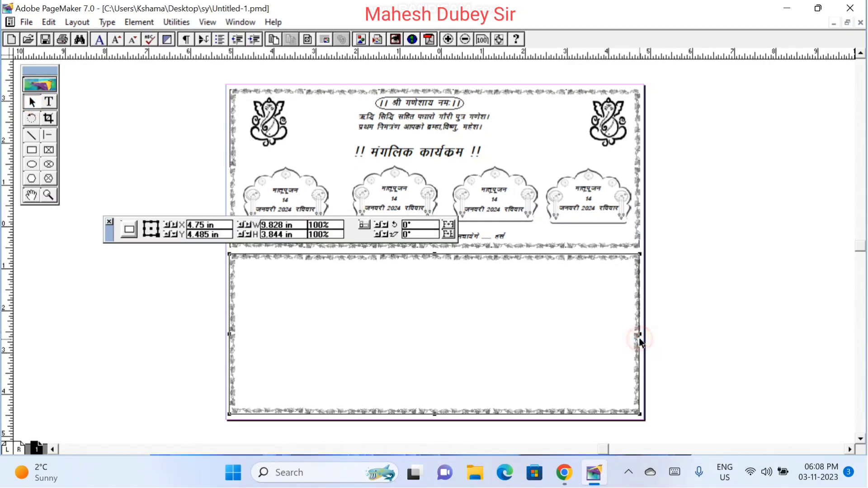
left_click_drag(640, 335, 644, 337)
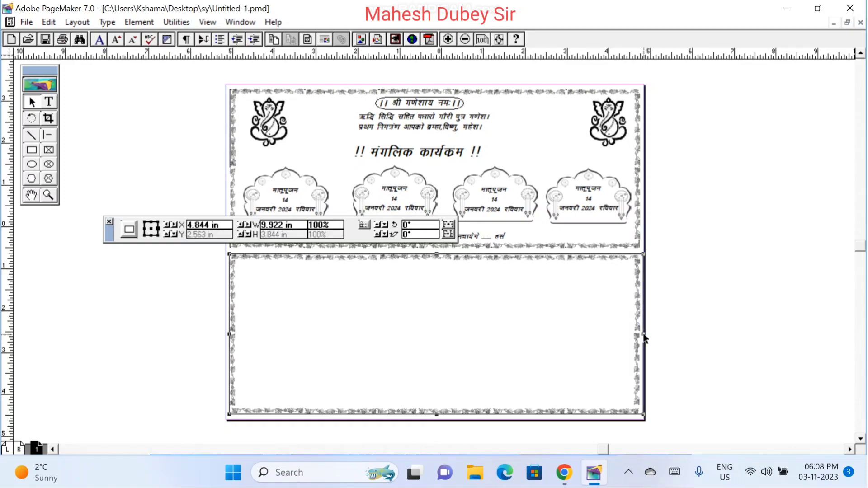
key("Left")
key("Left")
key("Left")
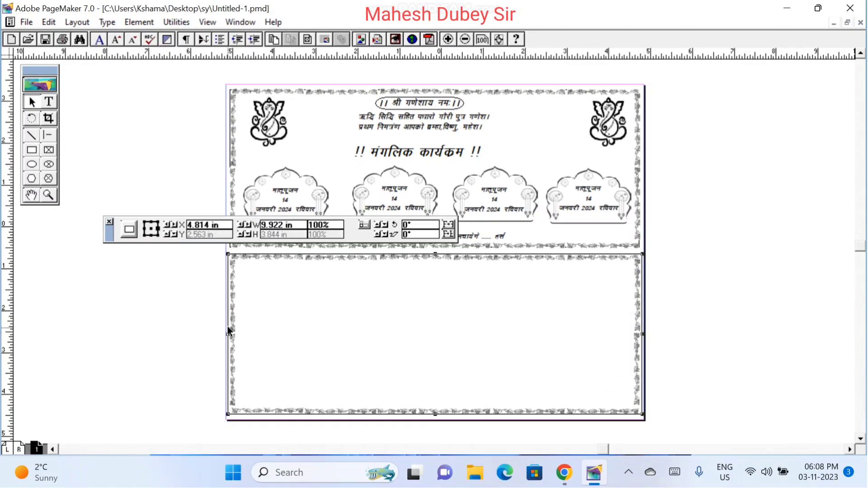
key("Left")
key("Left")
key("Left")
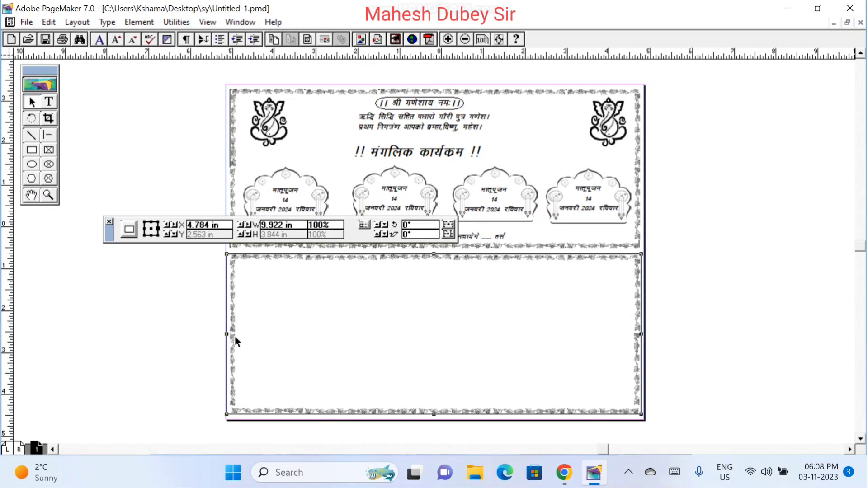
left_click_drag(226, 335, 230, 334)
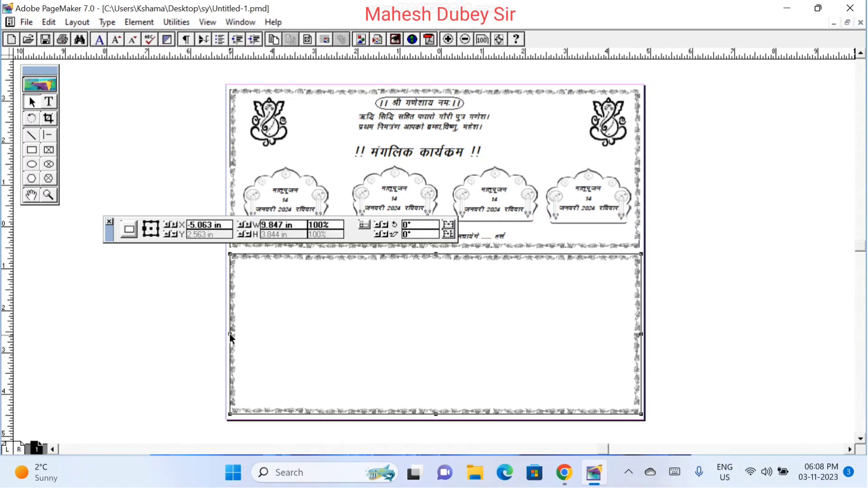
left_click(128, 344)
right_click(392, 306)
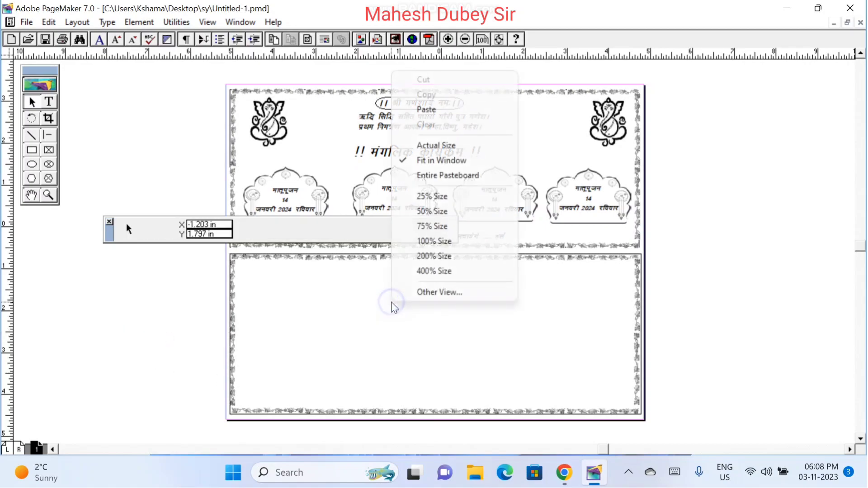
- Zoom the page to Actual Size and close the Control palette
left_click(469, 147)
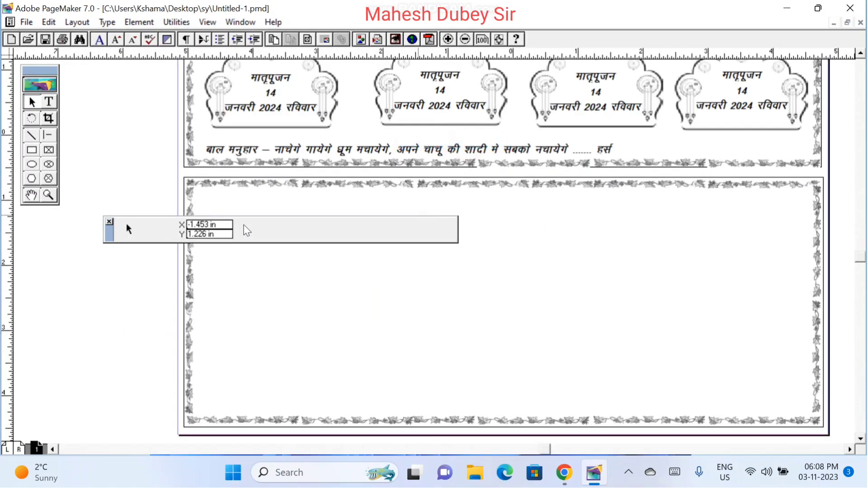
left_click_drag(113, 239, 175, 196)
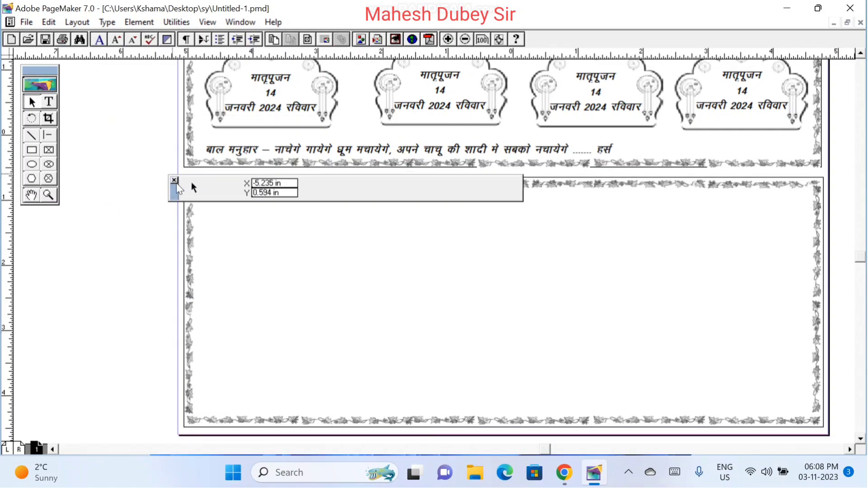
left_click(174, 180)
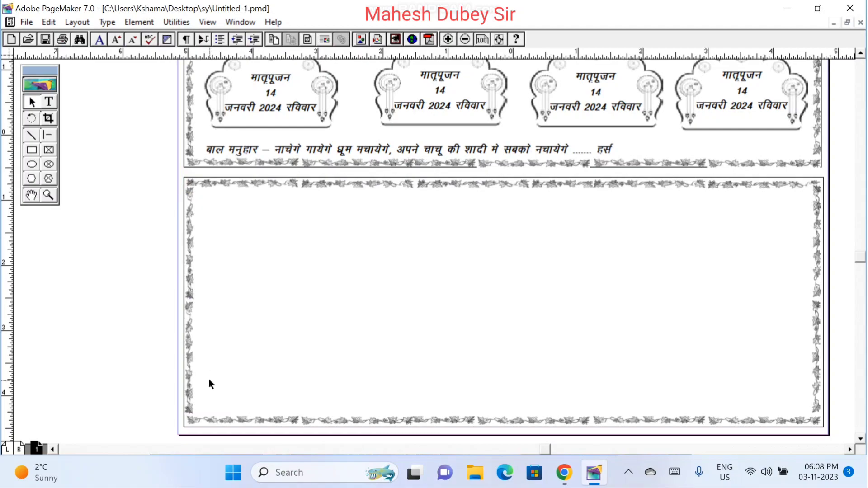
- Type 'स्नेही स्वजन, ईश्वर की असीम अनुकम्पा से–' in a new frame at the lower panel's top left
left_click(50, 101)
left_click_drag(205, 198, 389, 232)
type("स्नेही स्वजन")
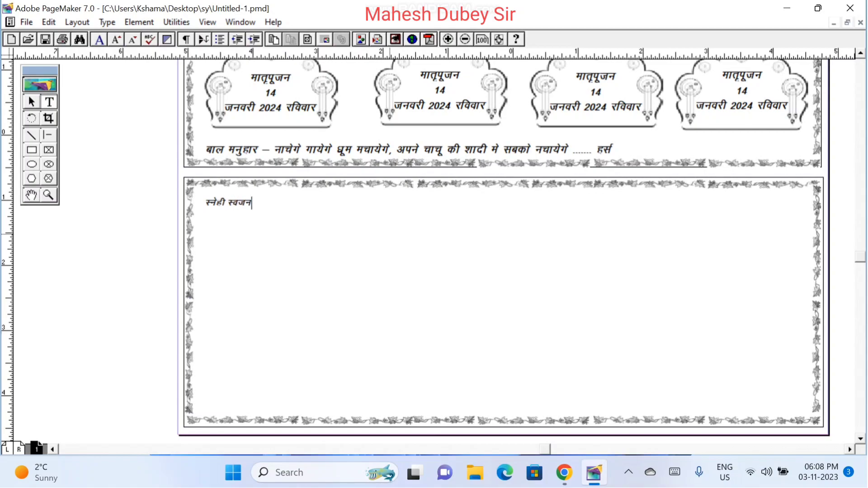
type(", ")
type("इ")
type("स")
type("्वर की")
type(" असीम ")
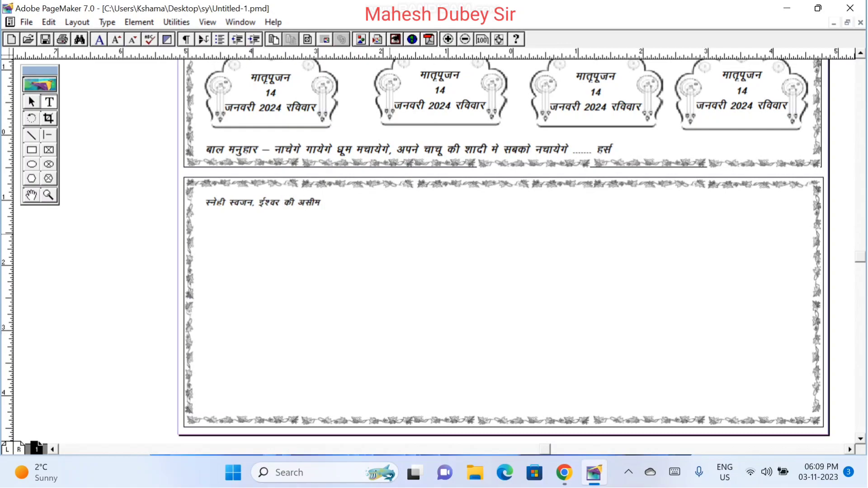
type("अनुकम्पा से-")
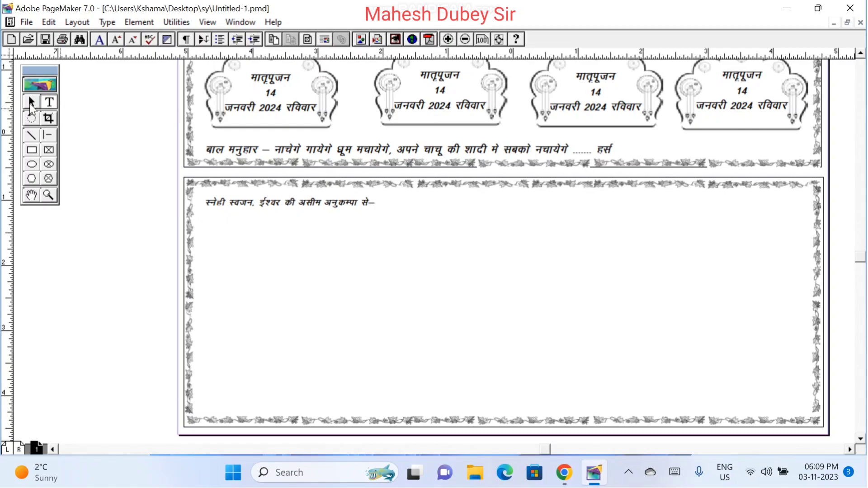
- Shift the greeting line slightly up and left
left_click(31, 103)
left_click(238, 200)
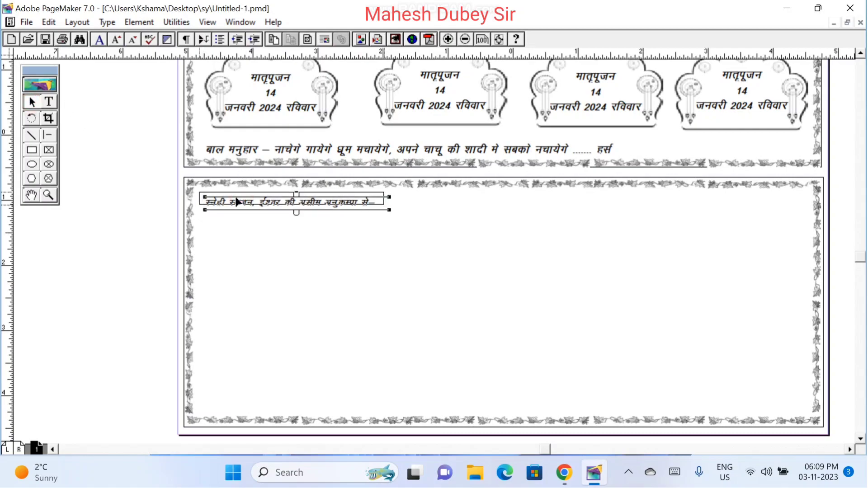
left_click_drag(237, 202, 236, 196)
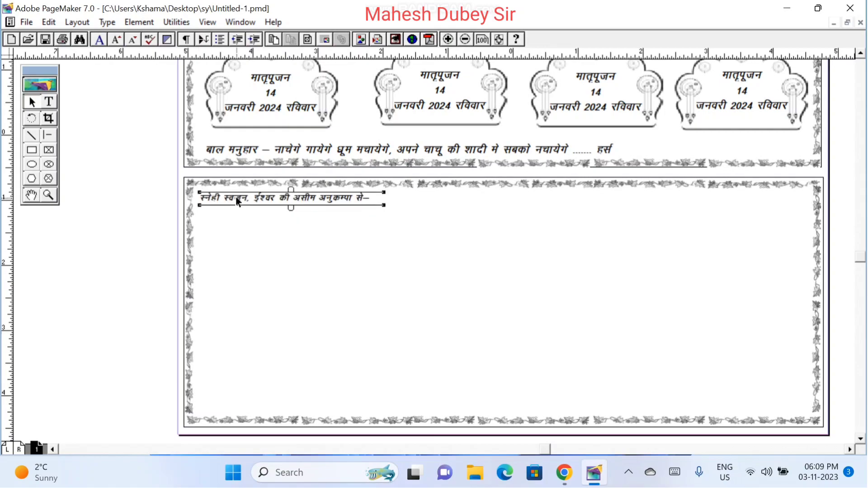
left_click(267, 231)
- Add the groom's name (चि.) and a सुपुत्र– line with his father's name below it
left_click(49, 102)
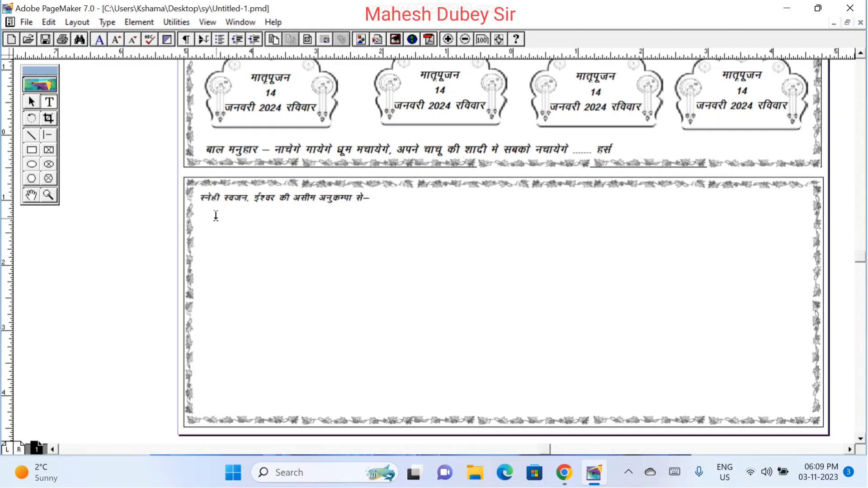
left_click_drag(217, 223, 381, 252)
type("fp lqthr")
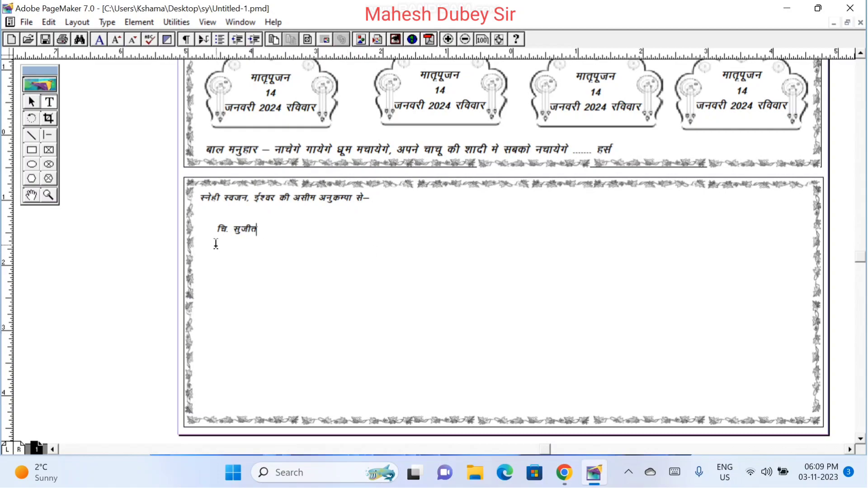
left_click(217, 246)
left_click_drag(266, 271, 295, 270)
type("lqiq=& jkepUnz")
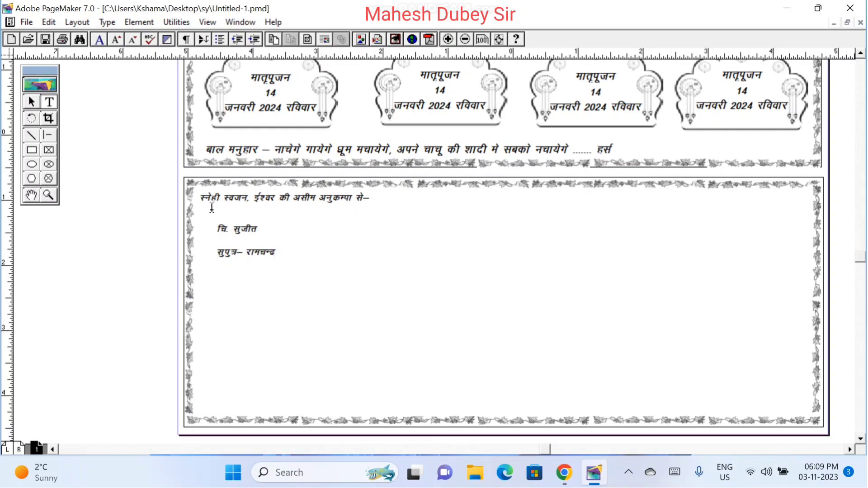
- Enlarge both name lines and move the groom's name block right and down
triple_click(227, 231)
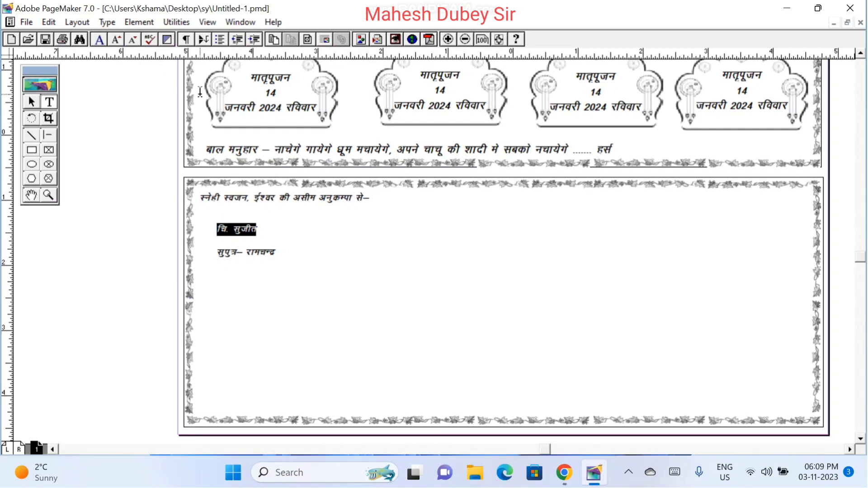
key("ctrl+shift+period")
key("ctrl+shift+period")
key("ctrl+shift+period")
key("ctrl+shift+period")
key("ctrl+shift+period")
key("ctrl+shift+period")
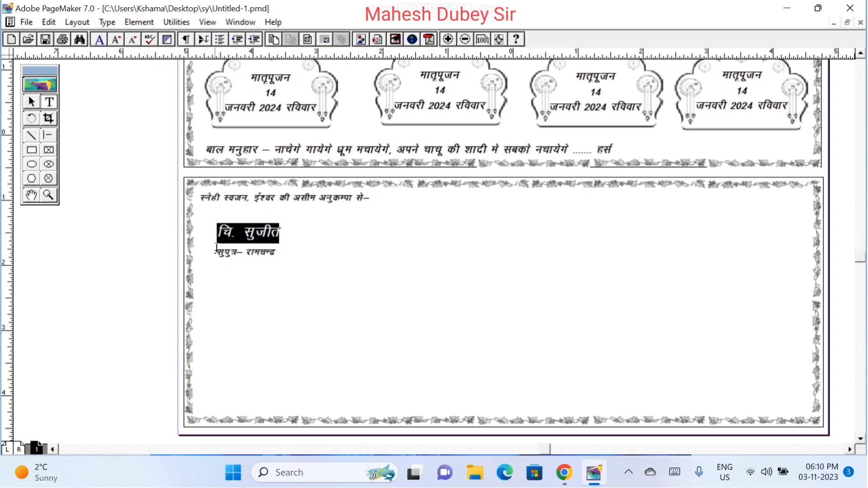
triple_click(221, 253)
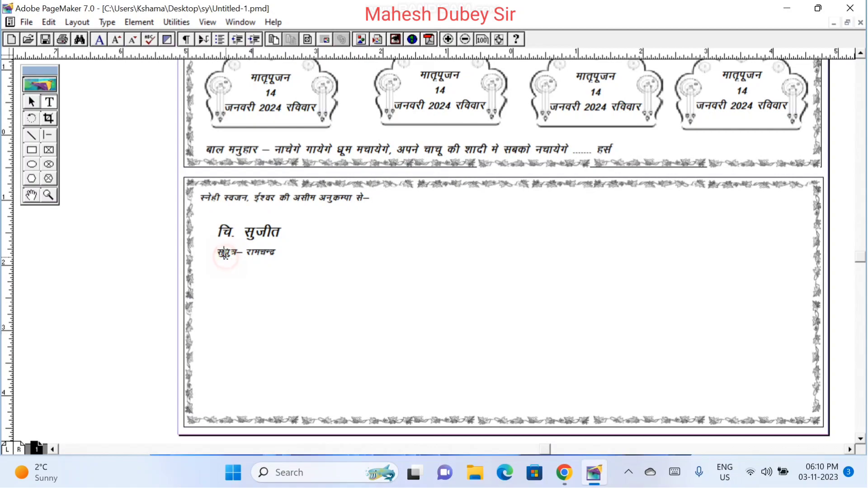
key("ctrl+shift+period")
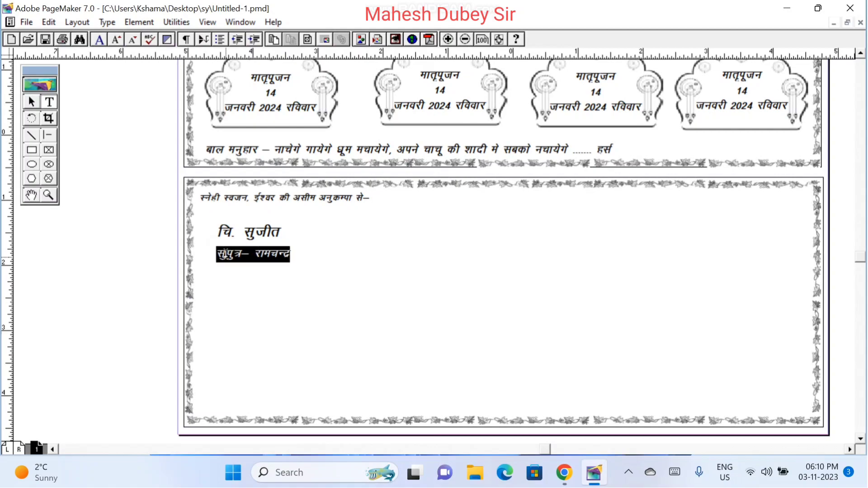
key("Escape")
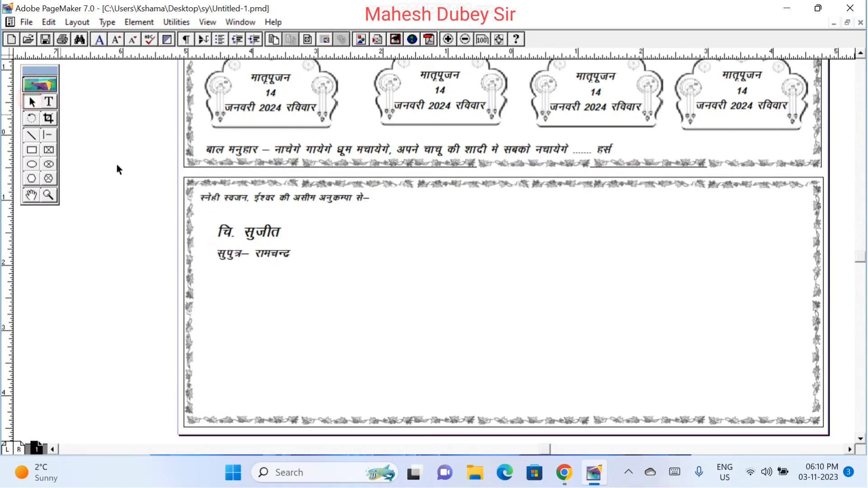
left_click_drag(246, 235, 264, 262)
left_click(295, 273)
left_click(261, 253)
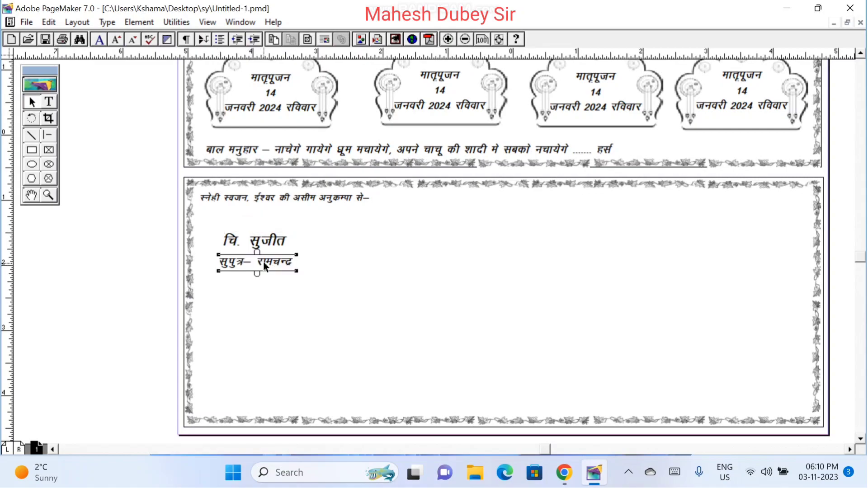
left_click(348, 280)
- Try placing handshake image 1 and dismiss the cannot-place error
left_click(30, 23)
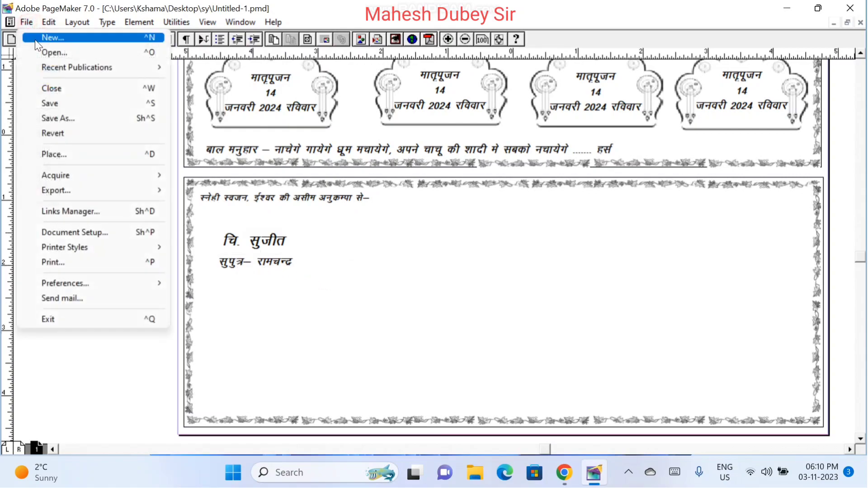
left_click(96, 153)
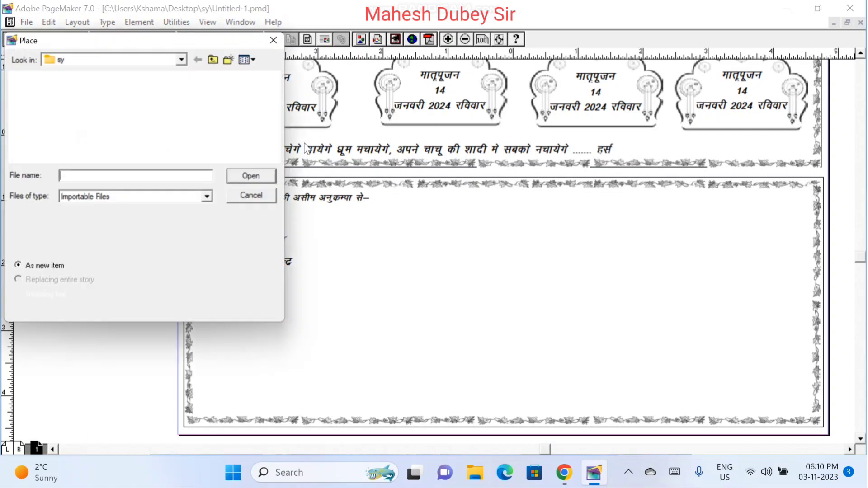
left_click(44, 126)
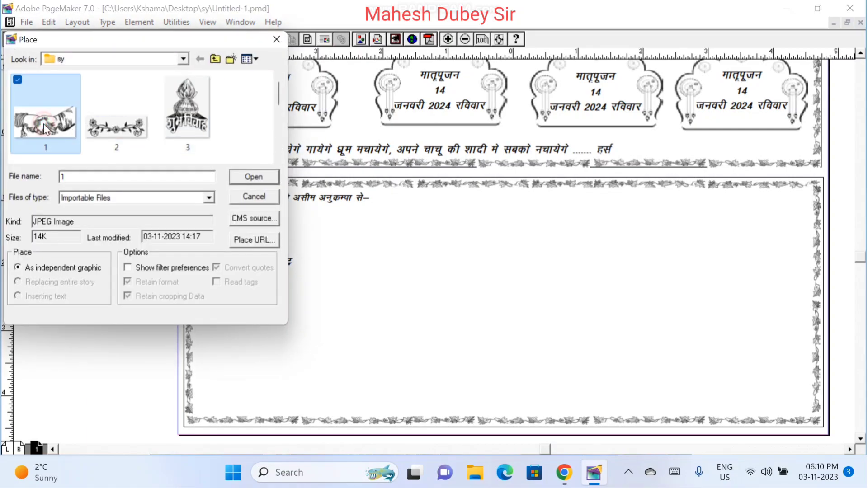
left_click(232, 177)
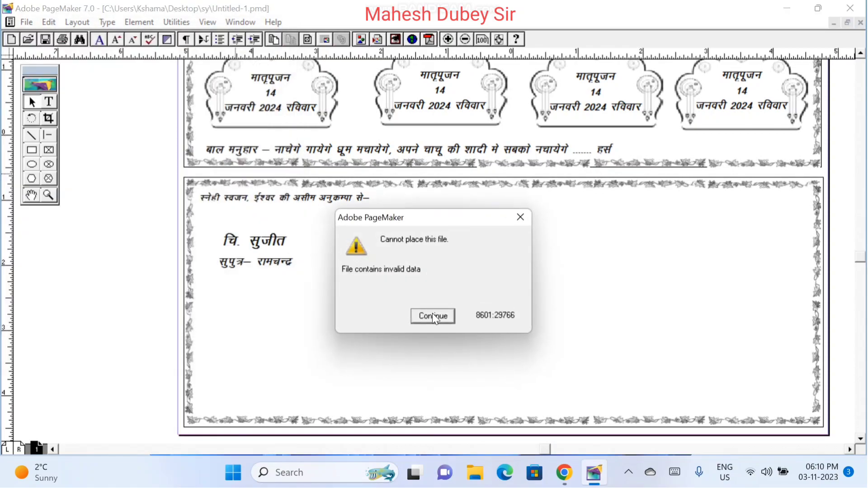
left_click(432, 316)
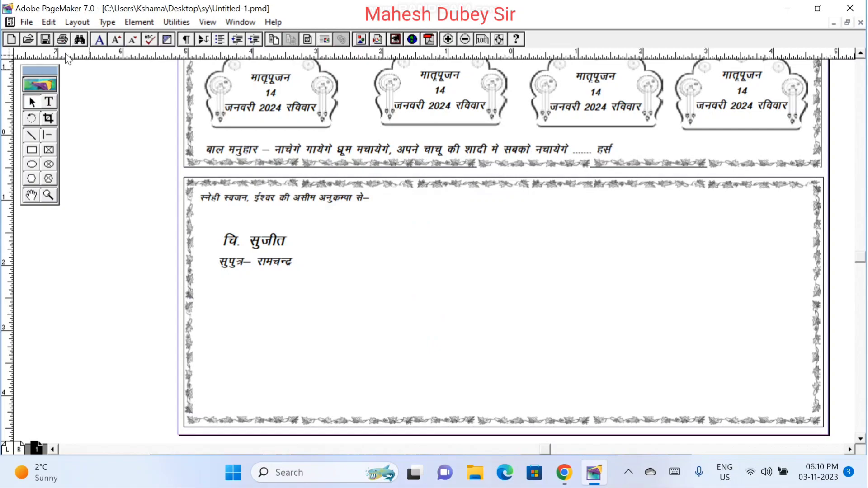
- Reopen the Place dialog and bring up file options for image 1
left_click(29, 22)
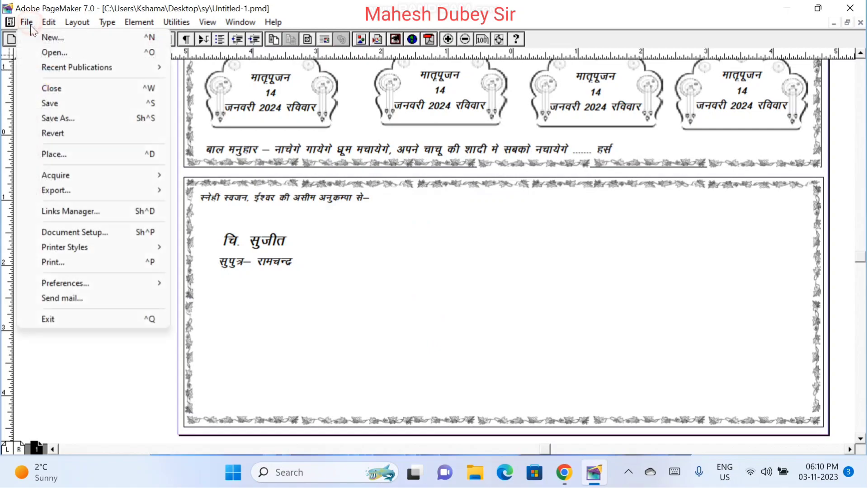
left_click(95, 156)
left_click(51, 125)
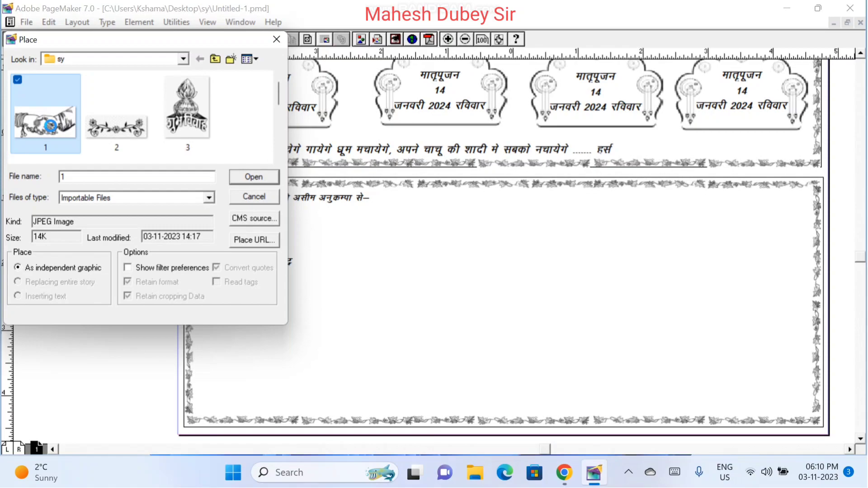
right_click(51, 126)
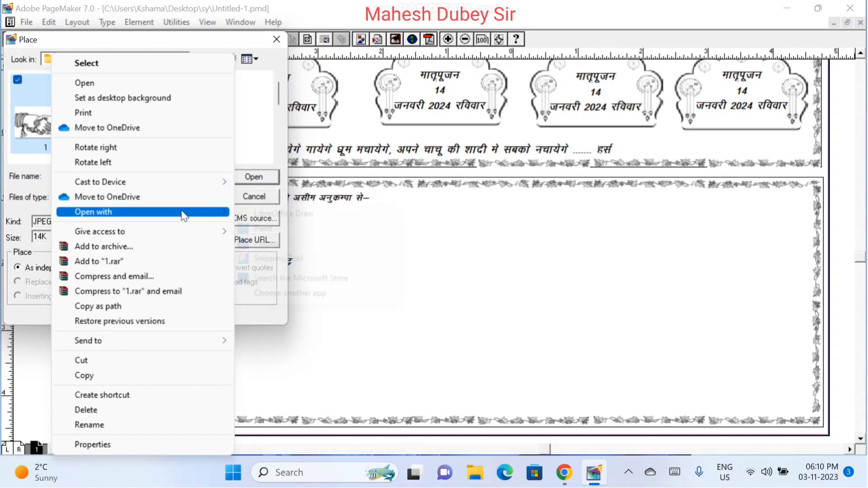
- Open image 1 in Paint, save it as JPEG over 1.jpg in sy, and close Paint
mouse_move(184, 214)
left_click(277, 233)
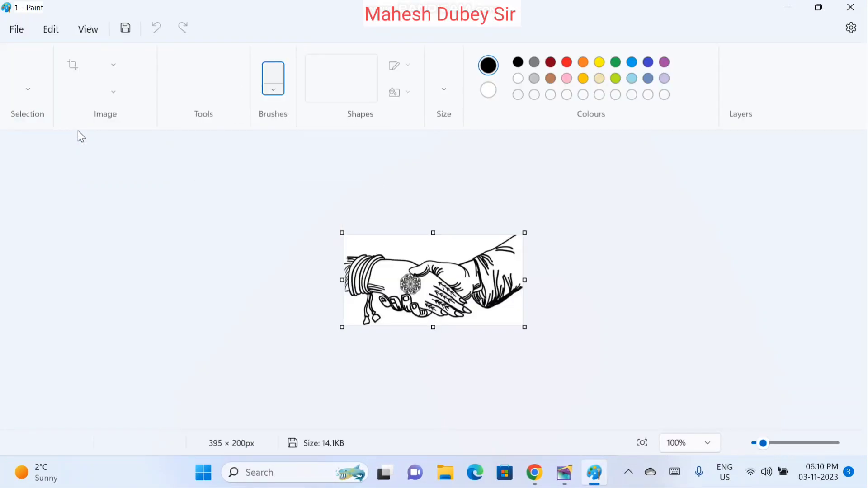
left_click(20, 34)
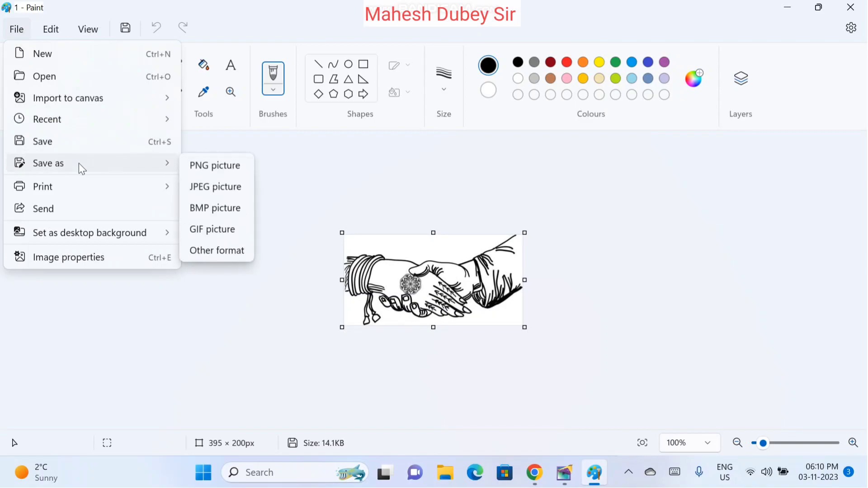
left_click(223, 187)
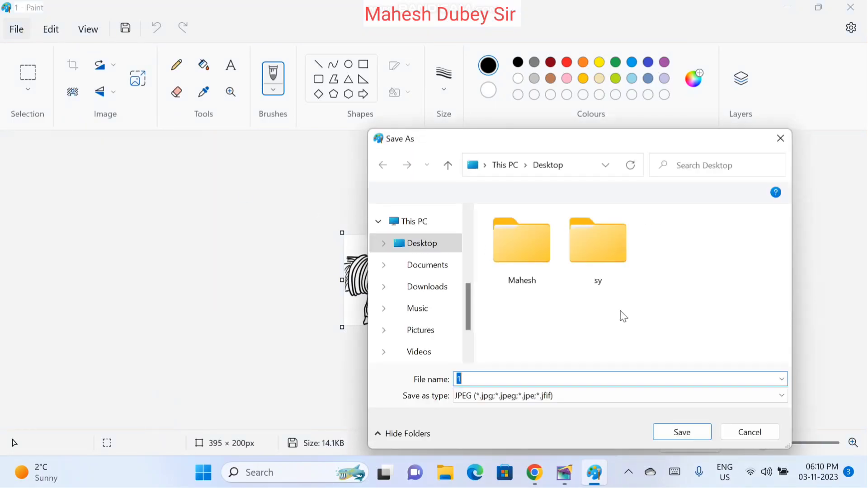
double_click(597, 253)
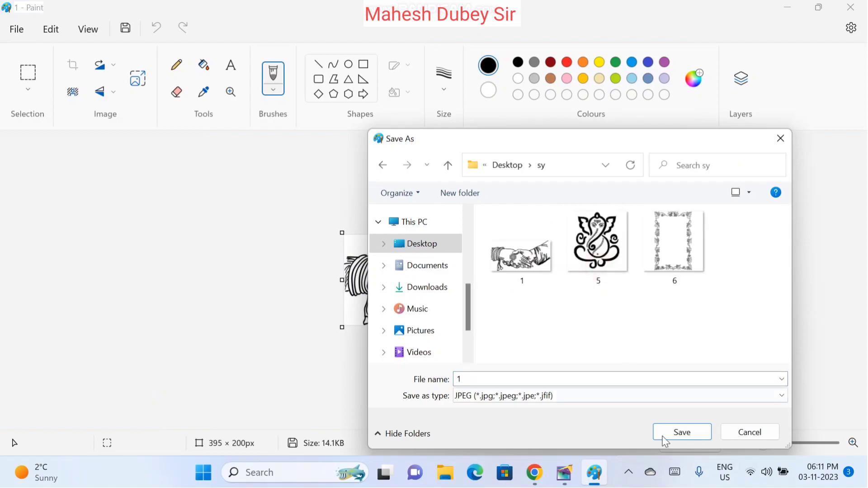
double_click(535, 270)
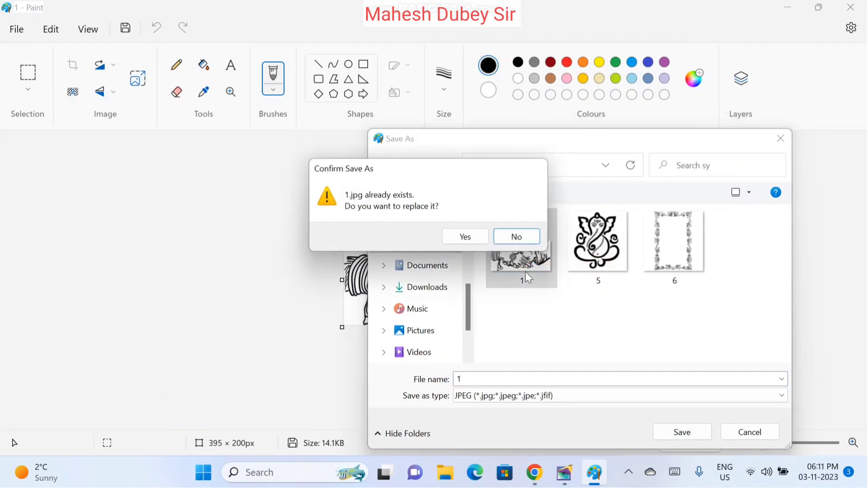
left_click(466, 237)
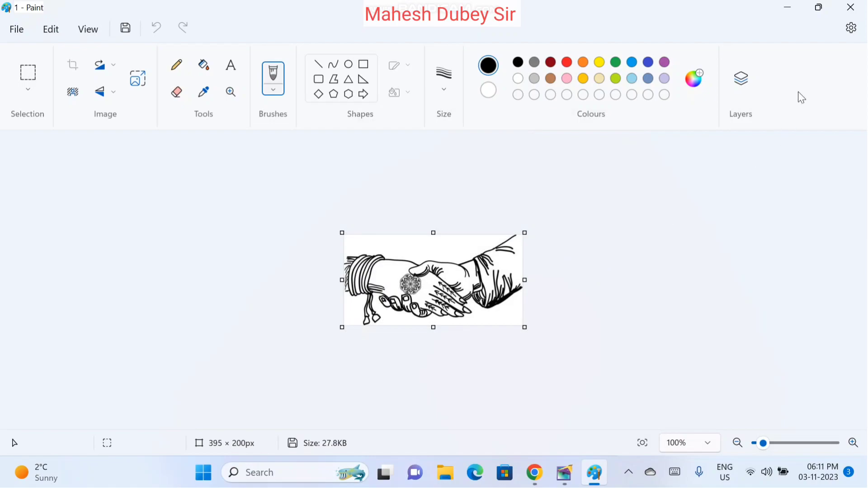
left_click(856, 15)
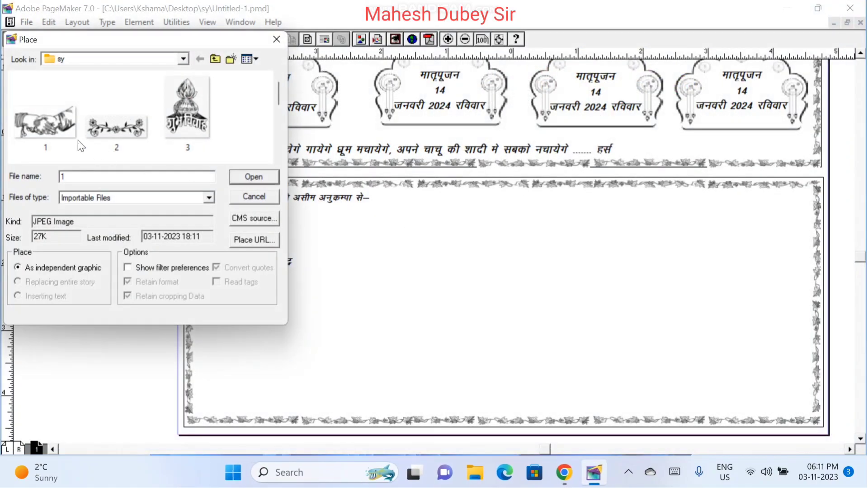
- Place the re-saved handshake image small mid-panel, then select both groom name lines
left_click(58, 131)
double_click(58, 132)
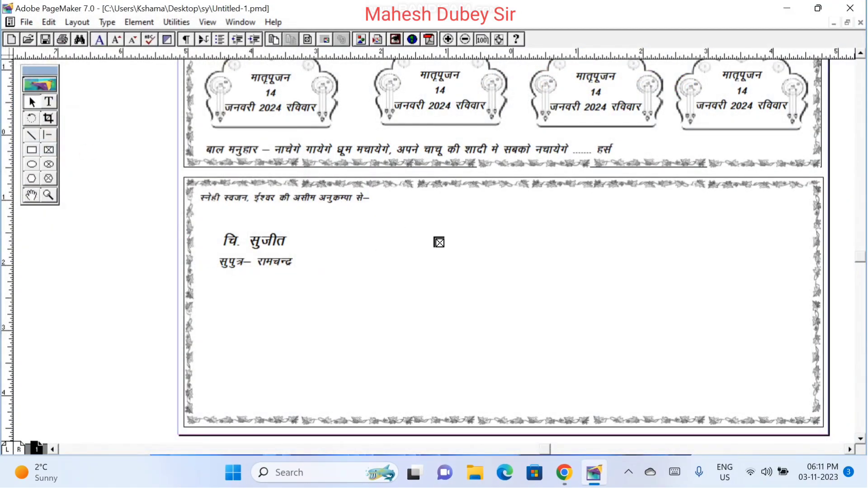
left_click_drag(473, 247, 515, 284)
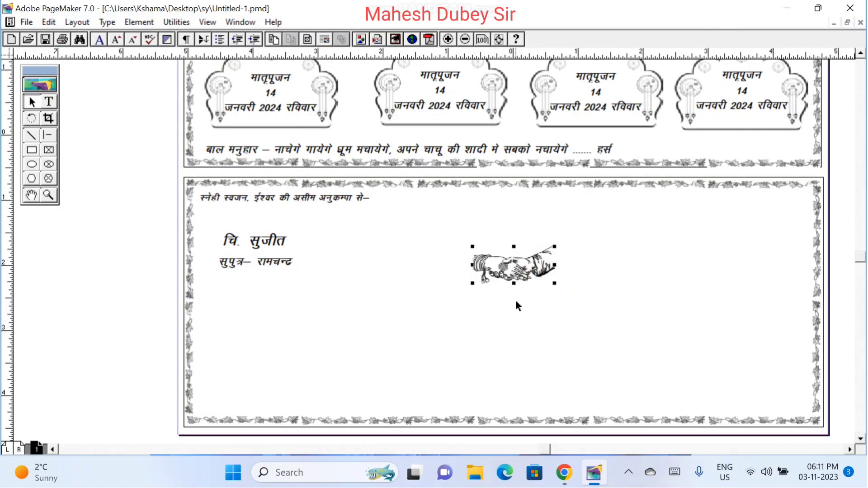
left_click(516, 302)
left_click(254, 242)
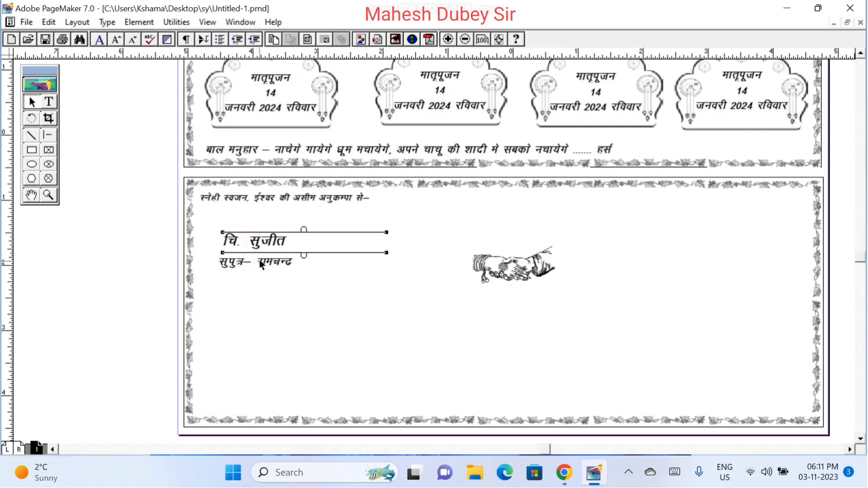
left_click(263, 265)
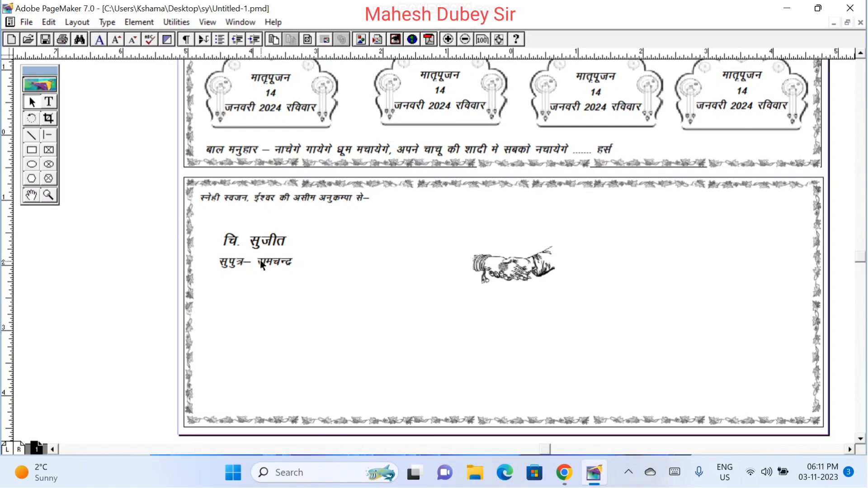
- Copy the groom's two lines to the right and retype the name as the bride's, with आयु.कु
left_click_drag(261, 262, 264, 264)
left_click_drag(620, 240, 688, 241)
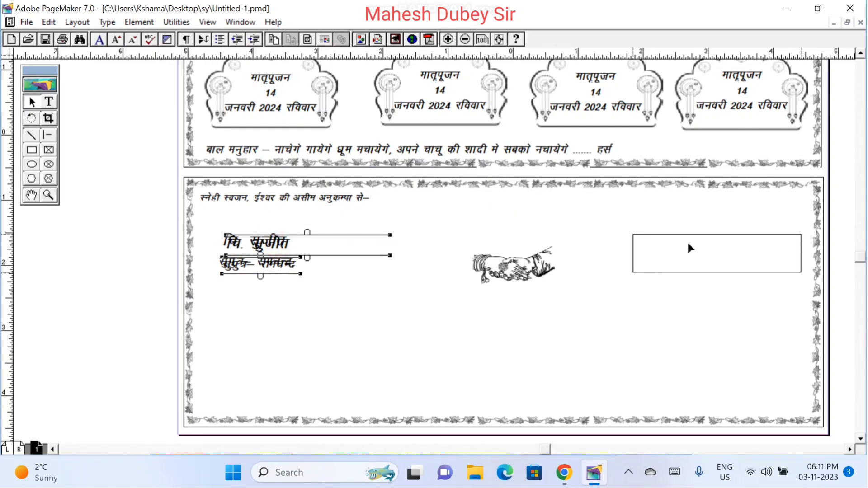
left_click(49, 102)
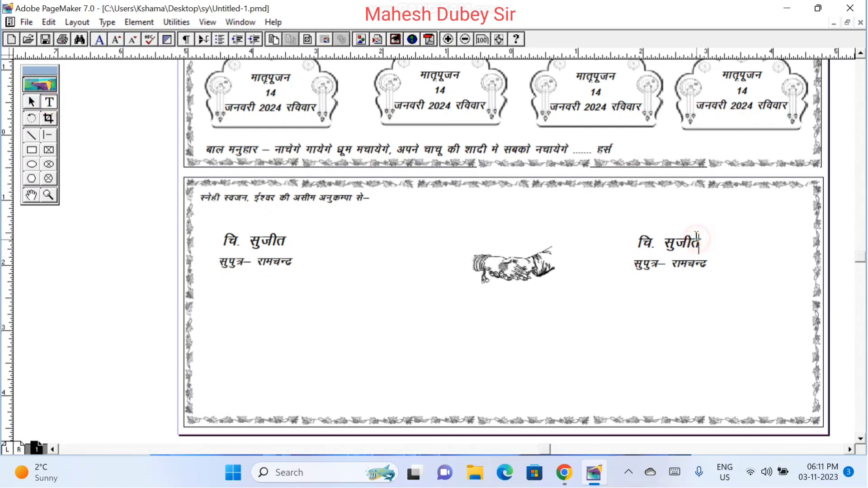
left_click_drag(702, 243, 638, 243)
type("vk;")
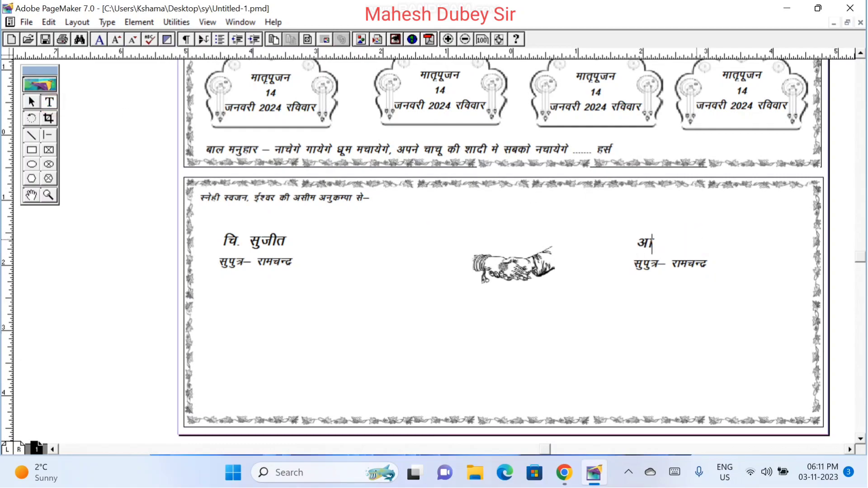
type("q-dq- dksey")
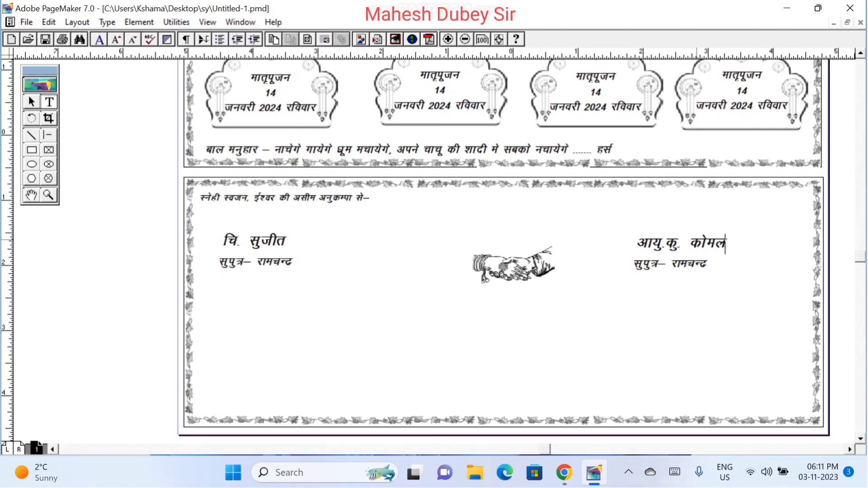
- Replace the copied father's name with the bride's father and widen that block to one line
left_click_drag(674, 265, 712, 267)
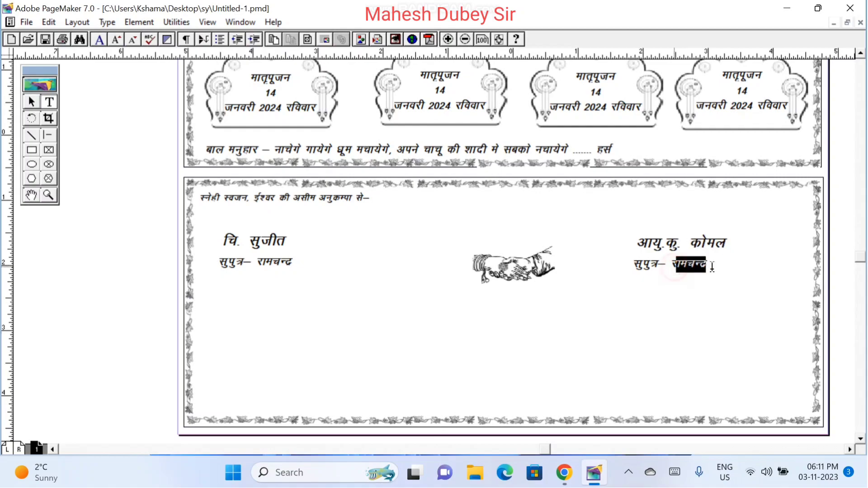
key("BackSpace")
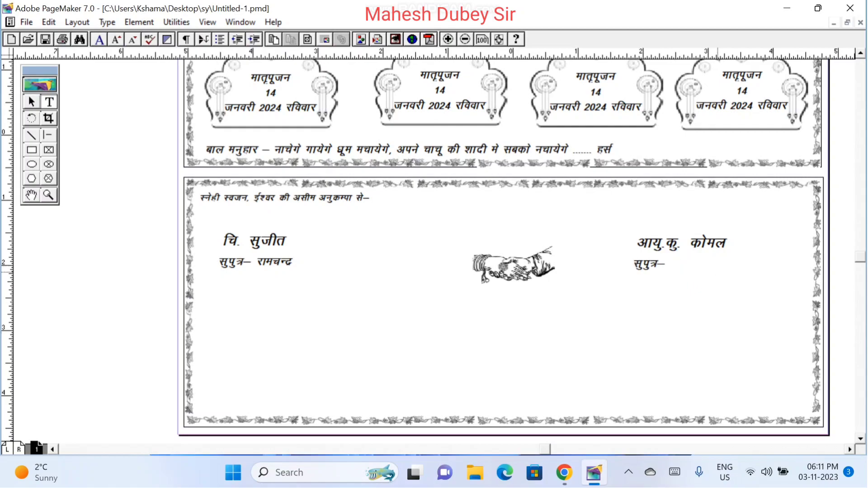
type("lksgu yky")
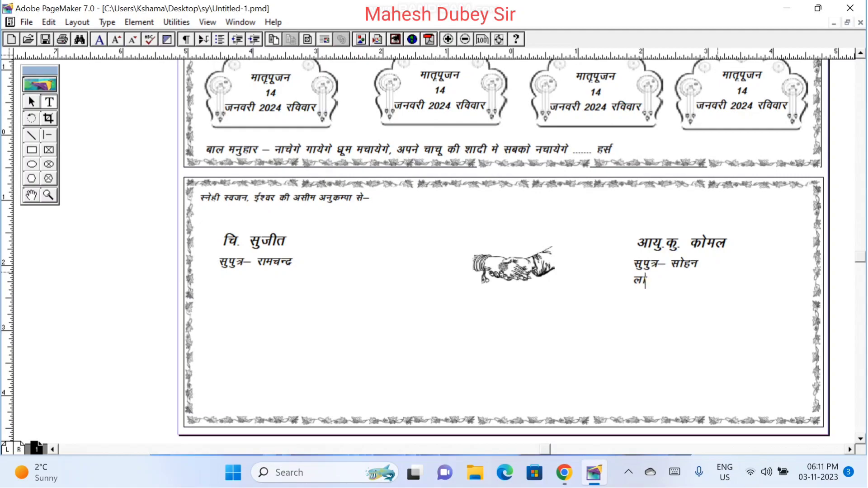
left_click(32, 102)
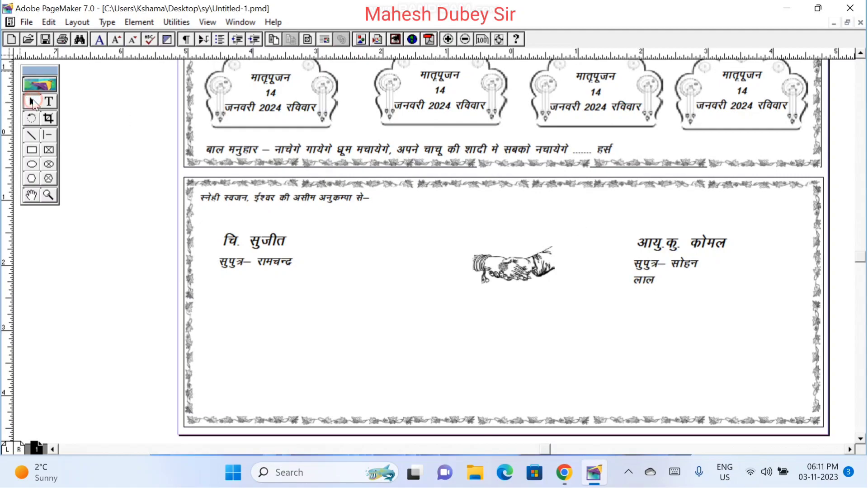
left_click(650, 272)
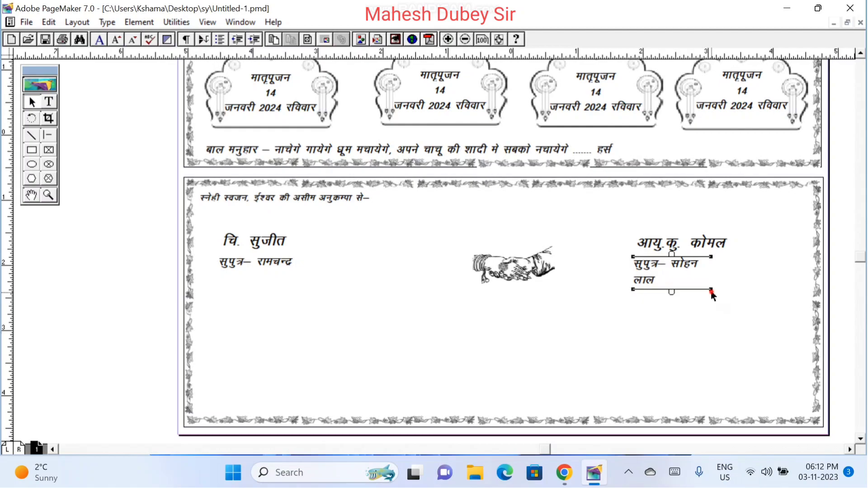
left_click_drag(711, 290, 754, 291)
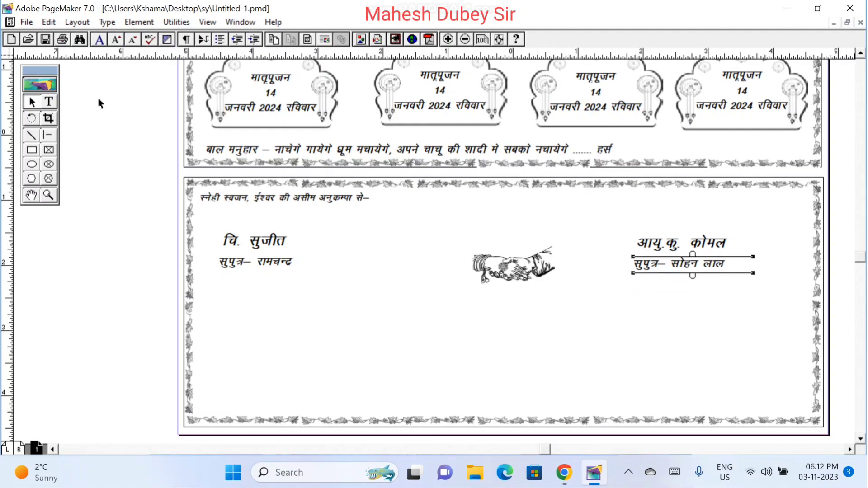
- Add a 'ग्राम .....................' line beneath the bride's father's line
left_click(49, 102)
left_click(725, 262)
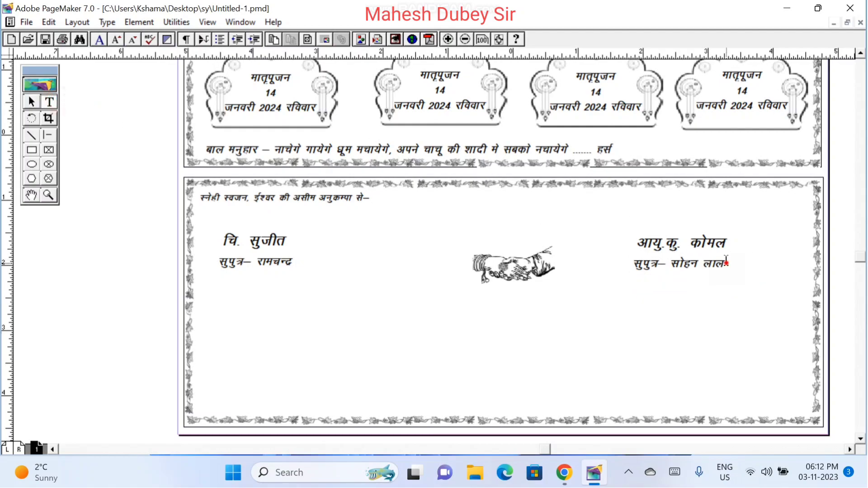
key("Return")
type("ग्राम .....................")
key("Return")
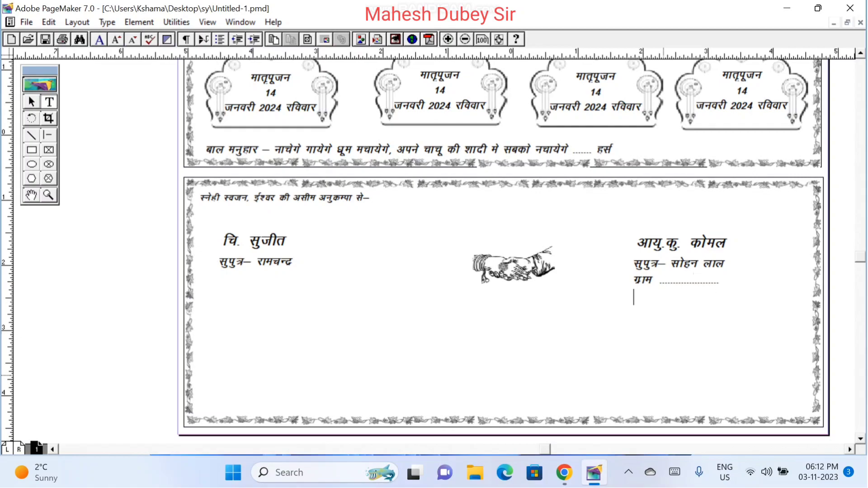
- Add a small के text block just under the handshake picture
left_click(486, 294)
type("कौ")
left_click(31, 101)
left_click(487, 299)
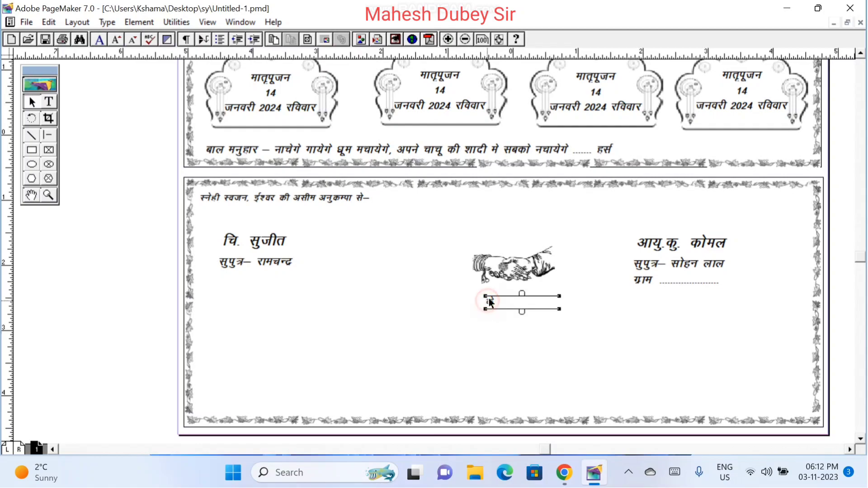
left_click_drag(487, 300, 499, 290)
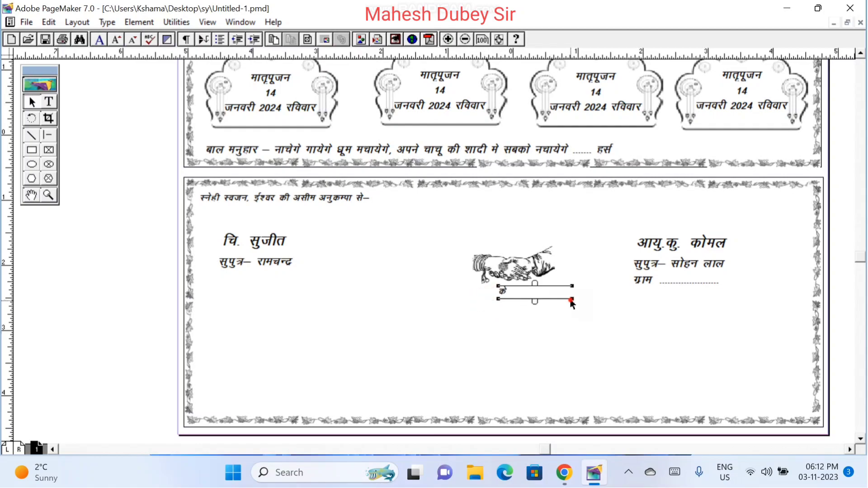
left_click_drag(571, 303, 538, 296)
left_click(504, 292)
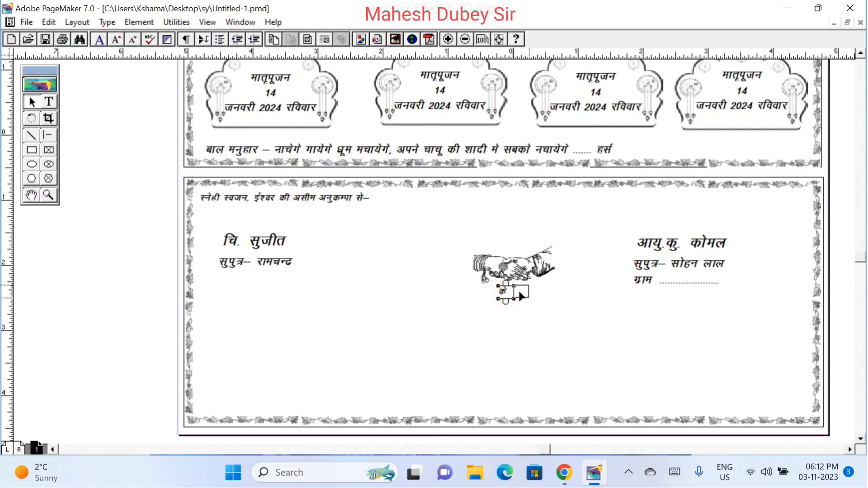
left_click(483, 329)
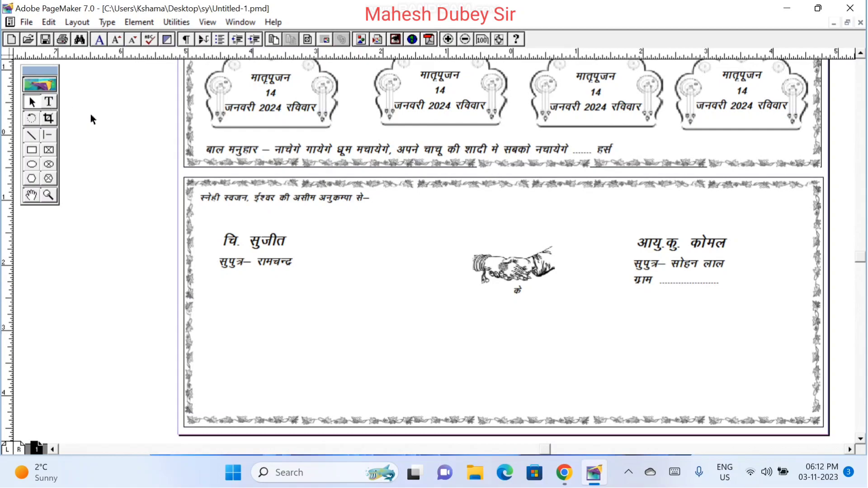
- Copy the groom's name block below the handshake and retype it as 'दाम्पात्य सूत्र बन्धन'
left_click(267, 244)
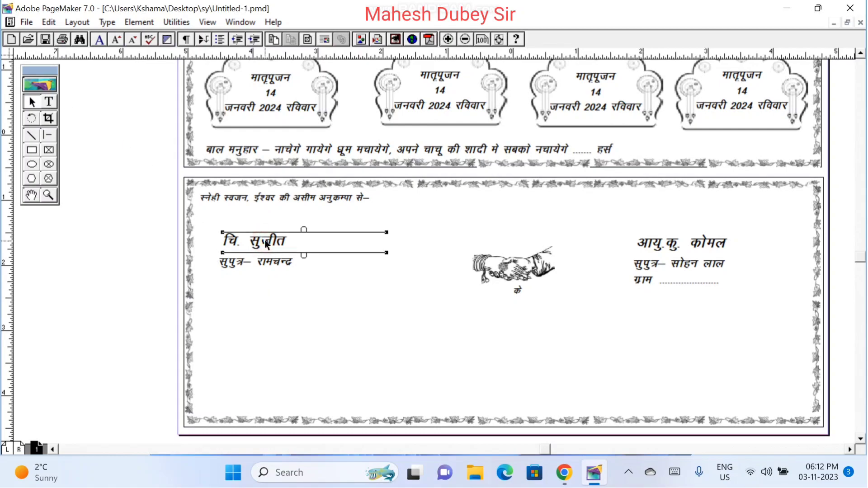
left_click_drag(266, 244, 461, 304)
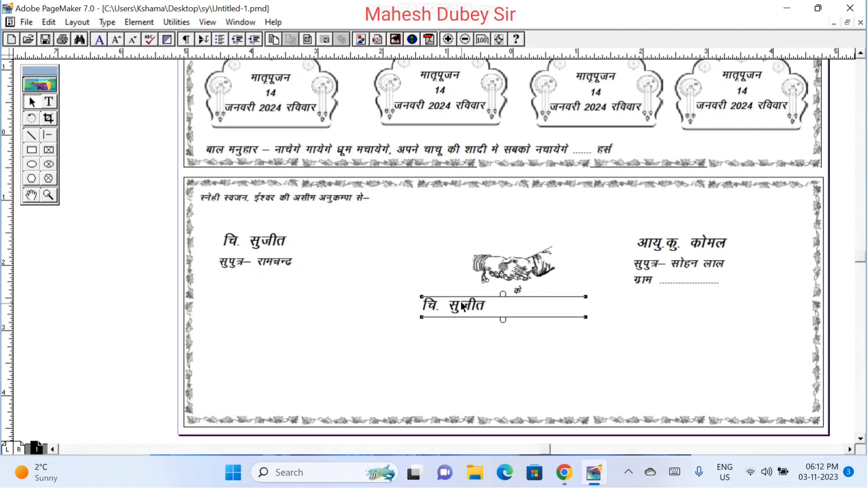
left_click(49, 102)
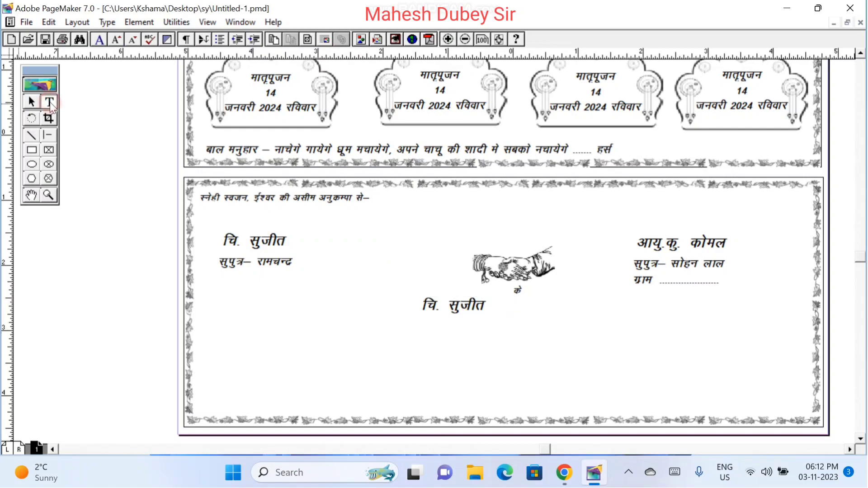
triple_click(462, 302)
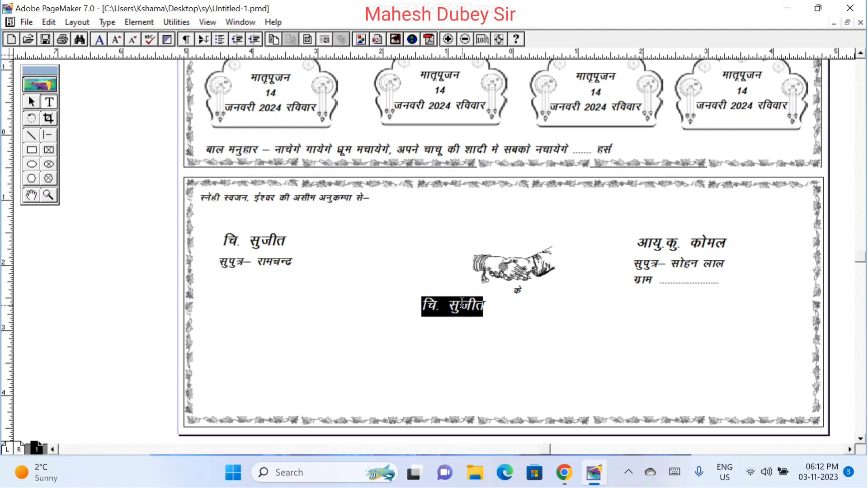
type("n")
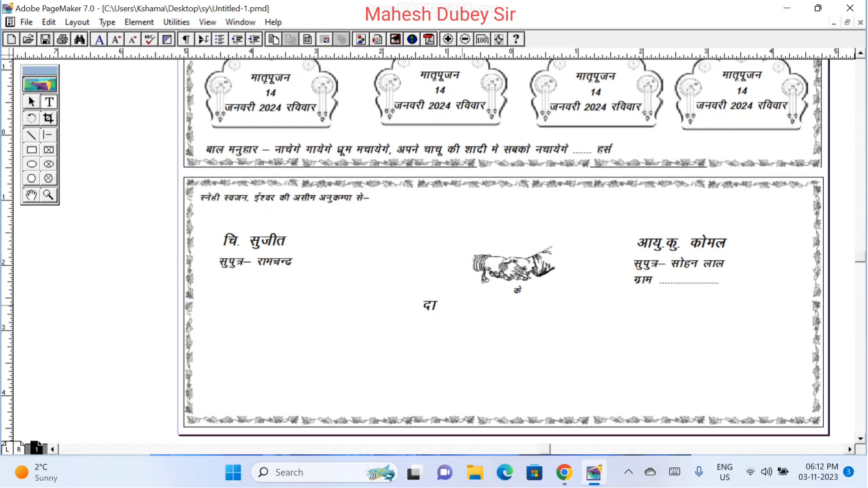
type("kEikR; l")
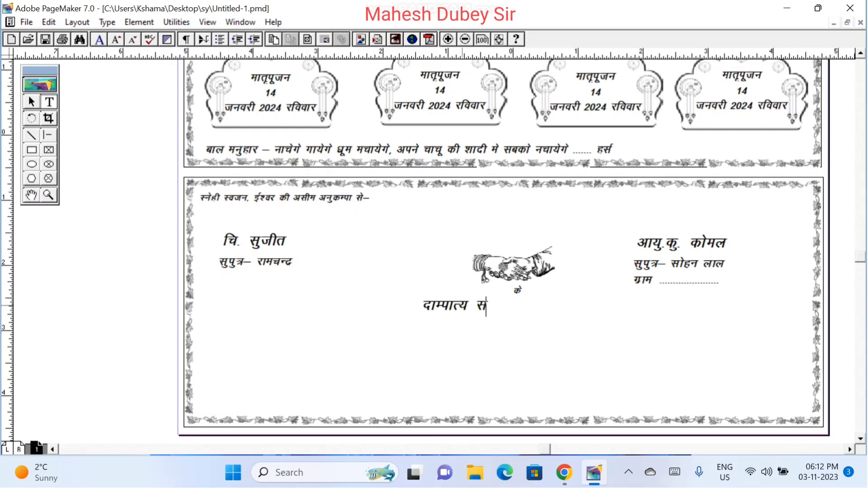
type("q= cU/u")
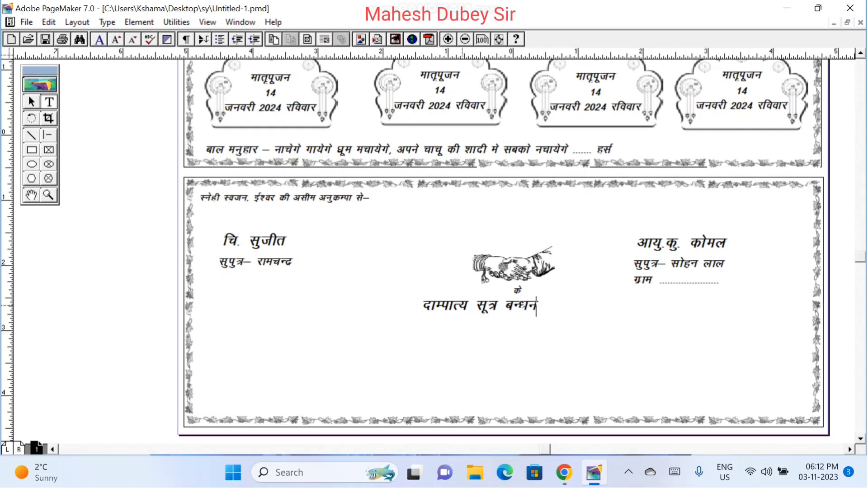
- Move the दाम्पात्य सूत्र बन्धन line right so it sits centred under the handshake
left_click(30, 102)
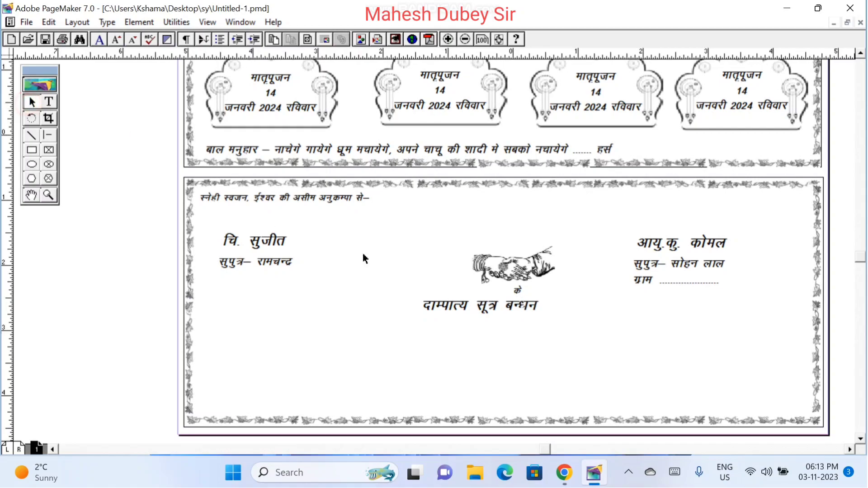
left_click(520, 310)
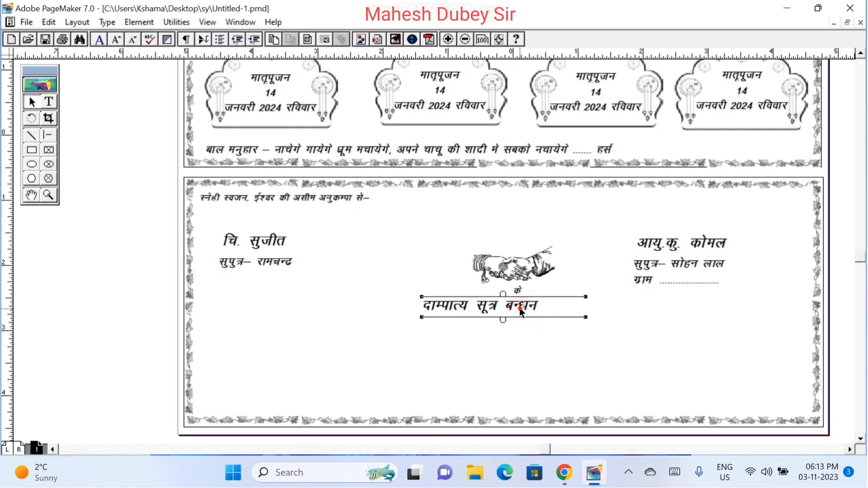
left_click_drag(520, 310, 542, 306)
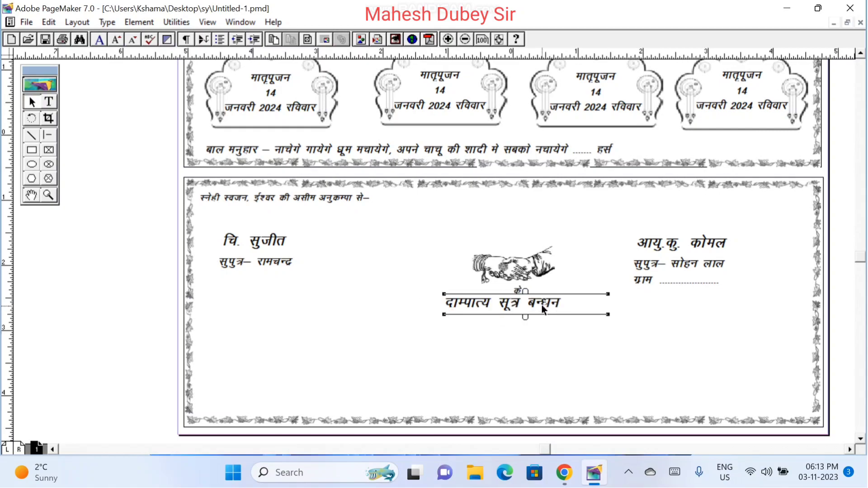
key("Right")
key("Right")
key("Right")
key("Right")
key("Right")
key("Right")
key("Right")
key("Right")
key("Right")
key("Right")
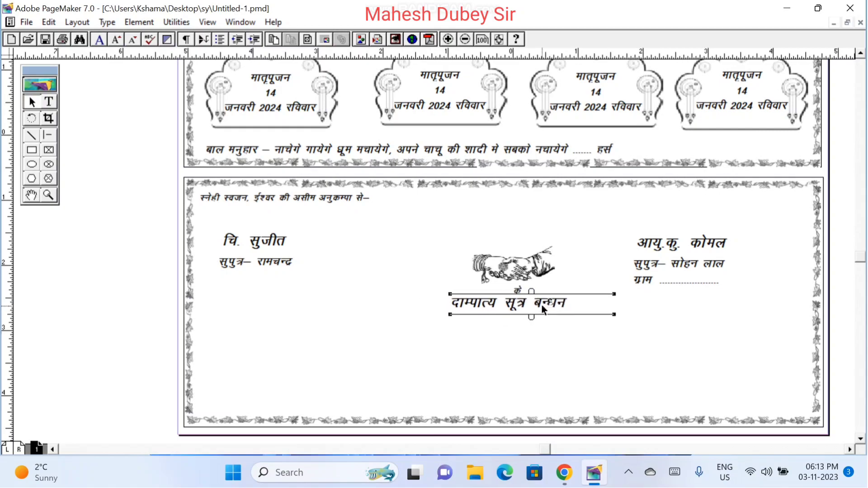
left_click(461, 340)
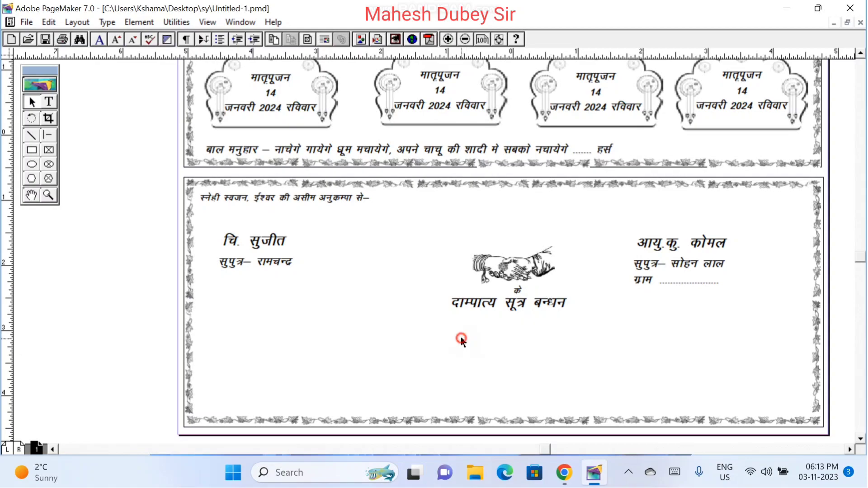
- Centre के above सूत्र and paste a copy of के below the groom's lines
left_click(520, 294)
left_click_drag(520, 294, 524, 295)
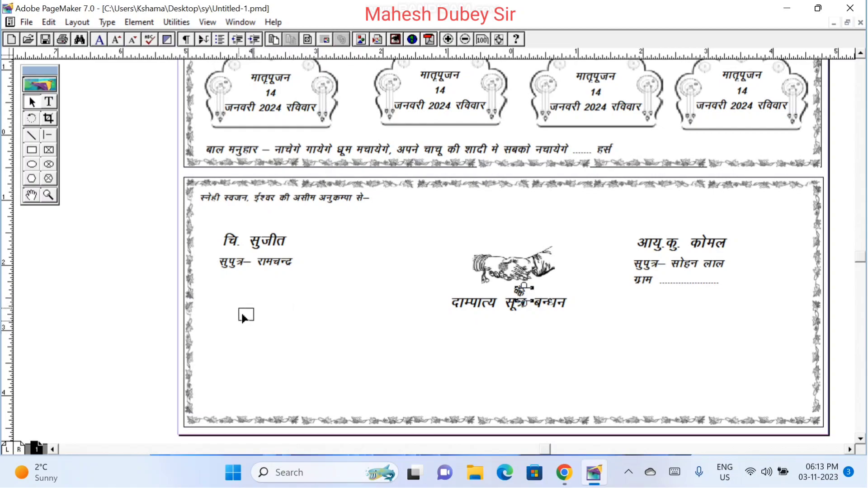
key("ctrl+v")
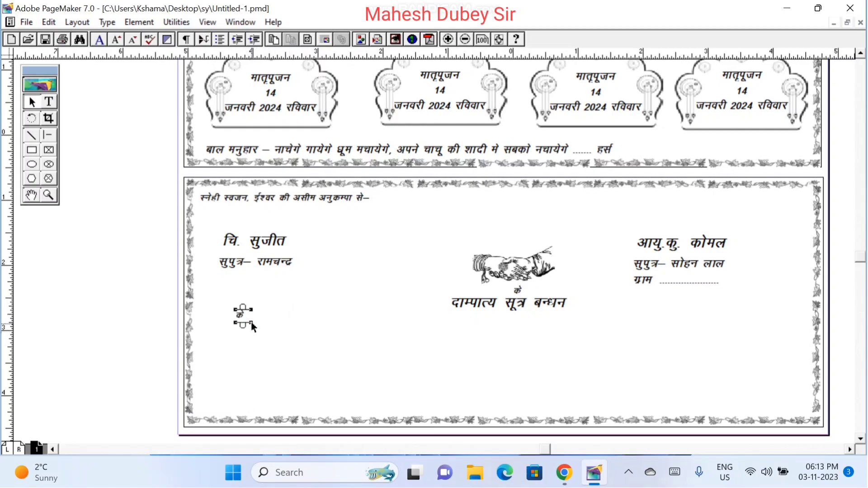
left_click_drag(251, 322, 700, 333)
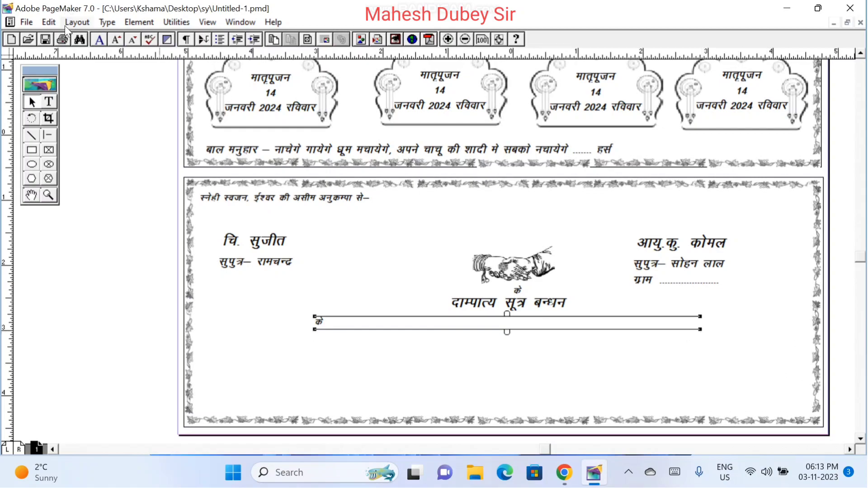
left_click(49, 101)
- Replace the pasted के with 'की मधुर बेला पर हमारा मन आपके', correcting मान to मन
left_click_drag(315, 319, 355, 342)
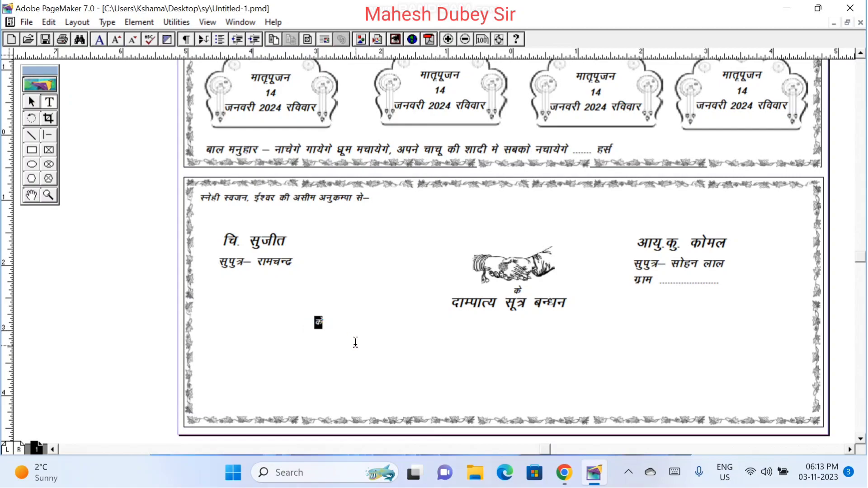
type("की मधुर बेला पर हमा")
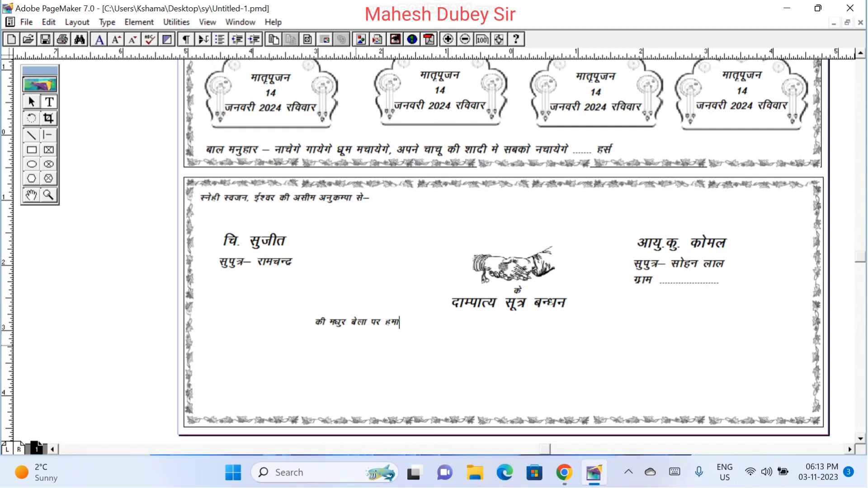
type("रा मान आपके")
left_click(421, 326)
key("BackSpace")
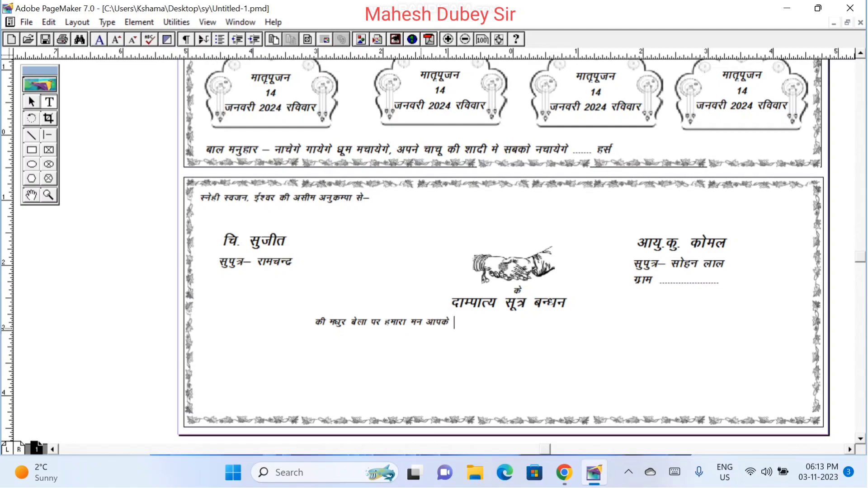
- Continue the invitation text through 'दर्शन से पुलकित… कृपया आप अपने व्यस्त जीवन के अमूल्य'
type("दर्शन क")
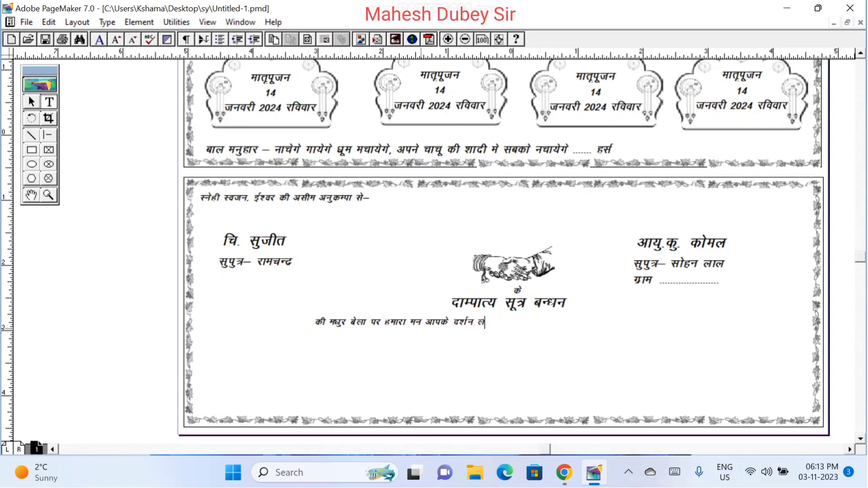
key("BackSpace")
type("लार्")
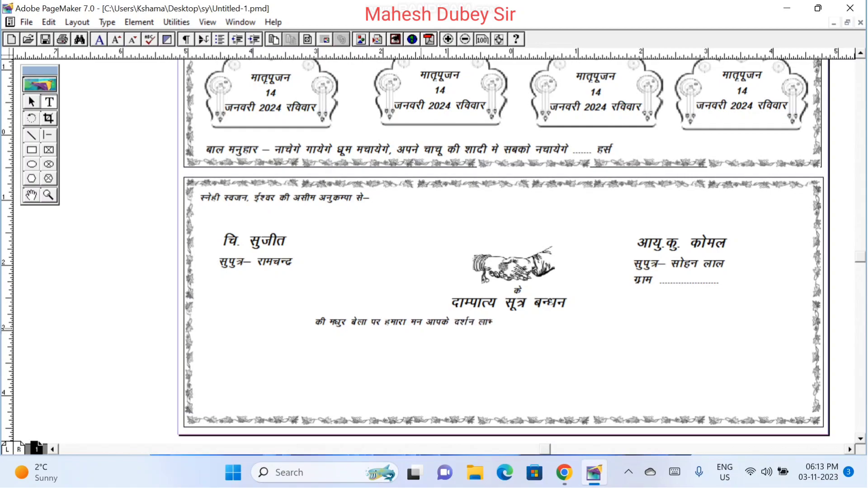
type(" से पु")
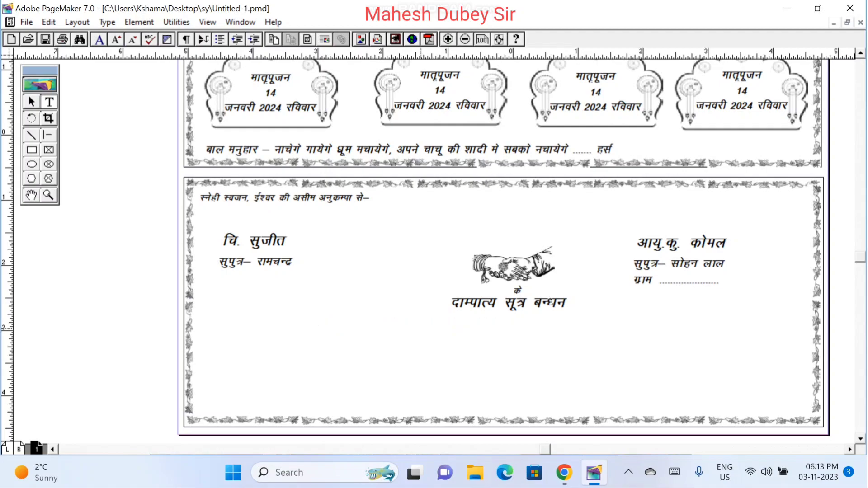
type("ी")
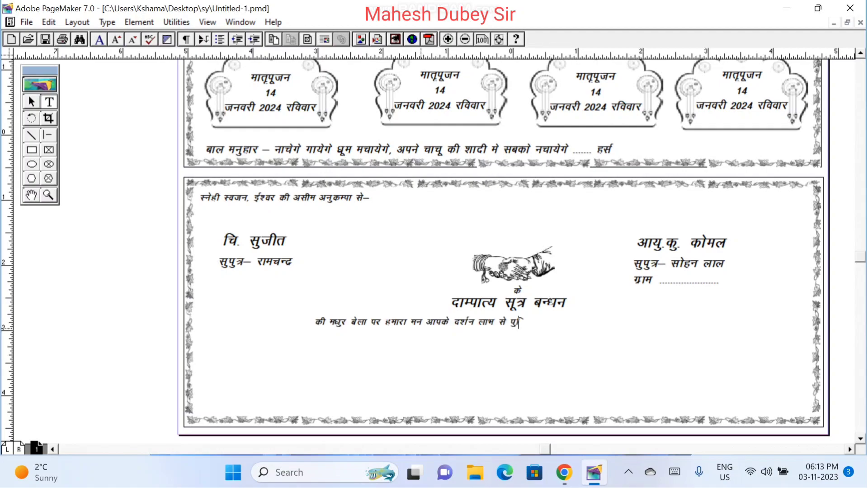
type("लकित ")
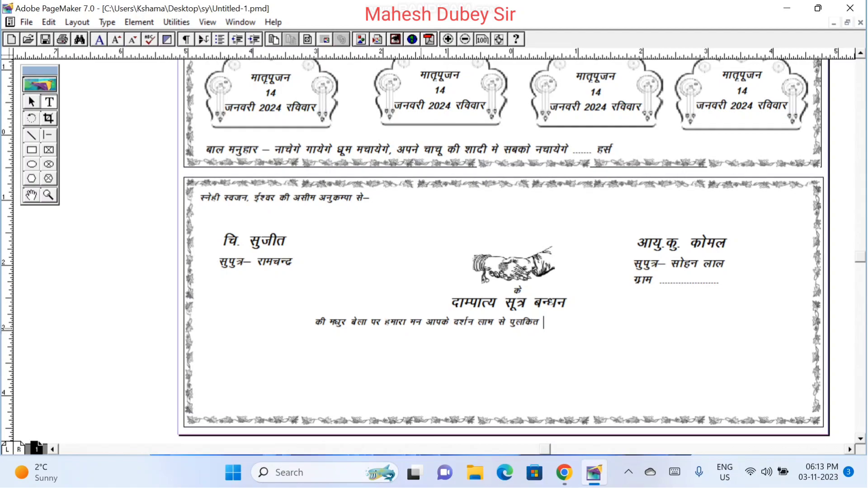
type("हो")
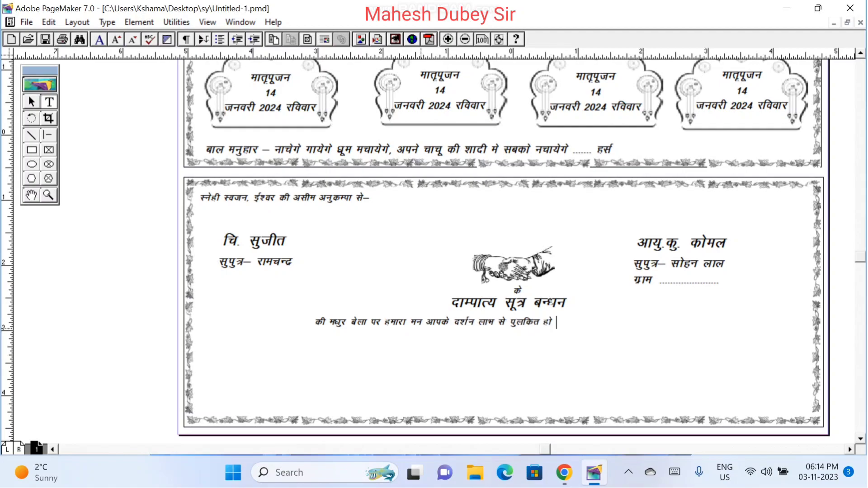
type(" ज")
type("ठेगा")
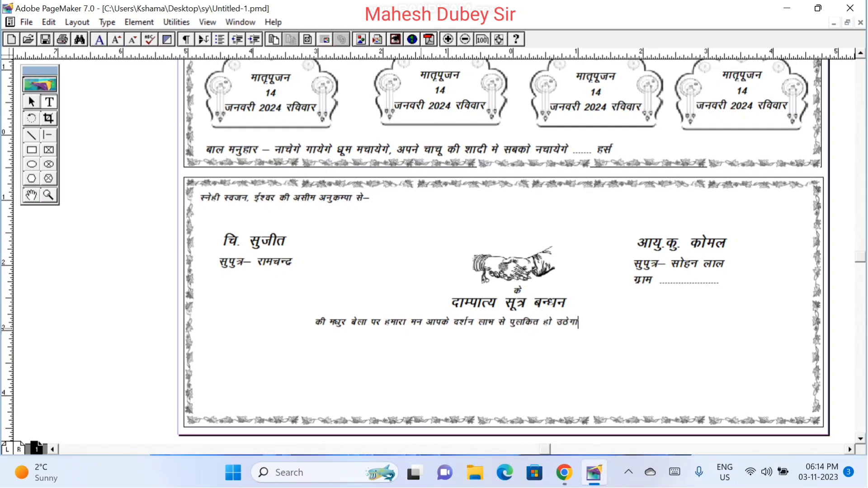
type(", कृपया आप ")
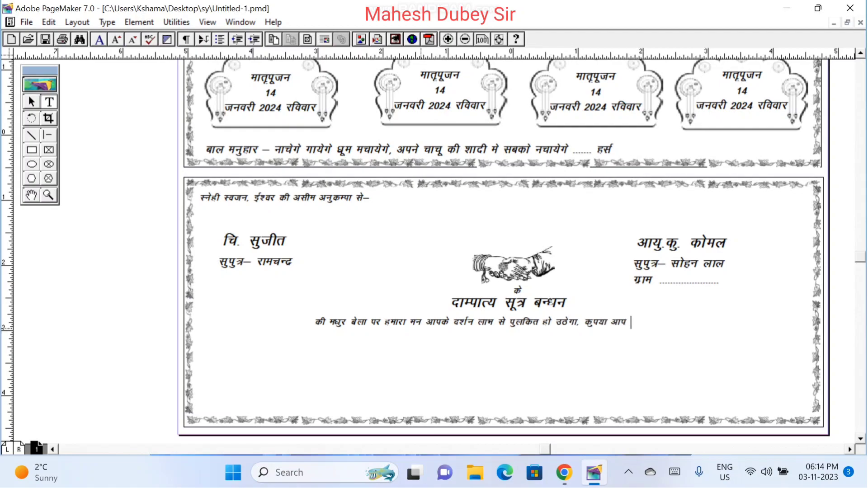
type("अपने इ")
type("Lr")
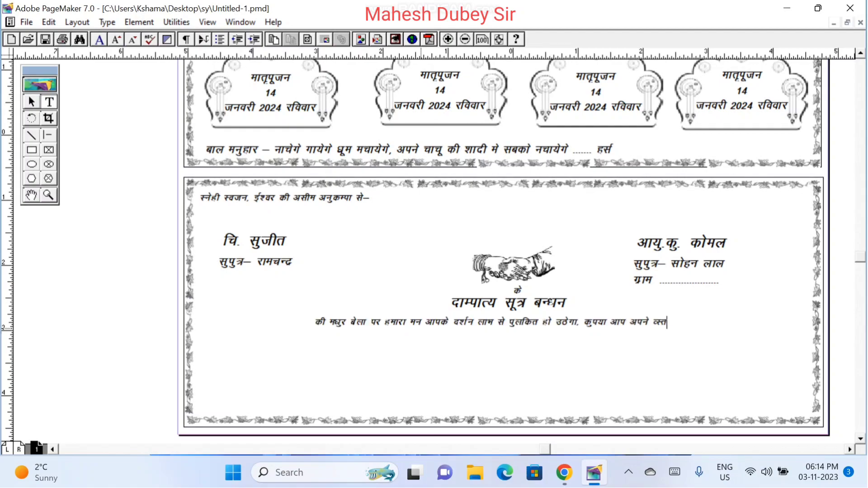
key("BackSpace")
key("BackSpace")
key("BackSpace")
type("O;Lr thou ds veqY; ")
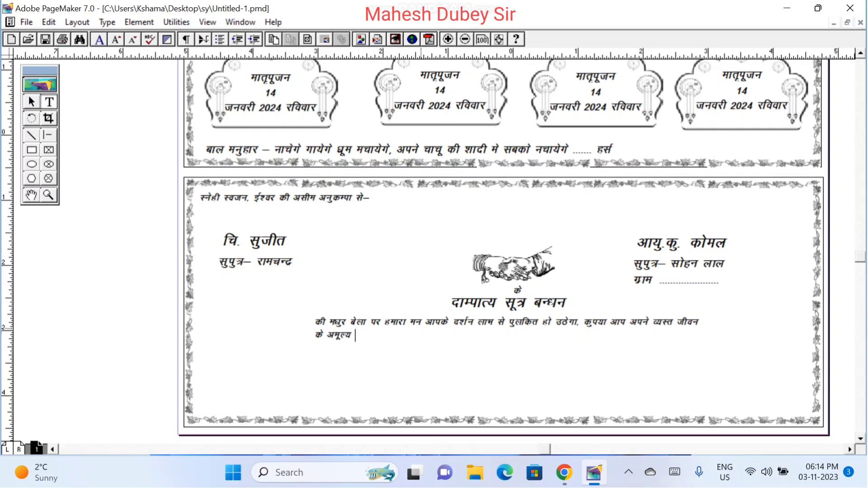
type("{k")
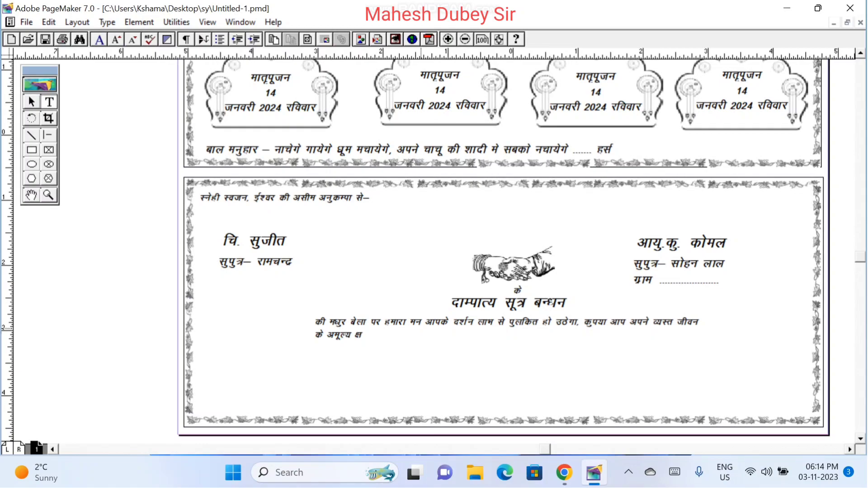